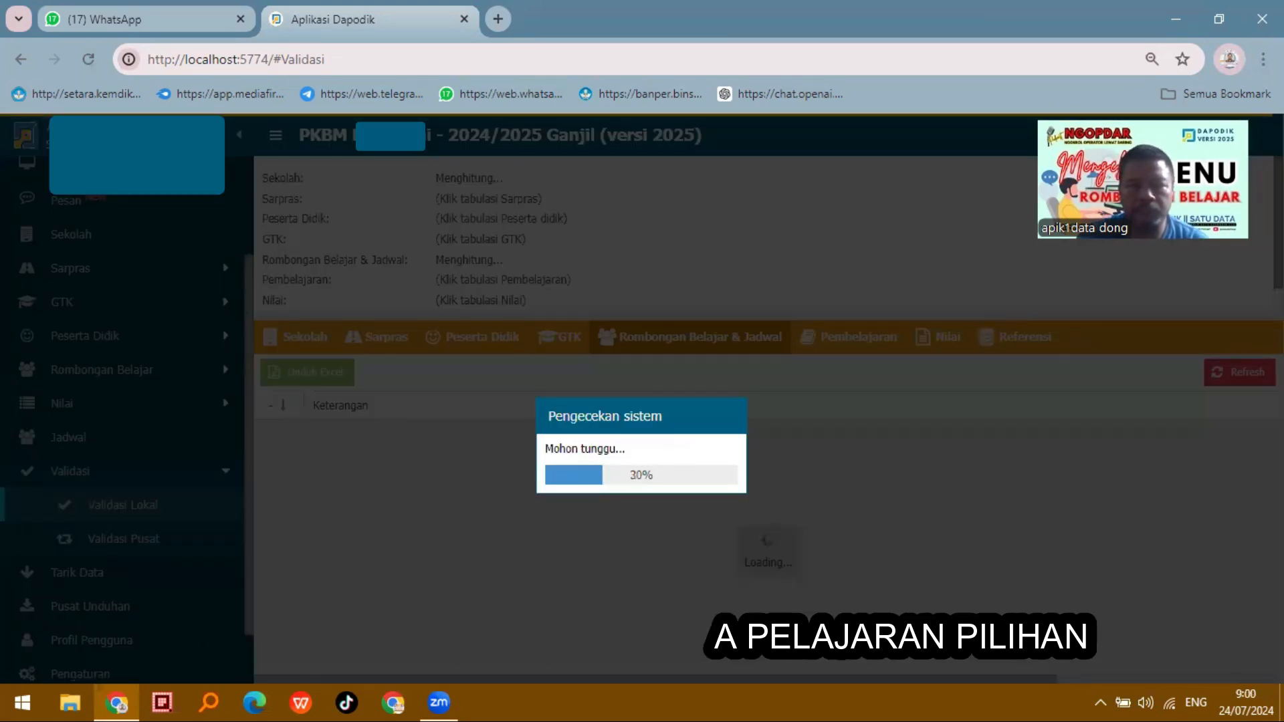
Step: Review the Rombongan Belajar & Jadwal validation list and open the Matpel Pilihan class group page
scroll(769, 548, down, 5)
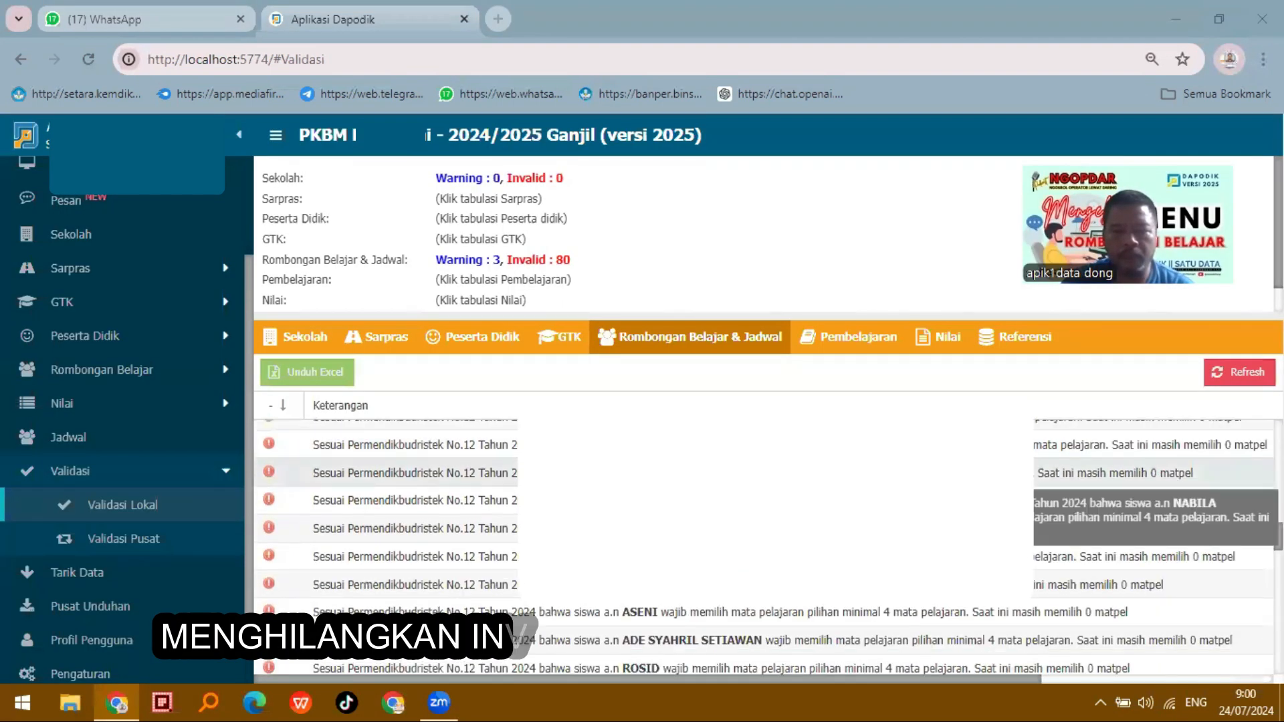
scroll(465, 510, up, 4)
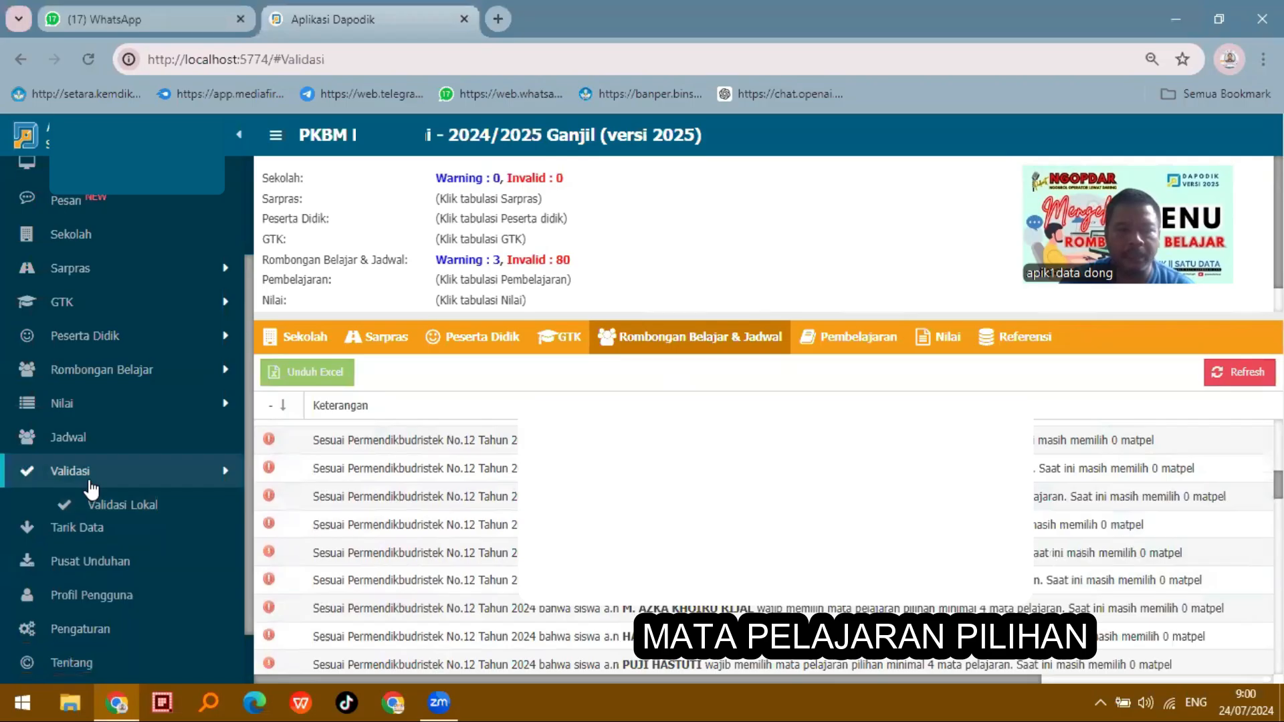
click(90, 477)
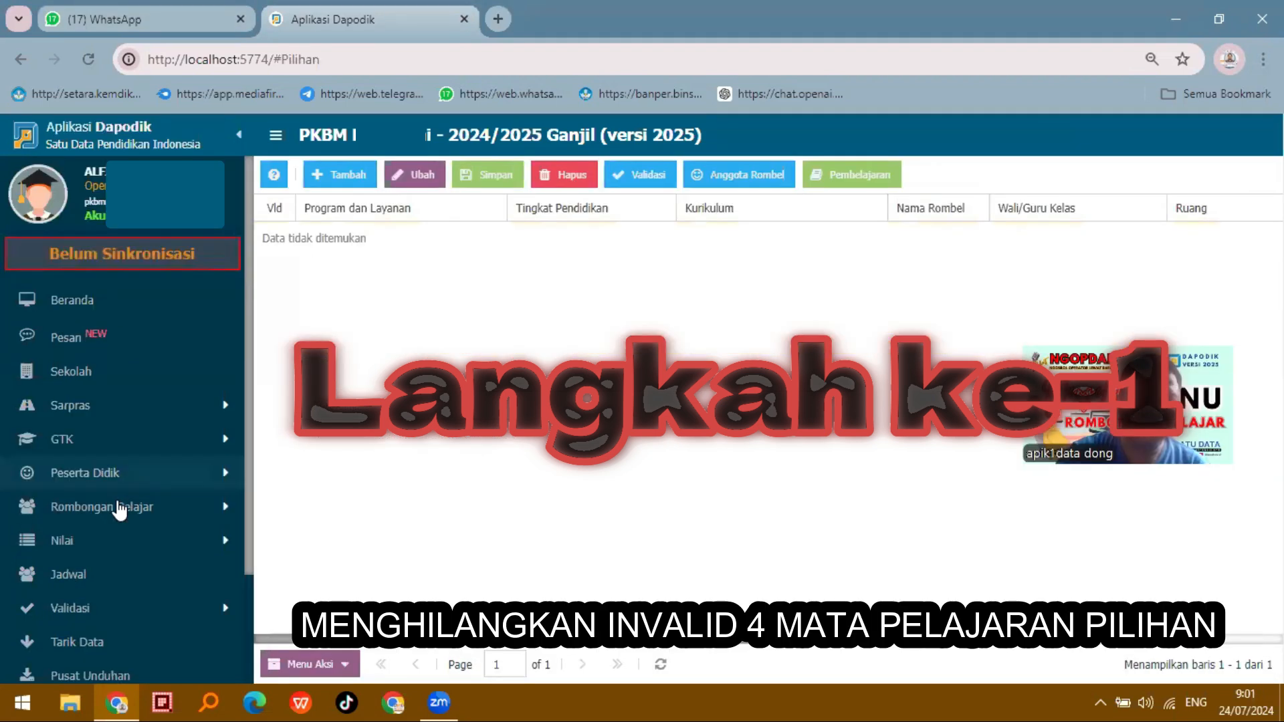
click(115, 512)
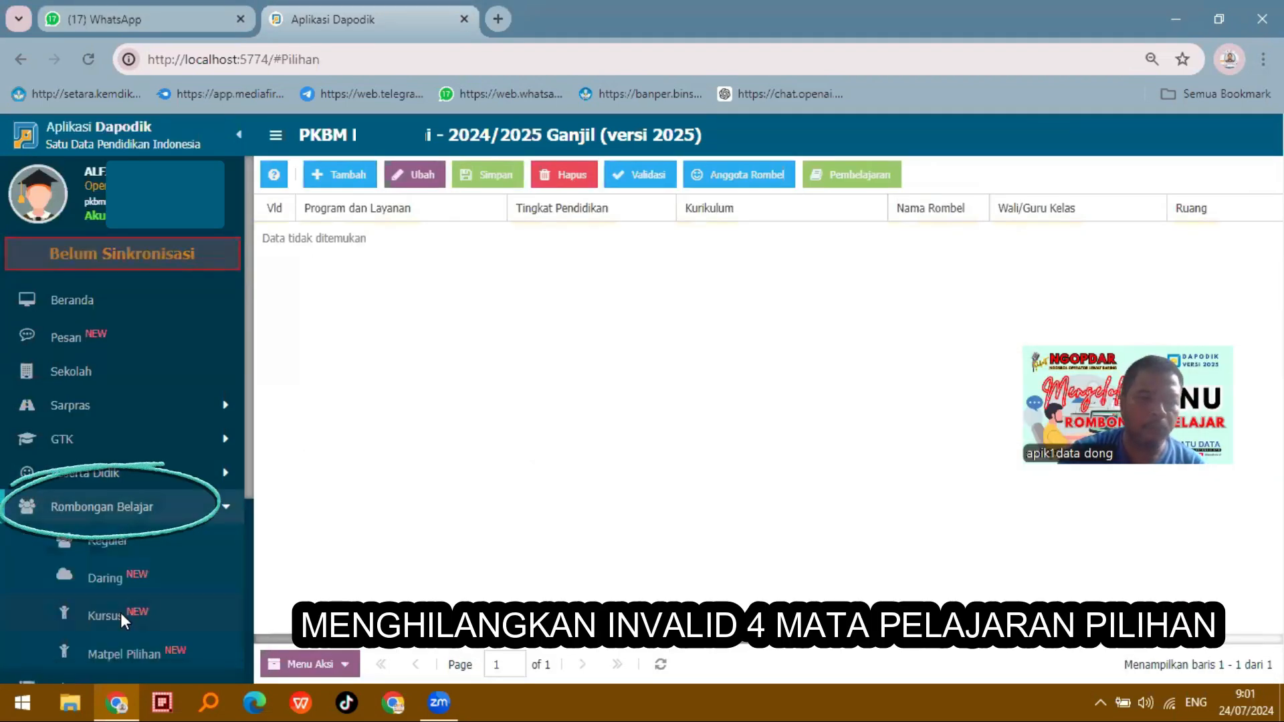
click(132, 661)
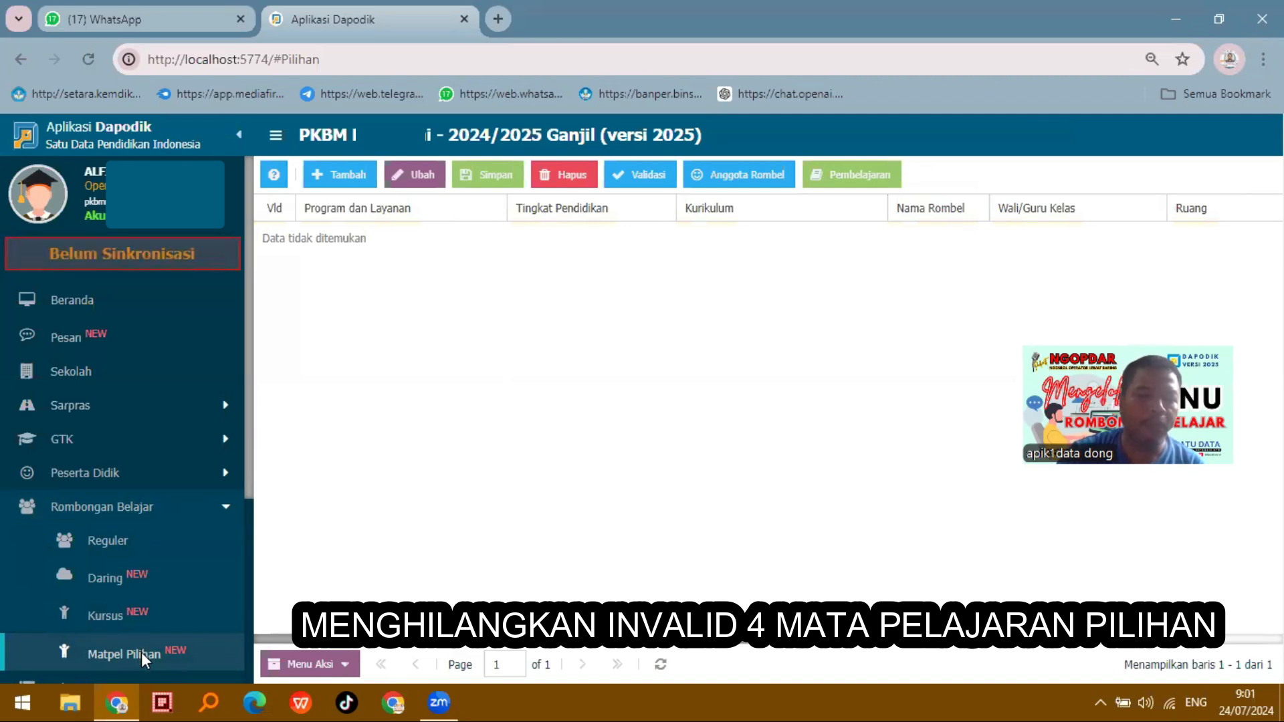
Step: Add an elective class group with program Paket C Umum and education level Tingkatan 5, Kls 11
click(348, 176)
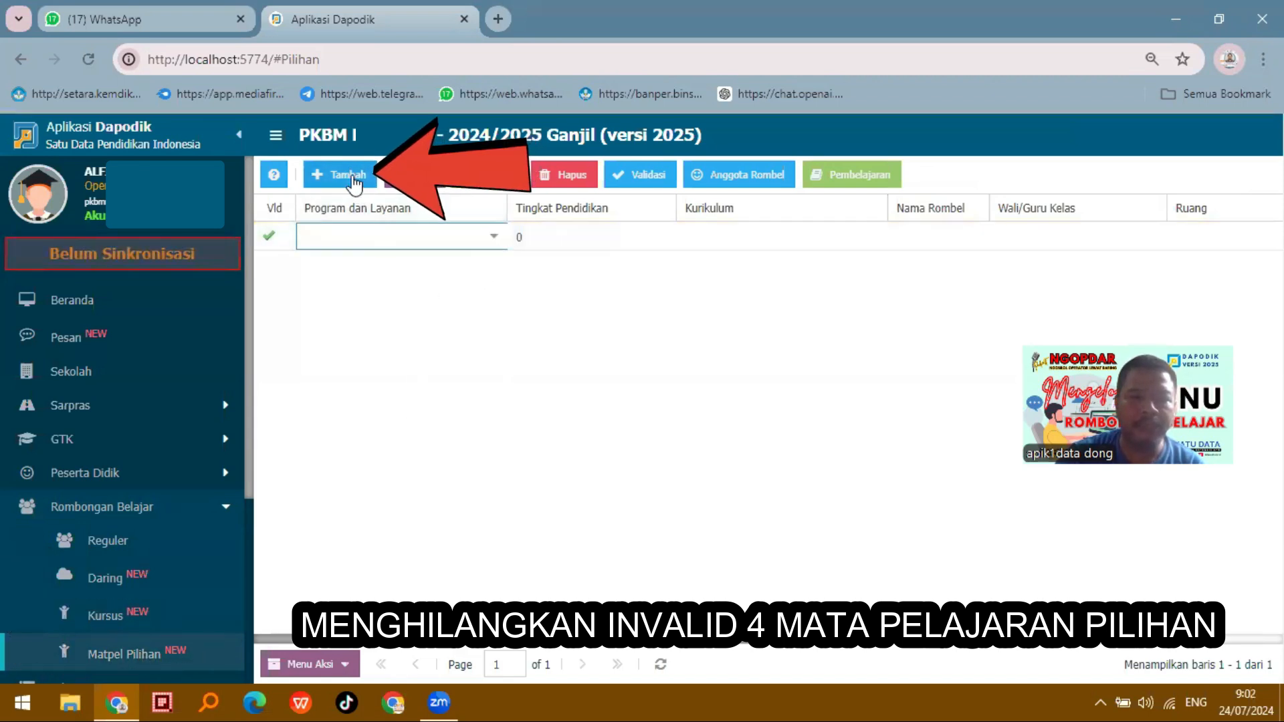
click(493, 242)
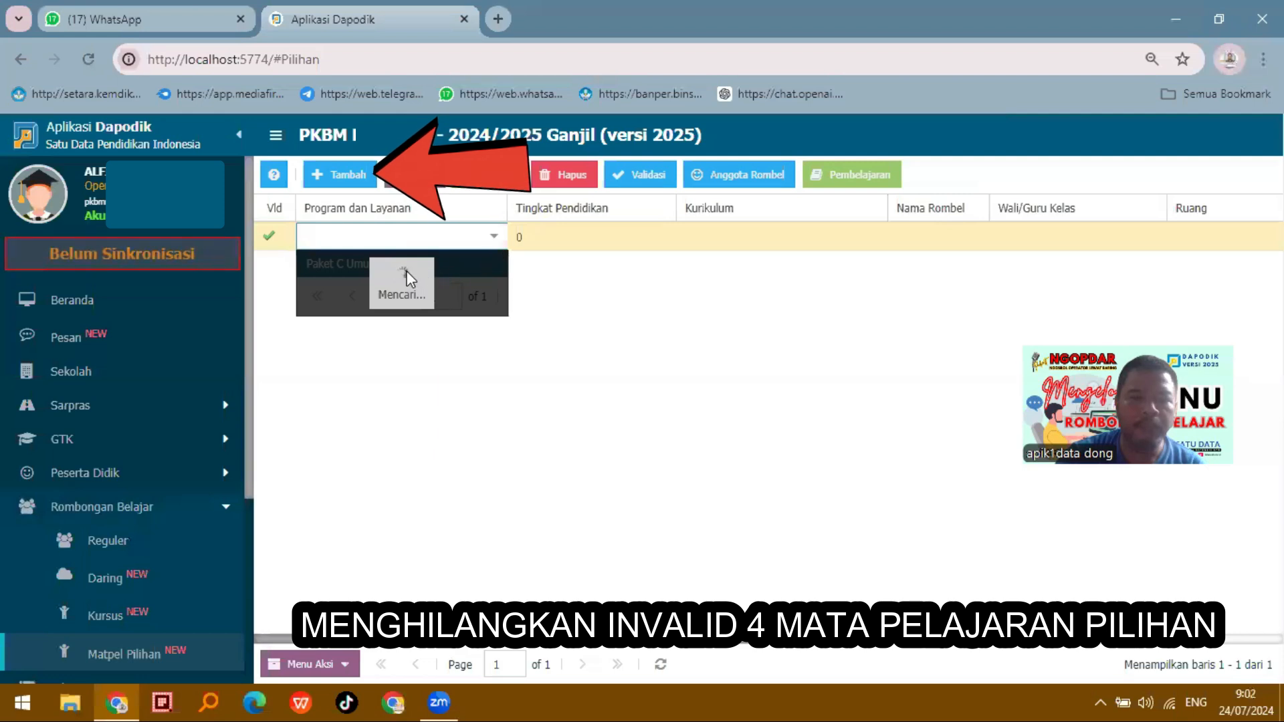
click(364, 267)
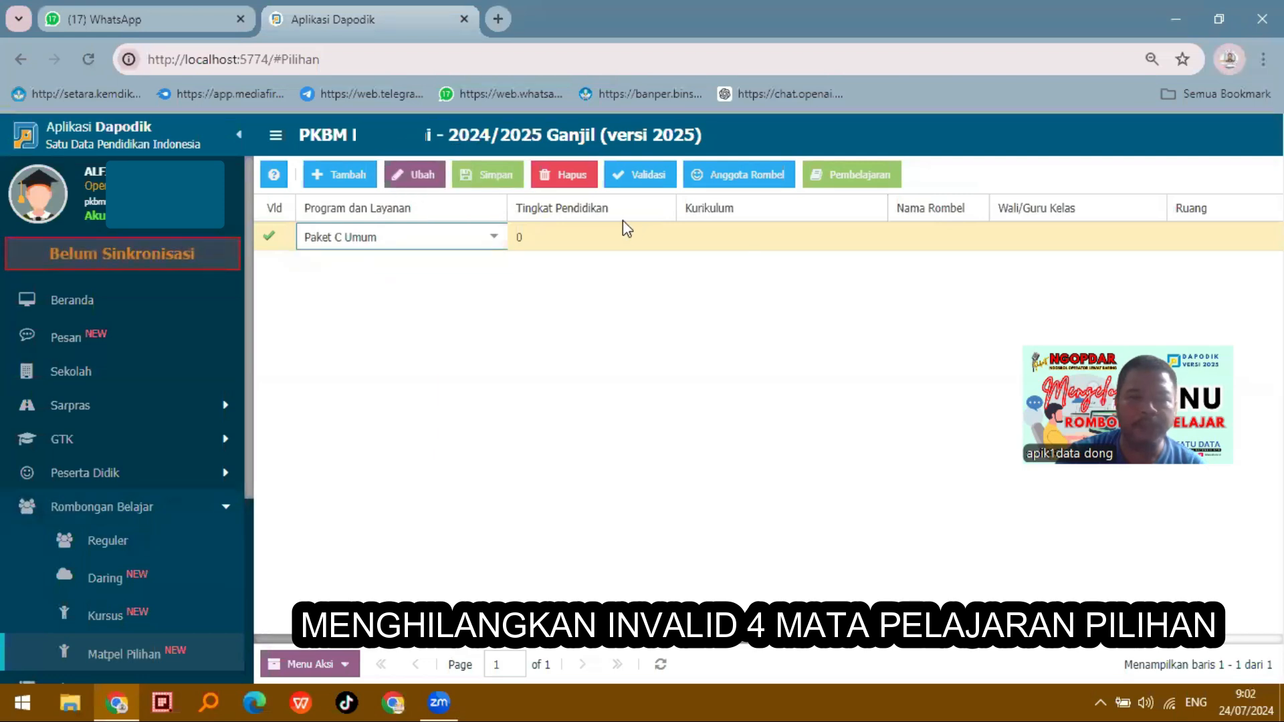
click(611, 242)
click(661, 240)
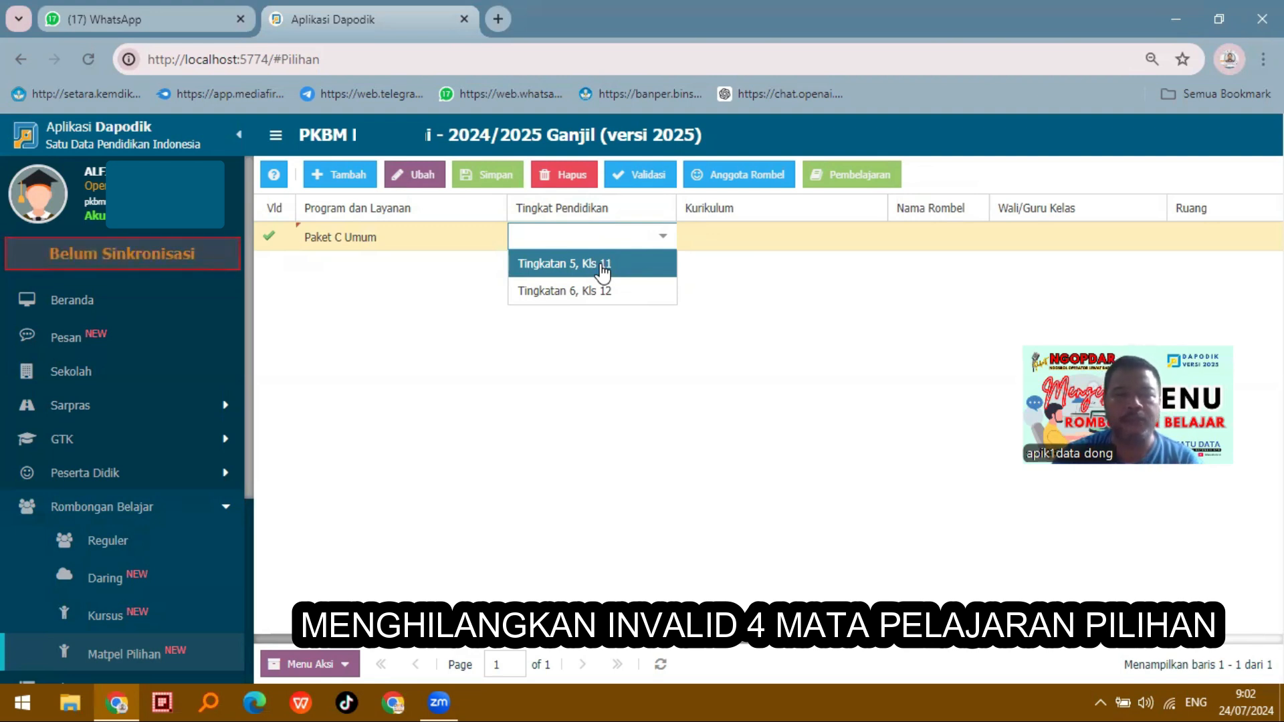
click(603, 267)
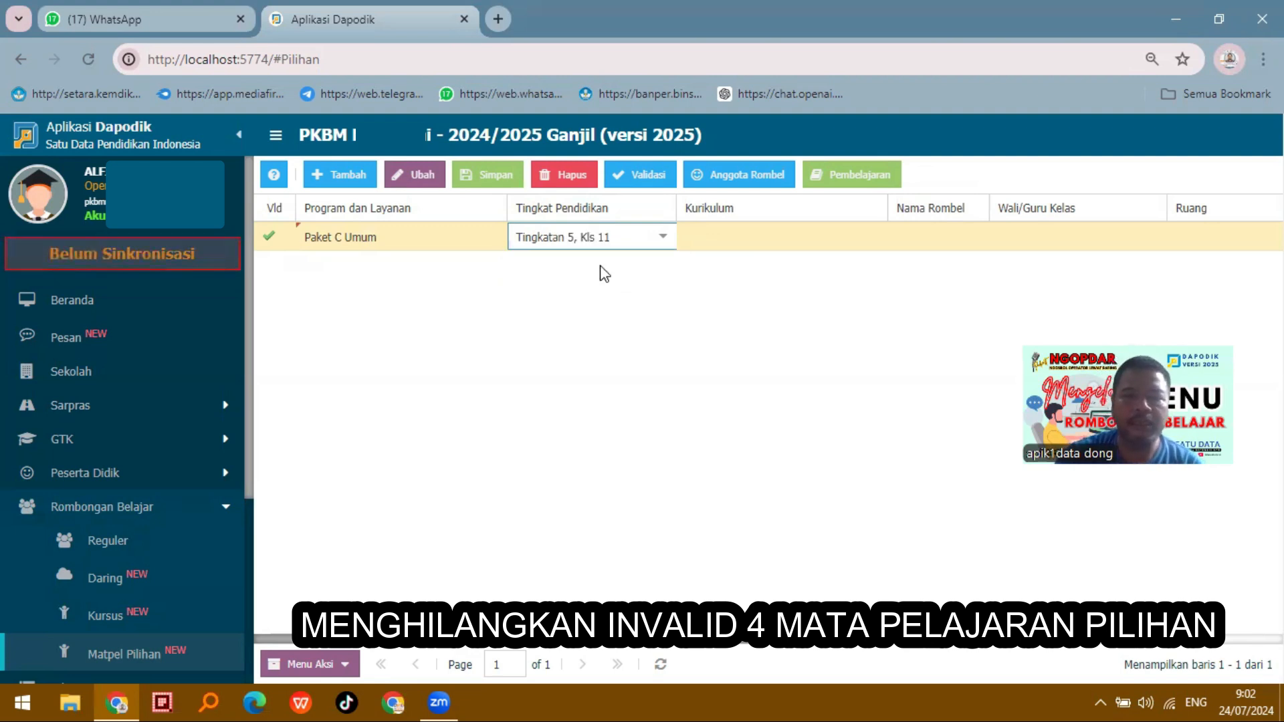
Step: Set the new group's curriculum to Kurikulum Paket C Merdeka and name the group EKONOMI 11
click(771, 243)
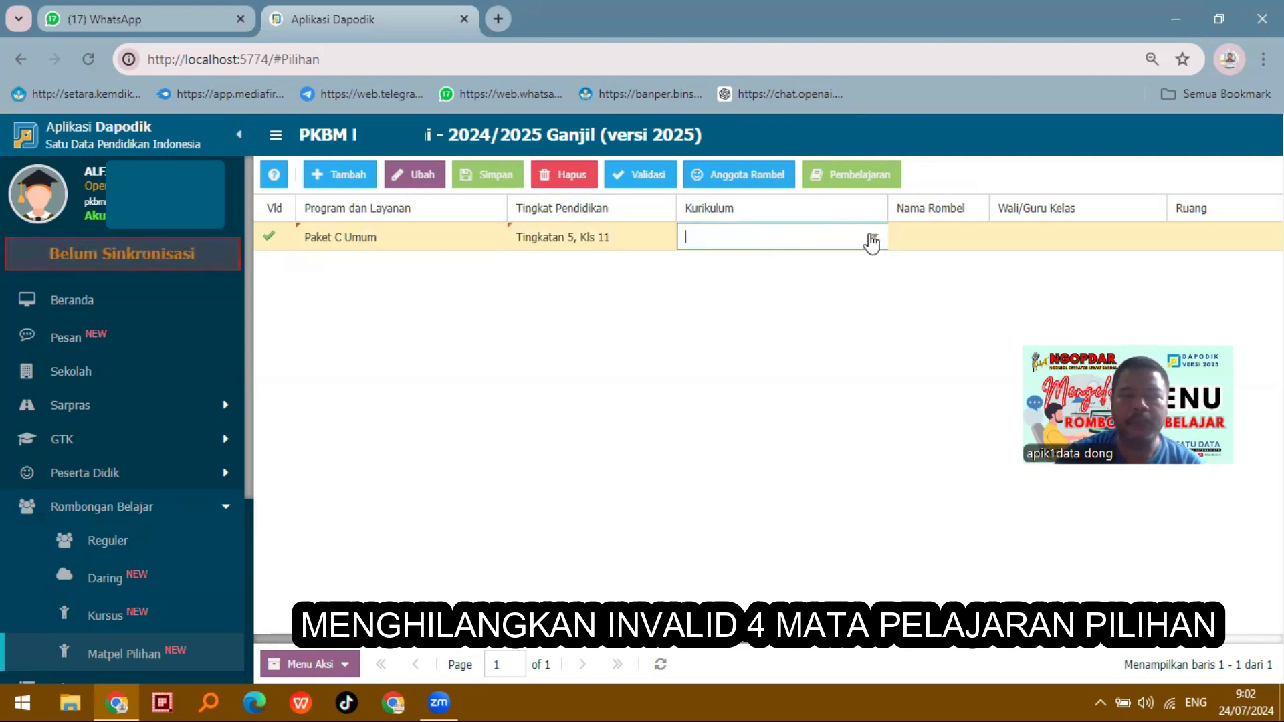
click(871, 238)
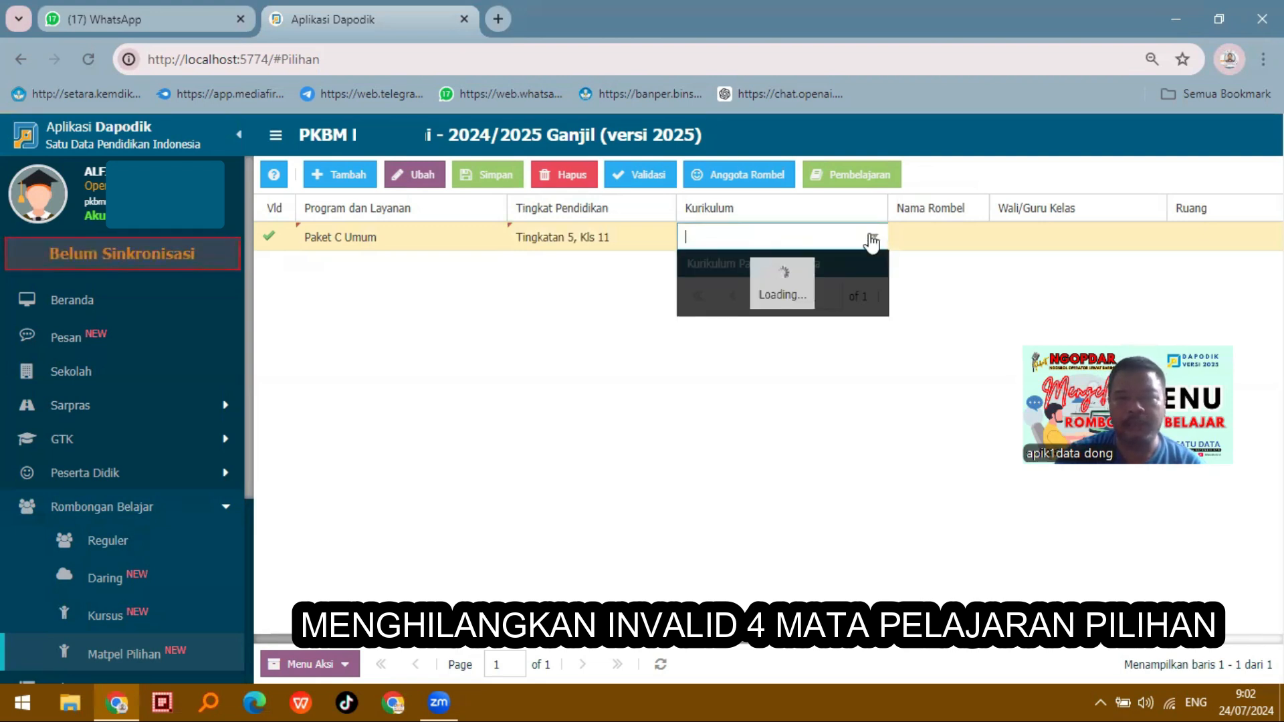
click(747, 267)
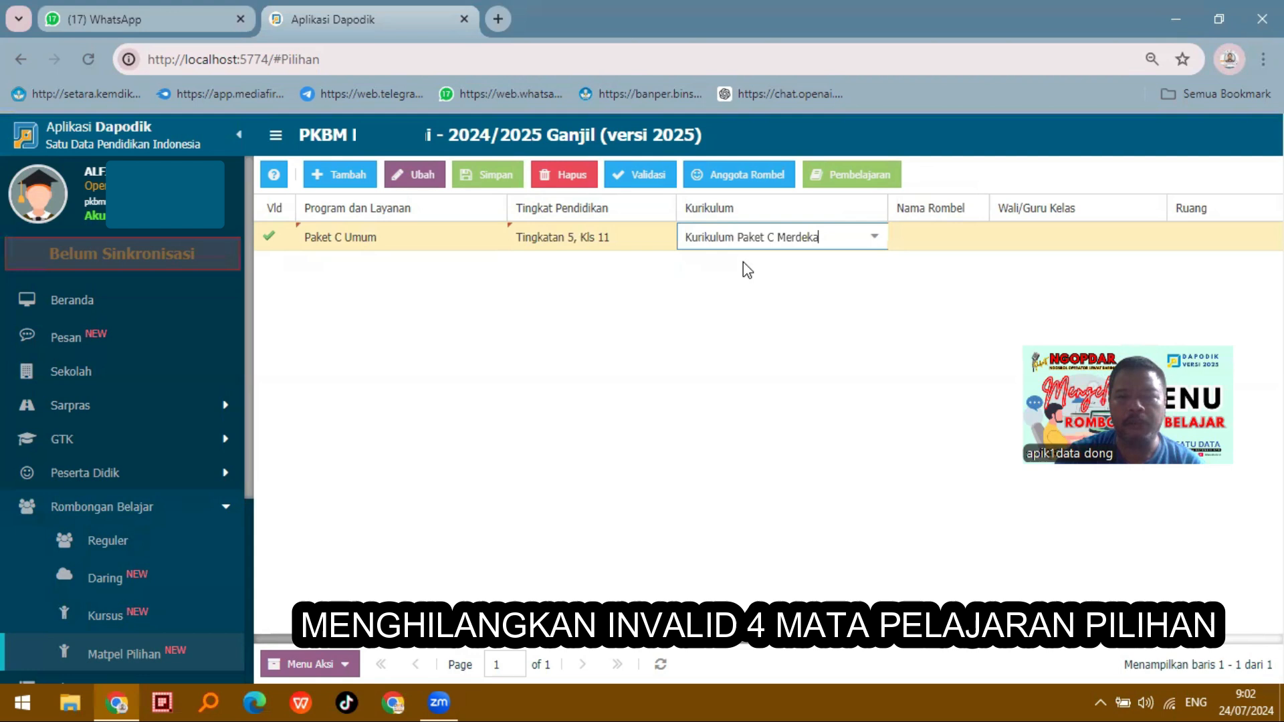
click(926, 239)
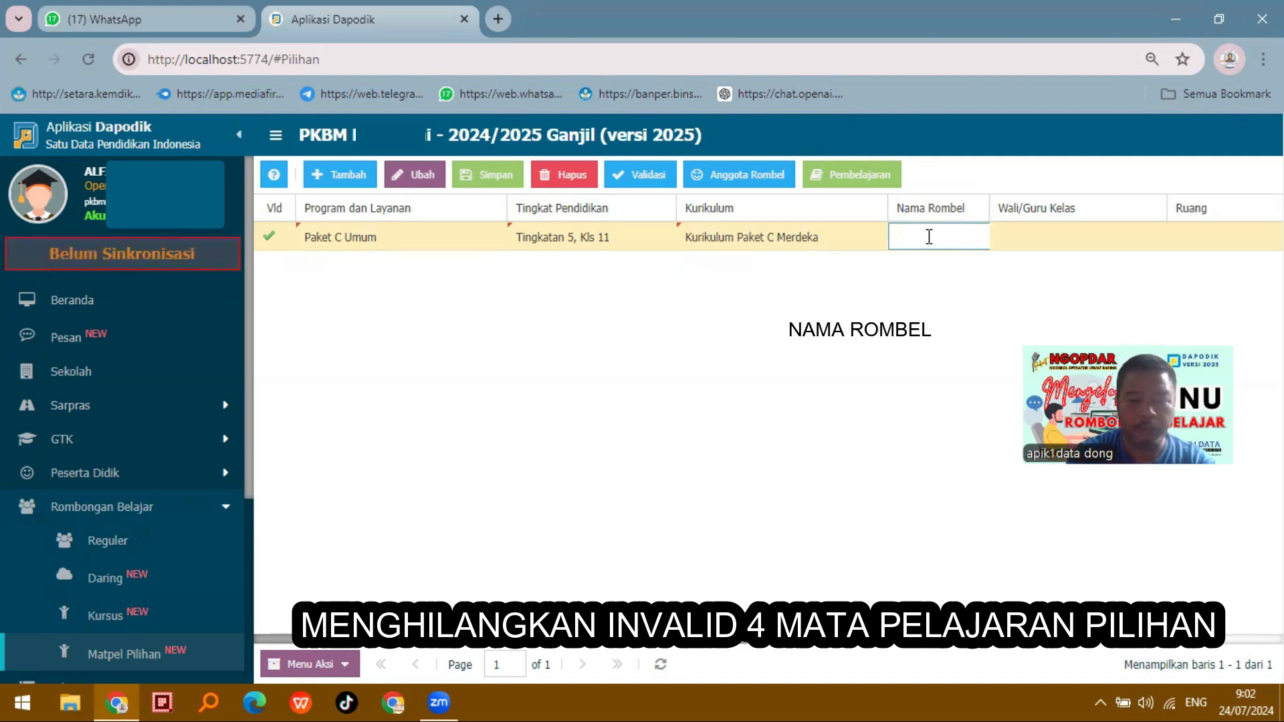
Step: Find the homeroom teacher by name and assign that teacher to the economics group
click(1137, 246)
click(1153, 239)
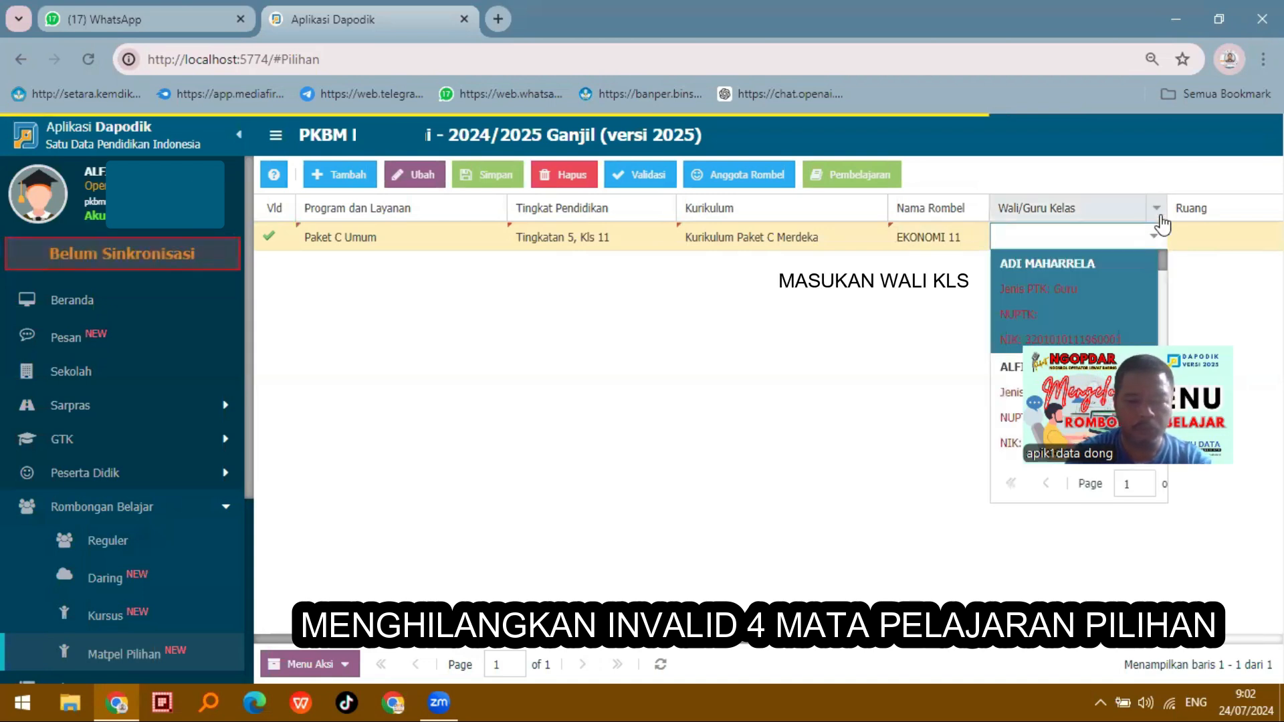
text(rati)
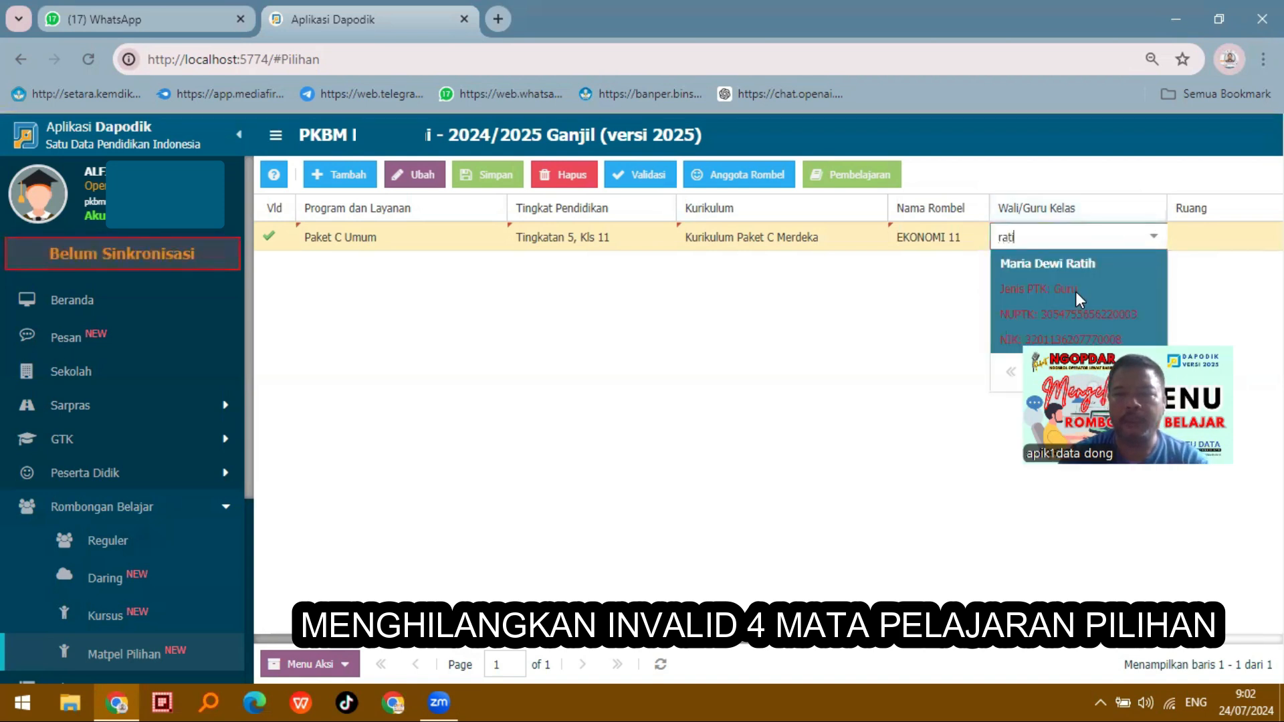
click(1075, 290)
Step: Set the economics group's room to RT-KELAS WUSHTO and save the group
click(1240, 248)
click(1242, 242)
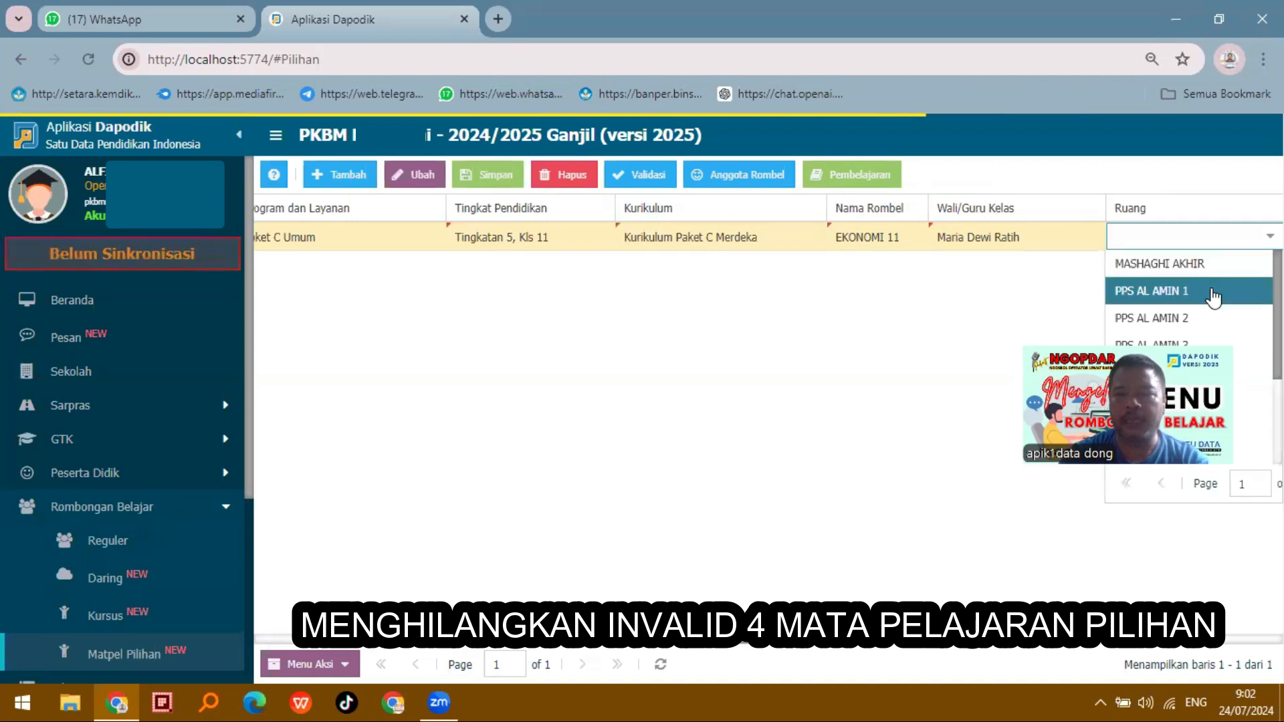
scroll(1213, 298, down, 2)
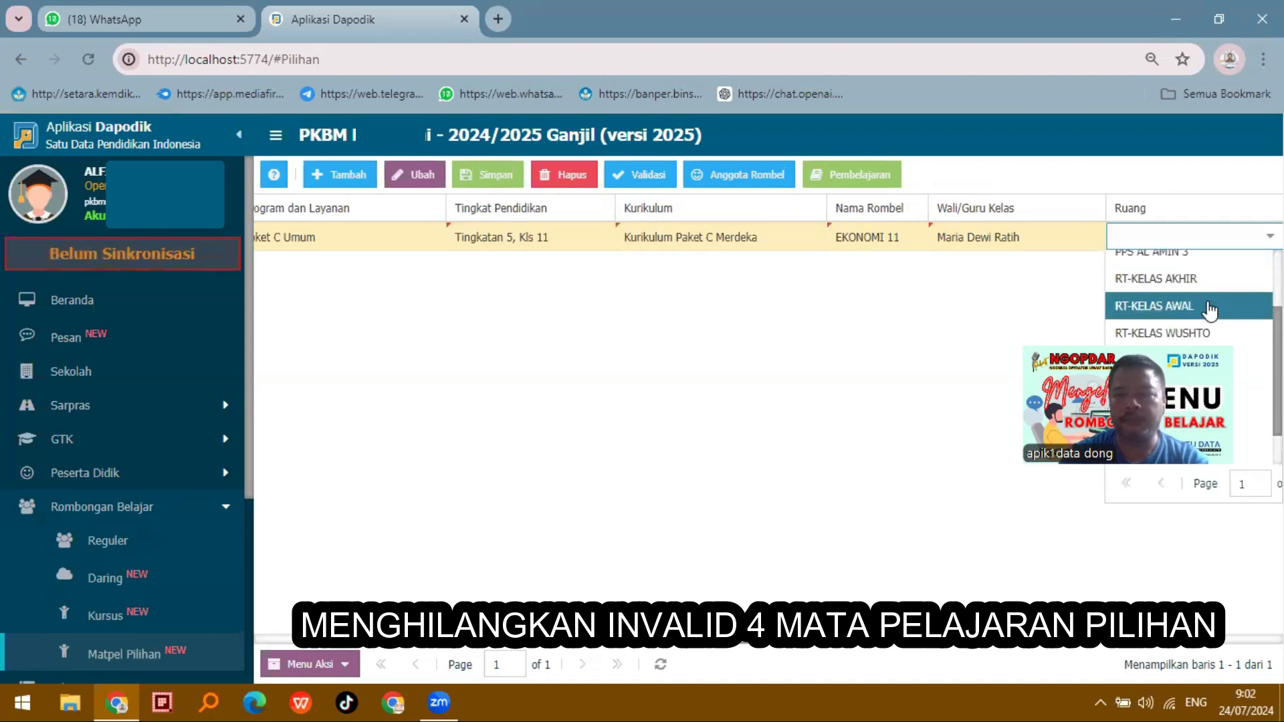
click(1210, 332)
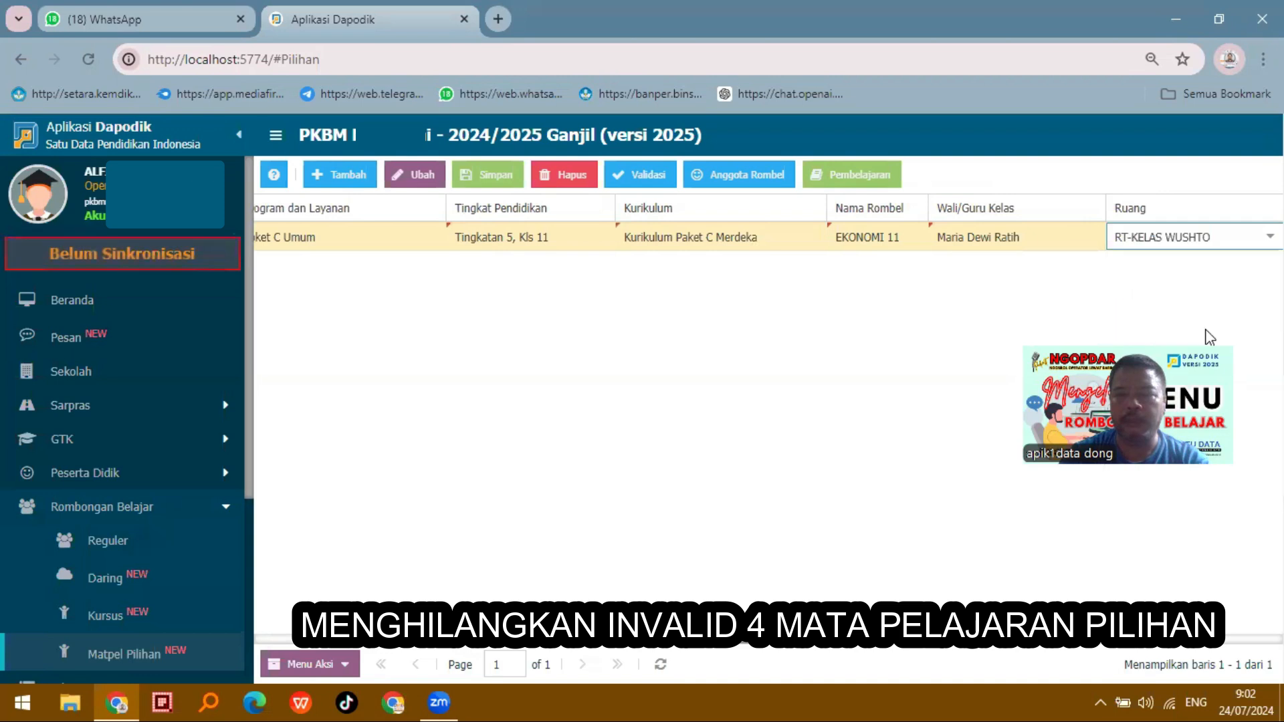
click(480, 176)
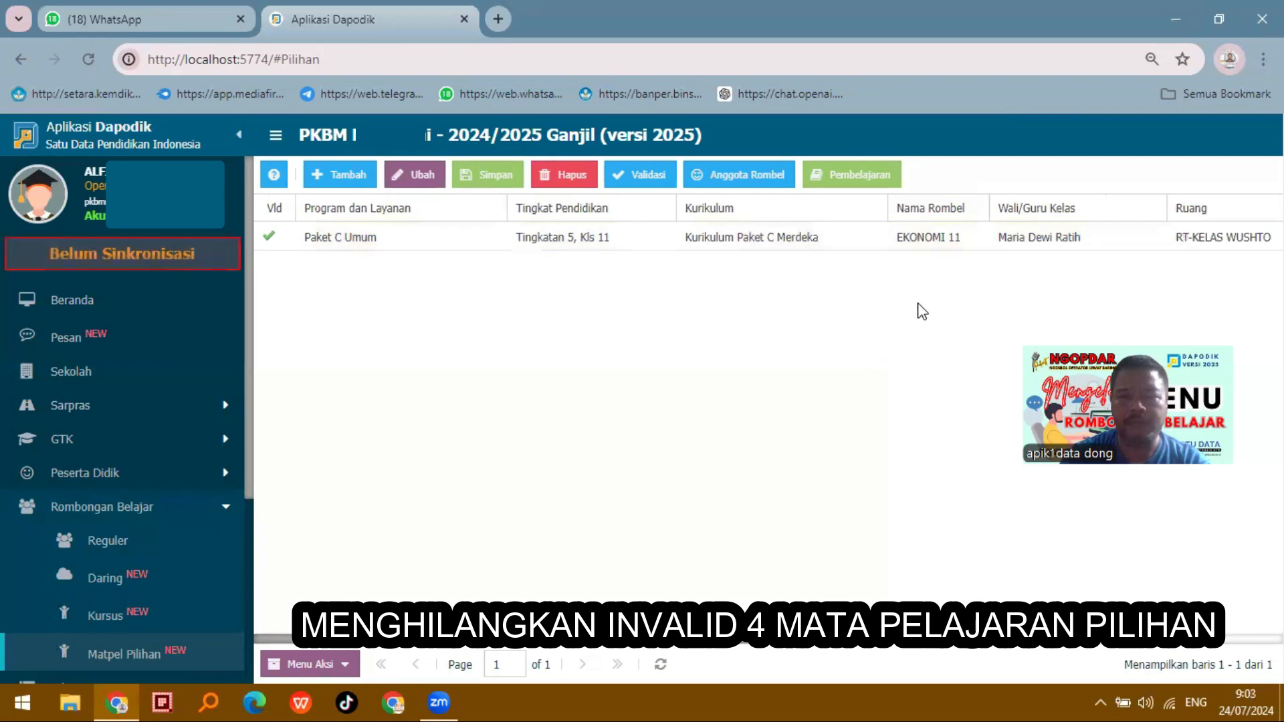
Step: Add a second elective class group with Paket C Umum, Tingkatan 5, Kls 11 and Kurikulum Paket C Merdeka
click(335, 178)
click(494, 237)
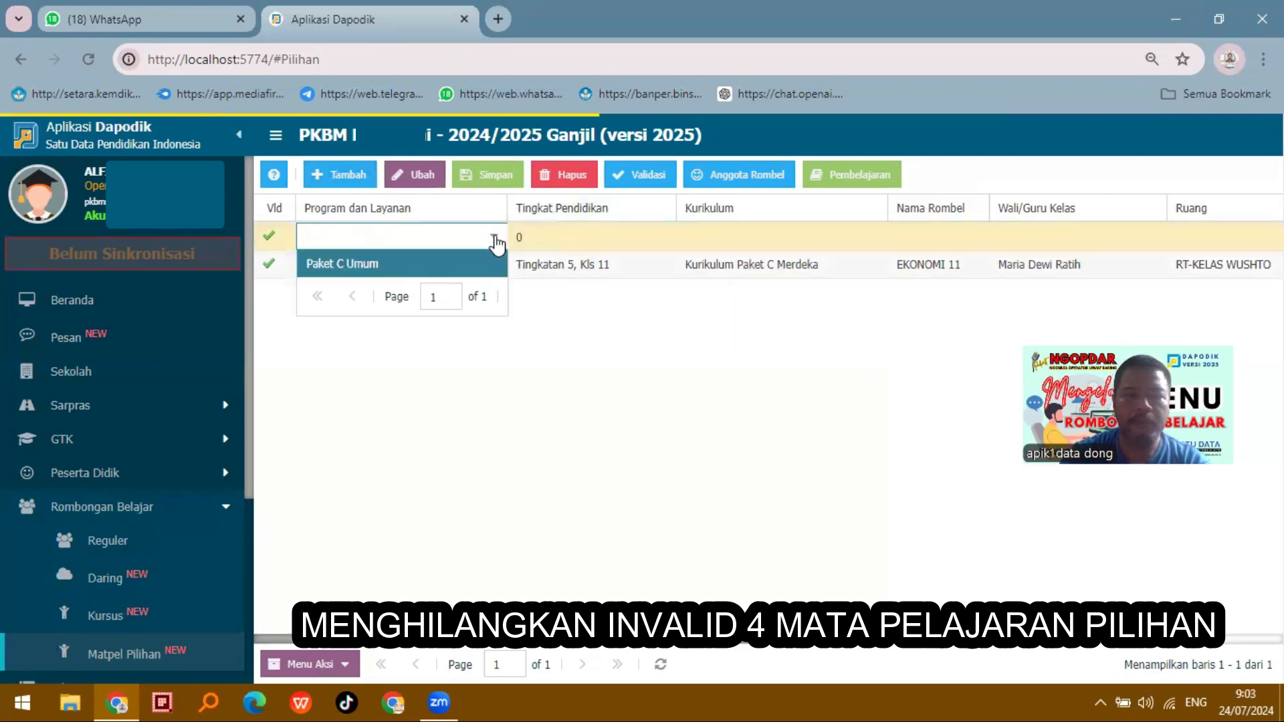
click(376, 265)
click(652, 245)
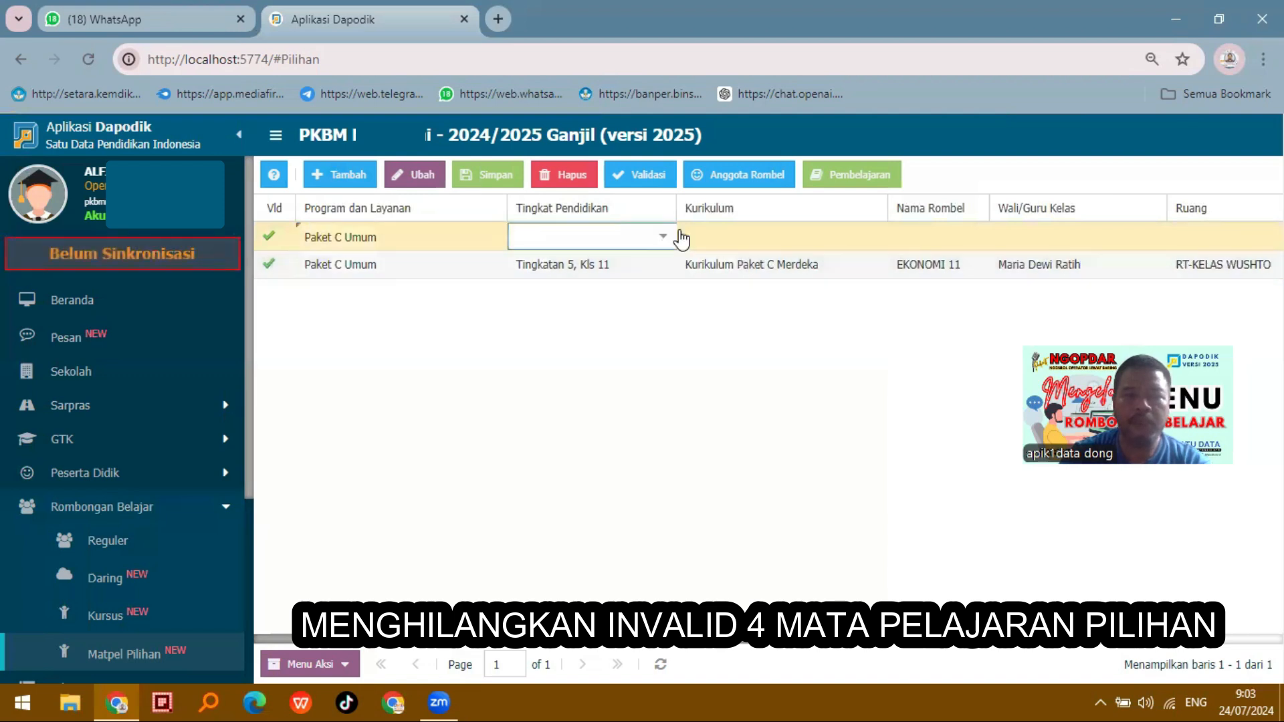
click(663, 236)
click(586, 268)
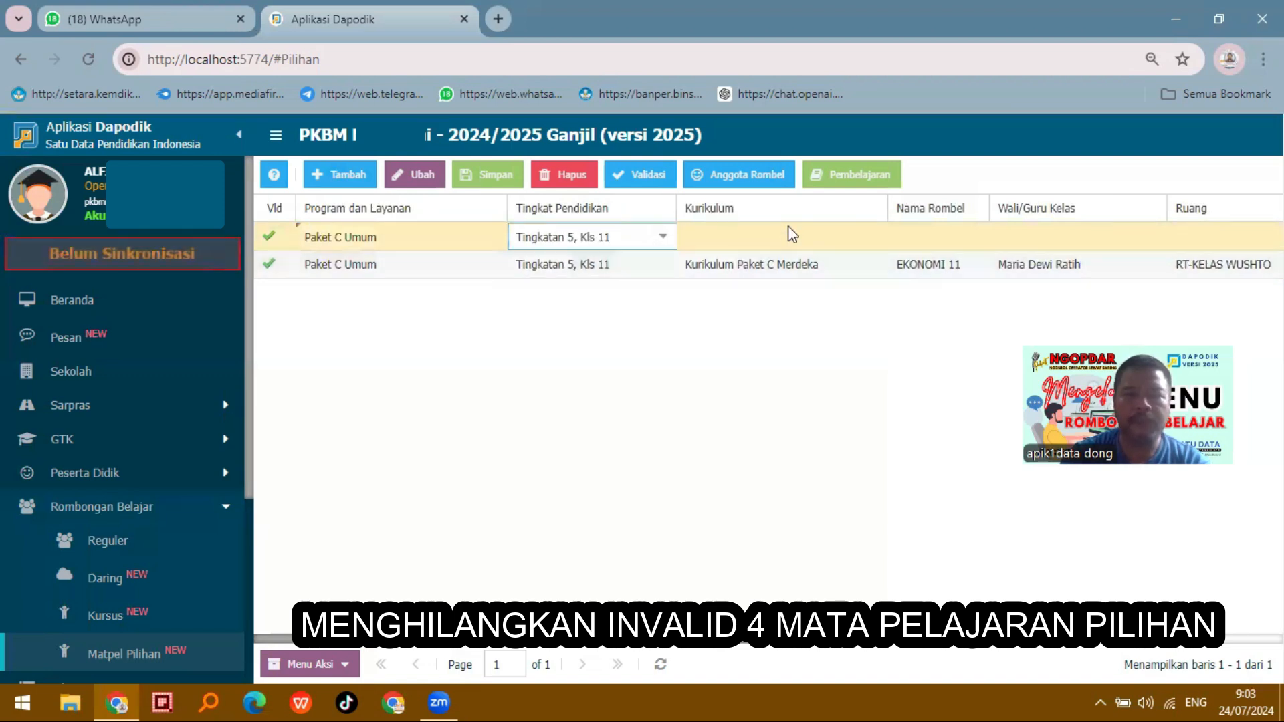
click(835, 234)
click(872, 237)
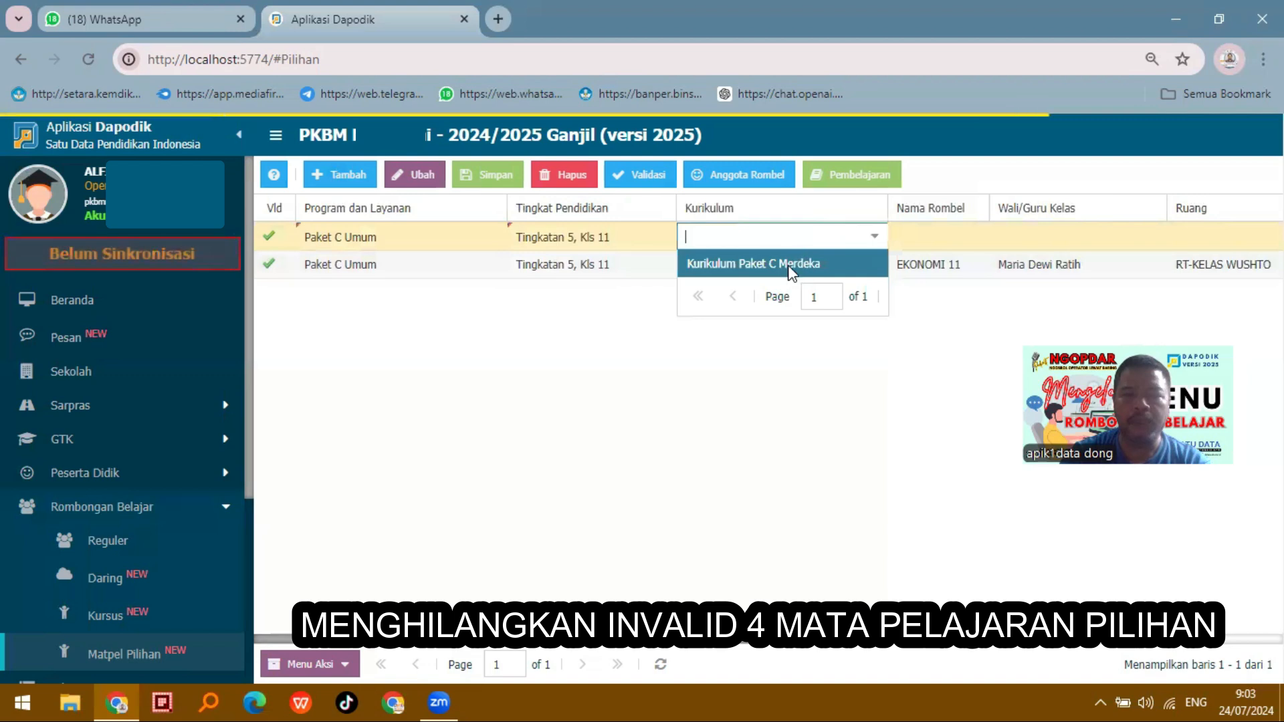
click(787, 265)
Step: Name the second group SOSIOLOGI - 11 and rename the economics group EKONOMI - 11
click(941, 238)
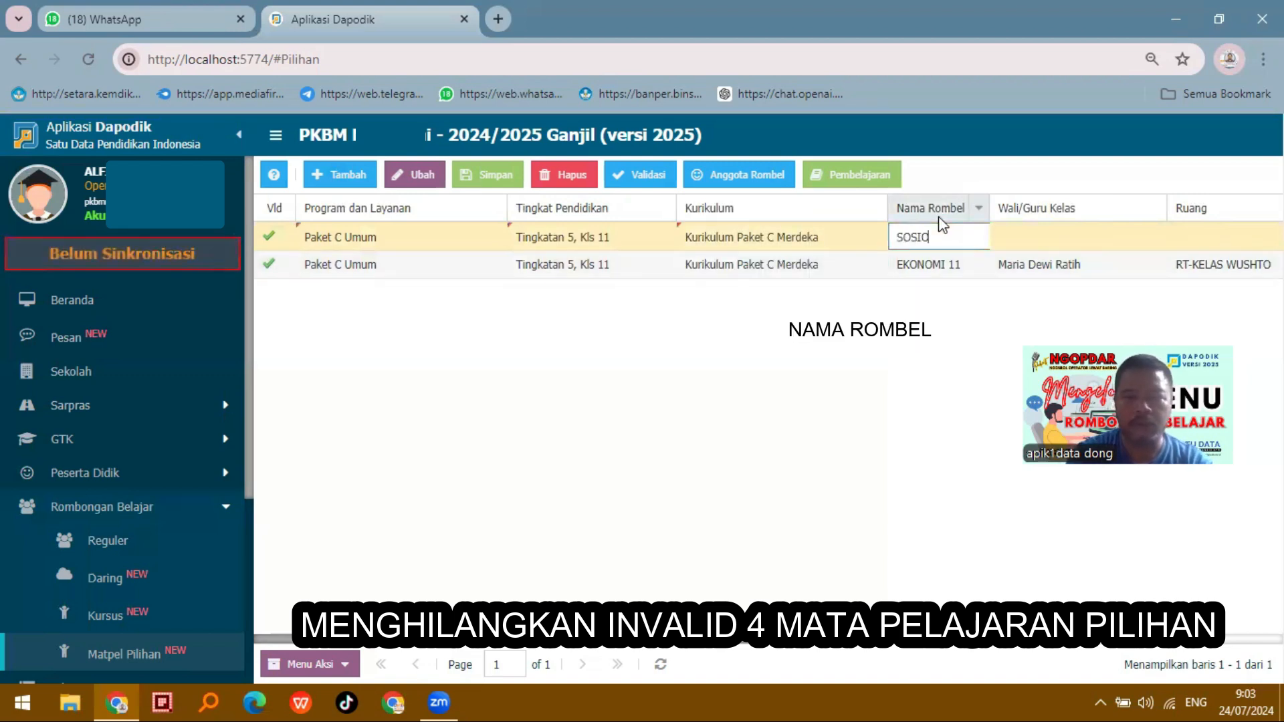
text(SOSIOLOGI)
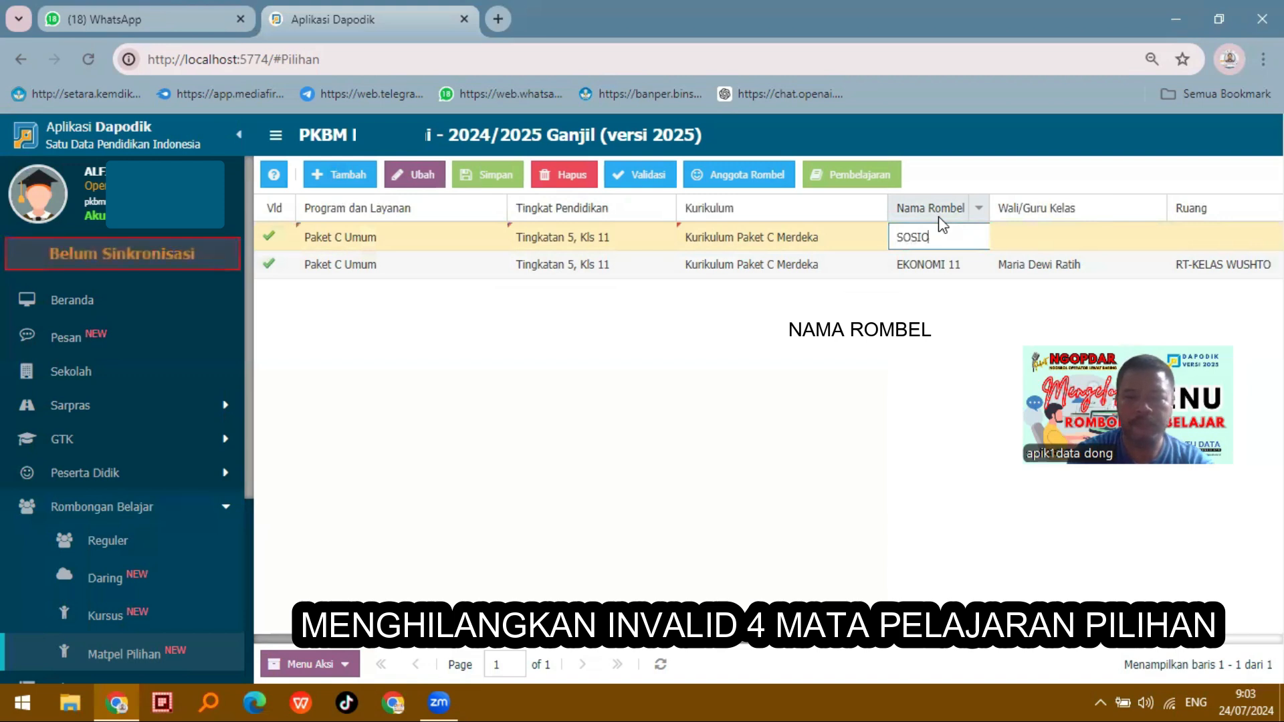
text( - 11)
key(BackSpace)
key(BackSpace)
key(BackSpace)
text(LOGI 11)
click(960, 238)
text(-)
click(950, 265)
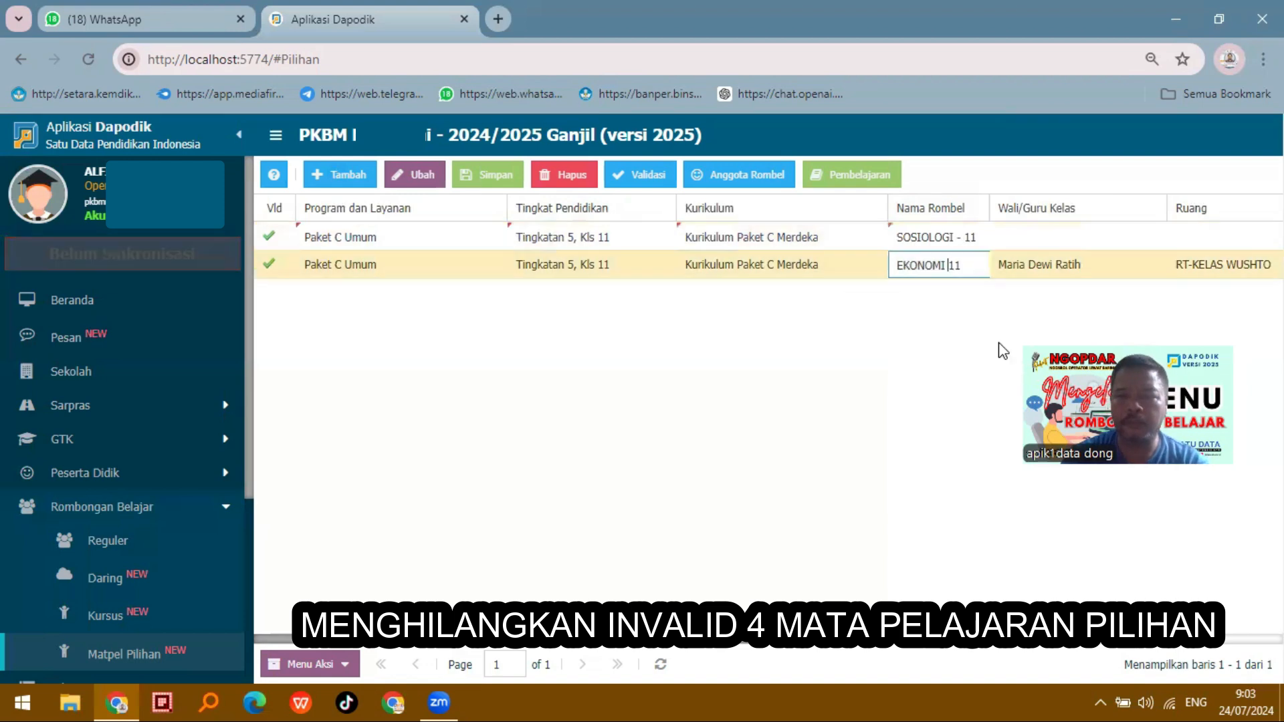
text(-)
Step: Assign the sociology group's homeroom teacher and room RT-KELAS WUSHTO, and save the changes
click(1144, 240)
text(Mudr)
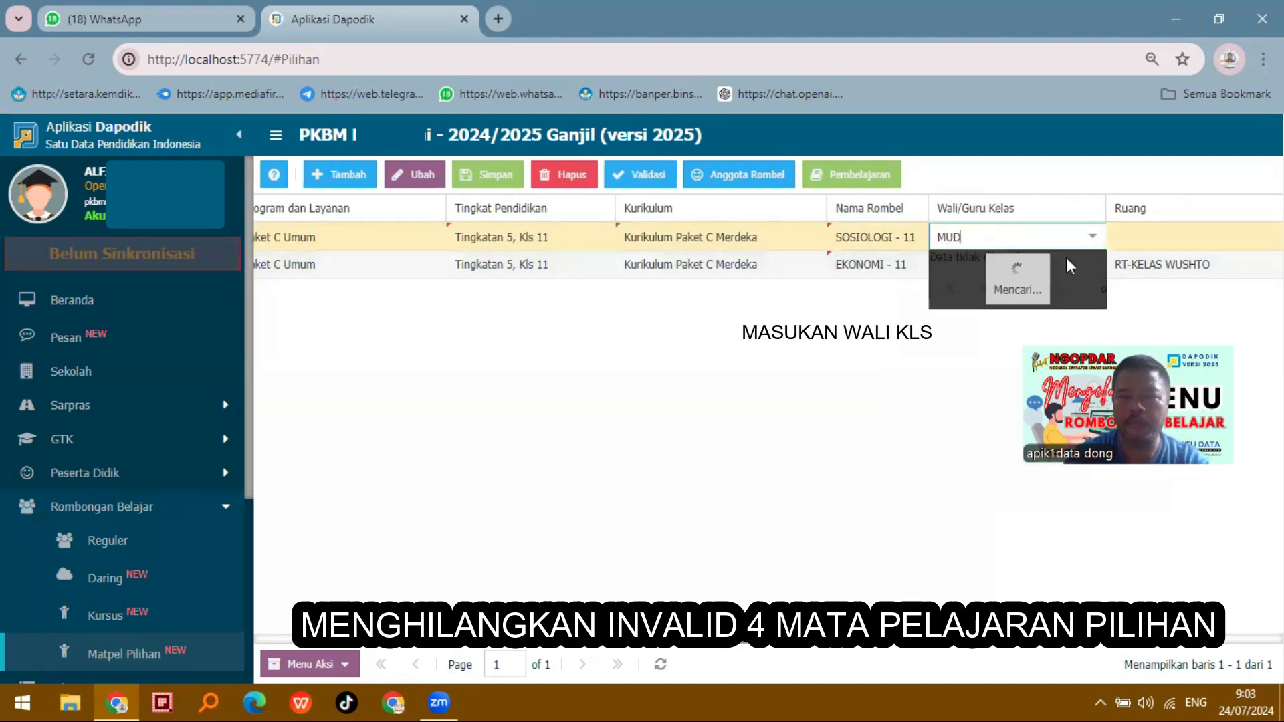
key(Tab)
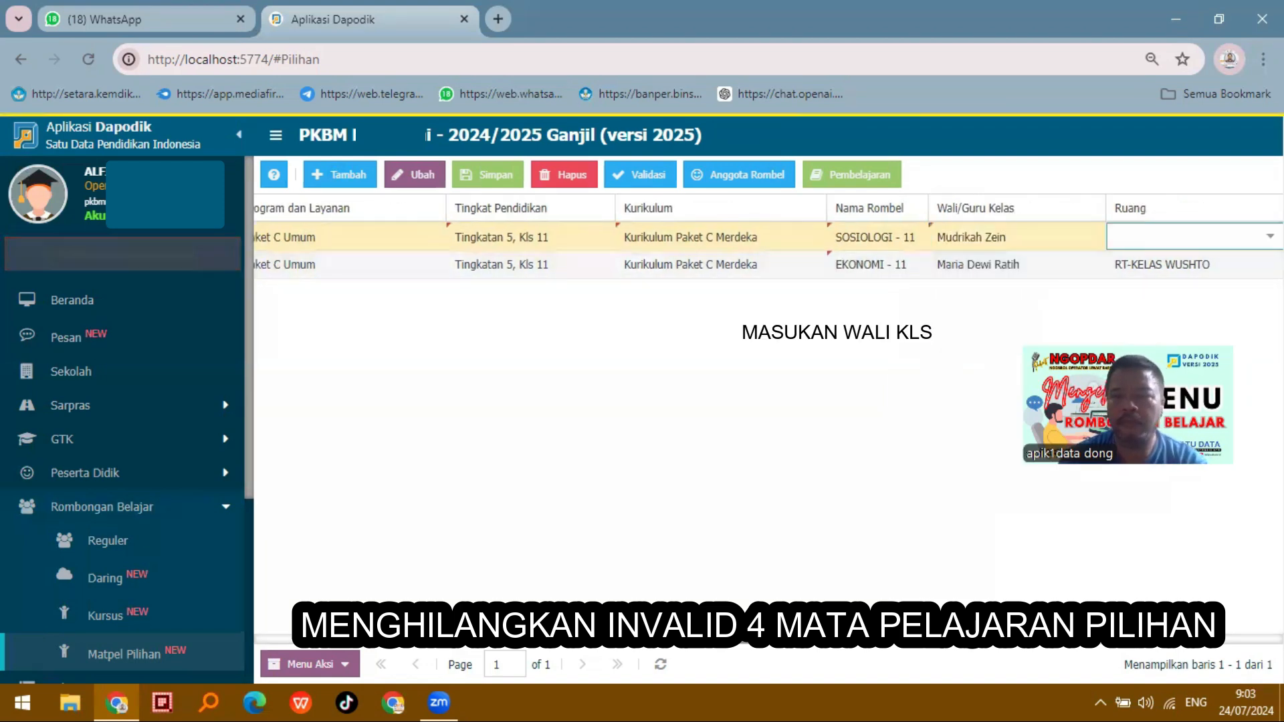
click(1270, 236)
scroll(1209, 317, down, 2)
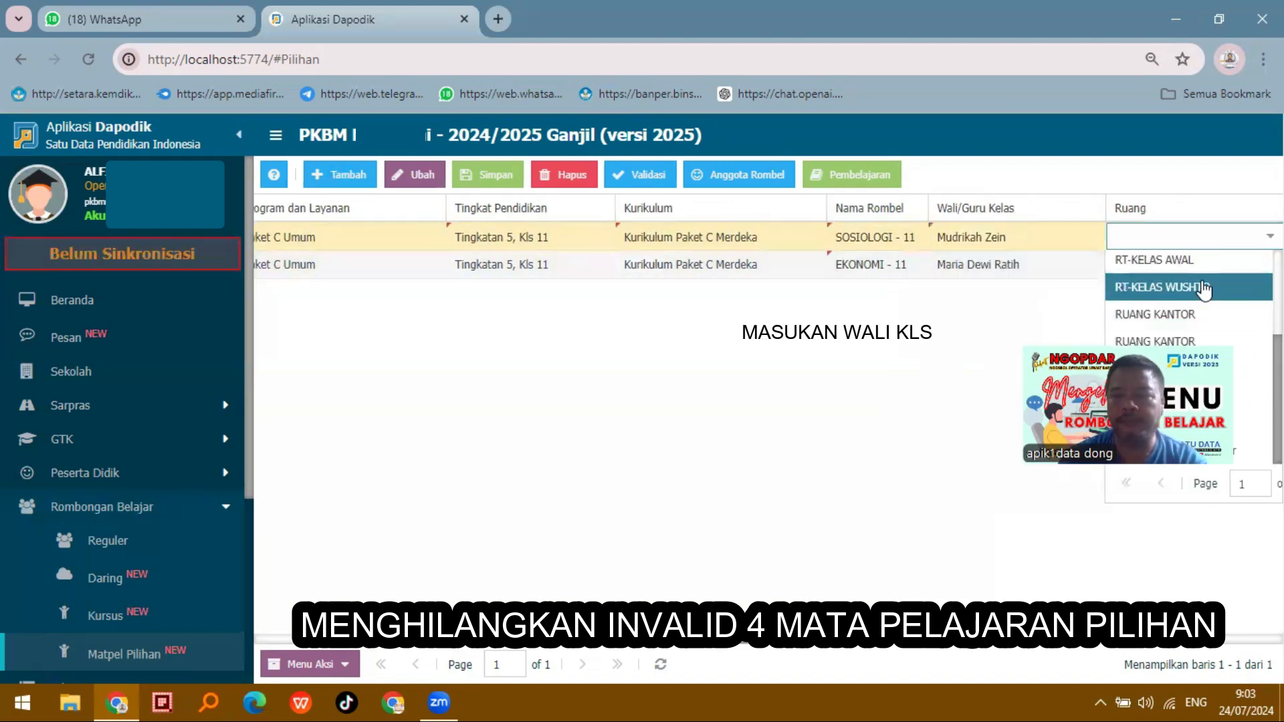
click(1201, 283)
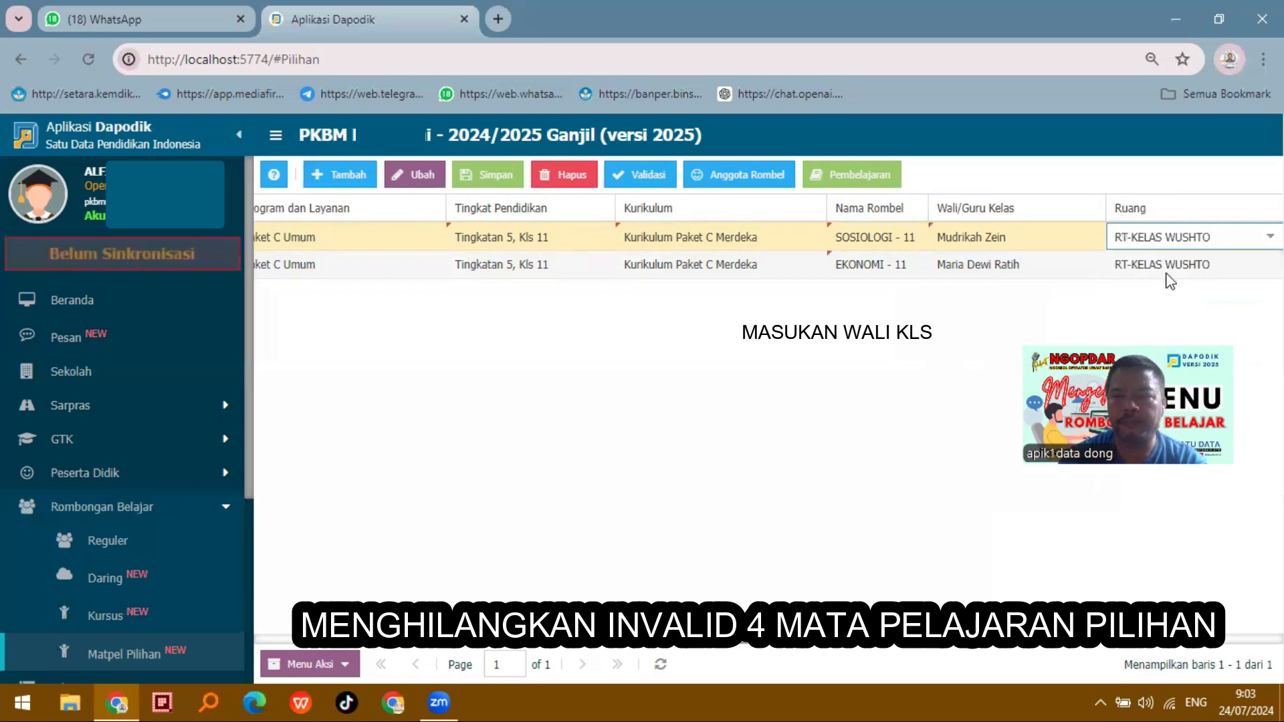
click(486, 168)
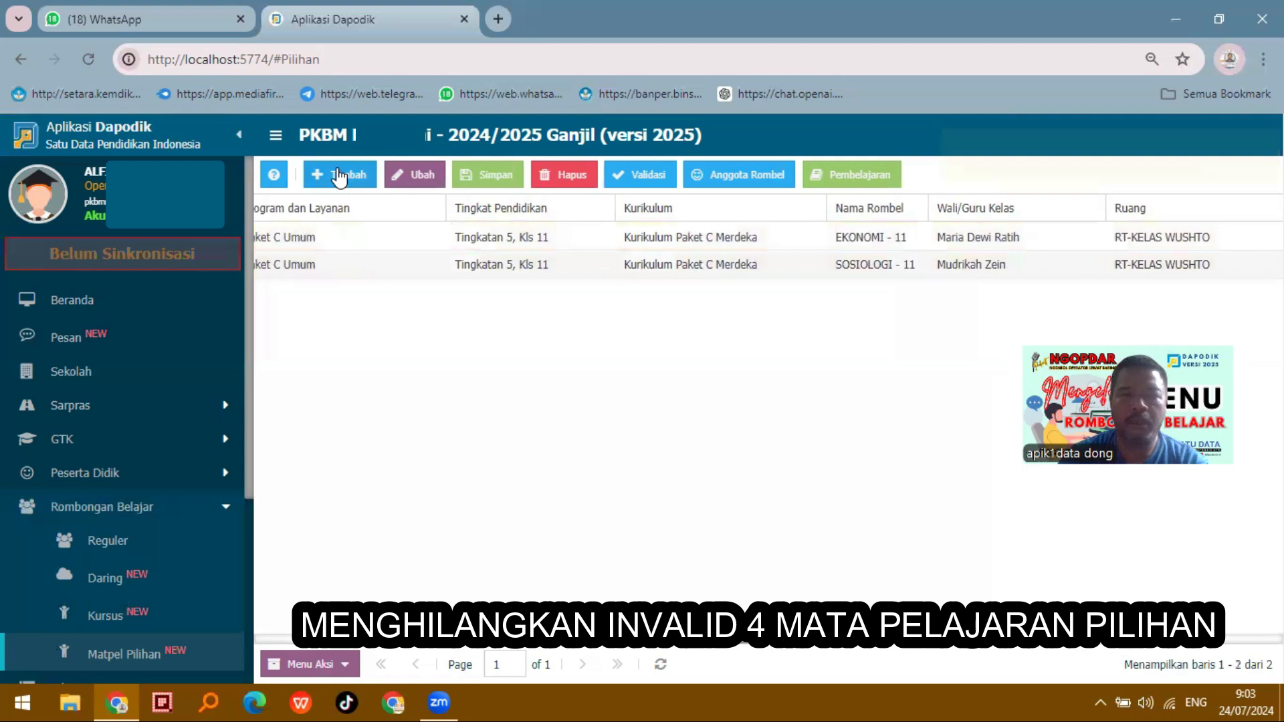
Step: Add a third elective class group with Paket C Umum, Tingkatan 5, Kls 11 and Kurikulum Paket C Merdeka
click(333, 188)
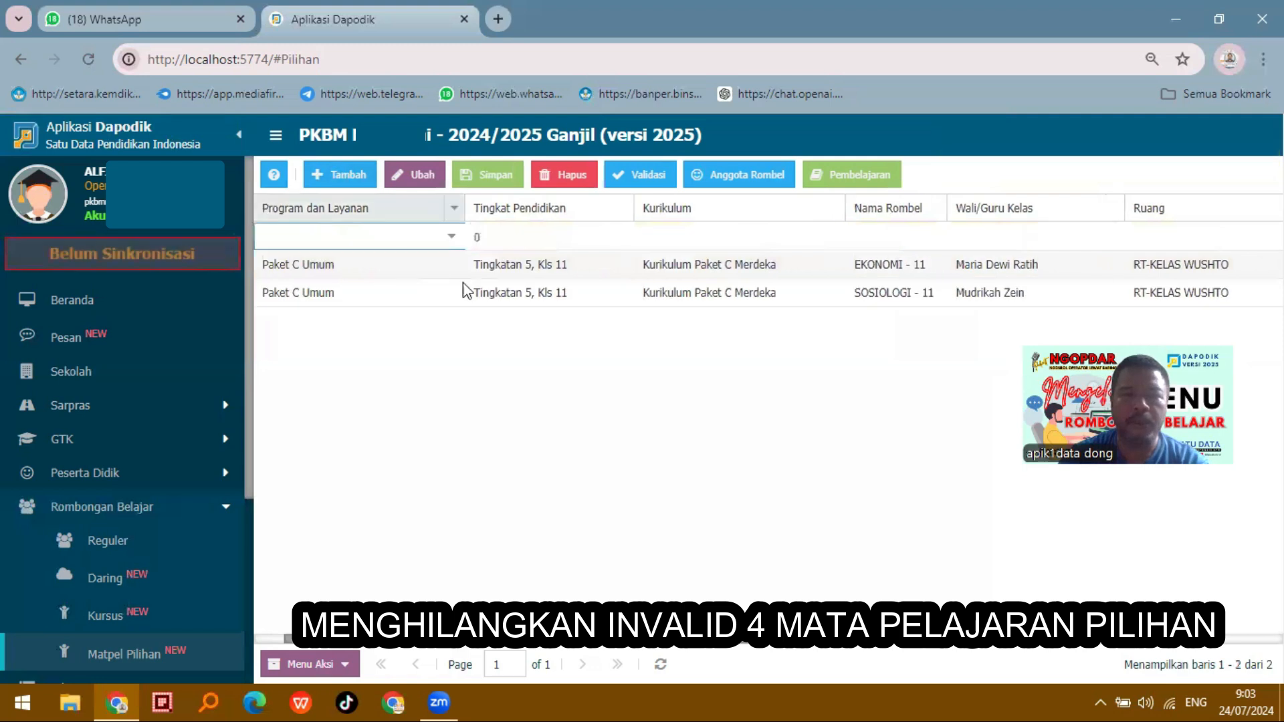
click(541, 238)
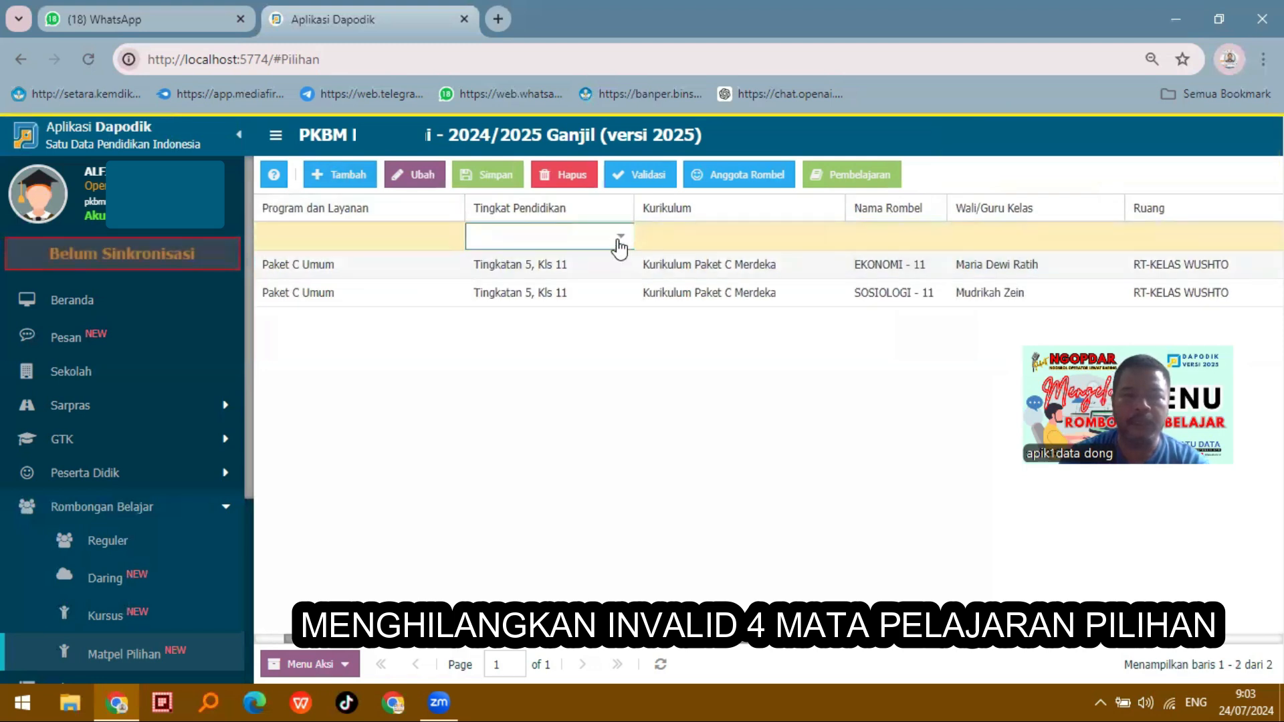
click(360, 239)
click(449, 236)
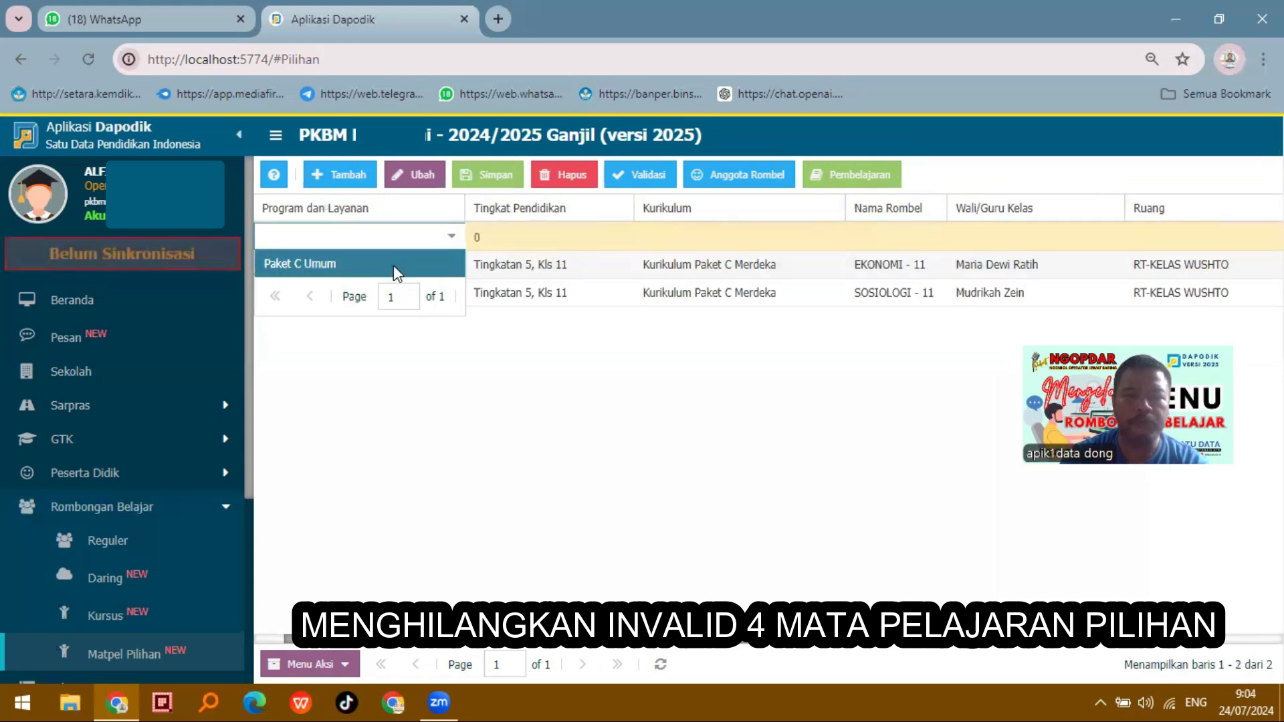
click(393, 265)
click(573, 239)
click(619, 239)
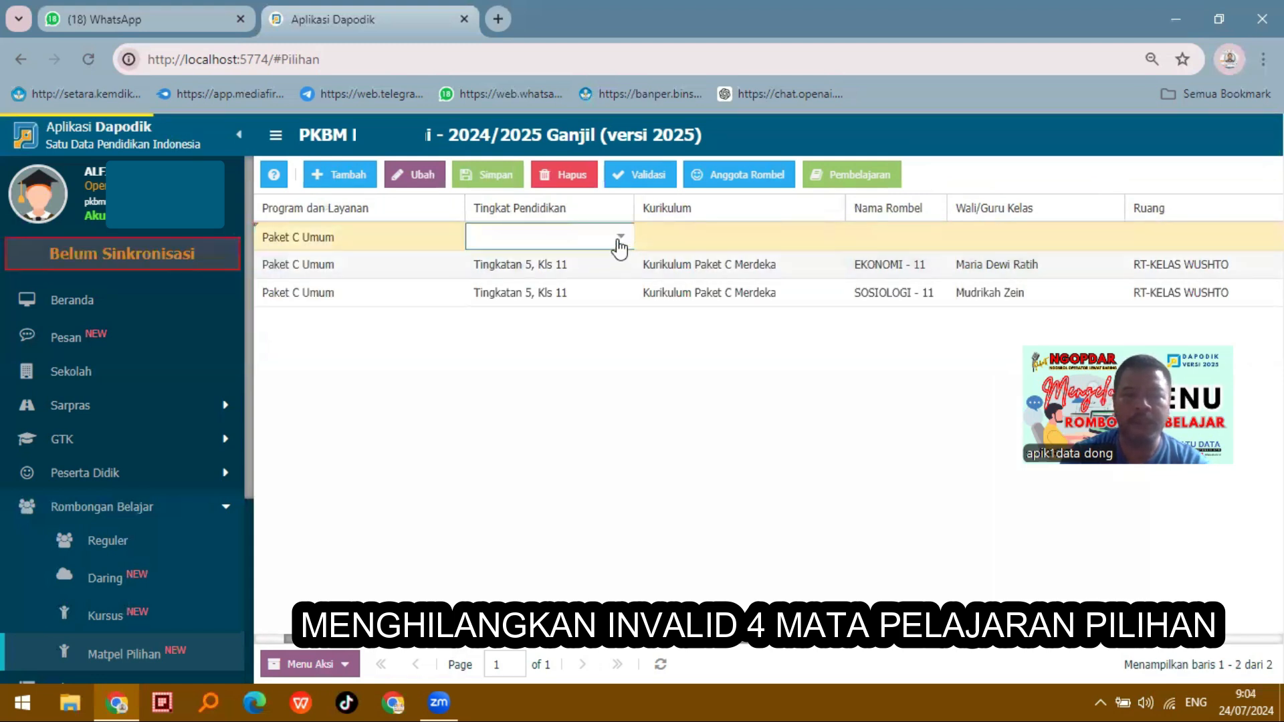
click(562, 279)
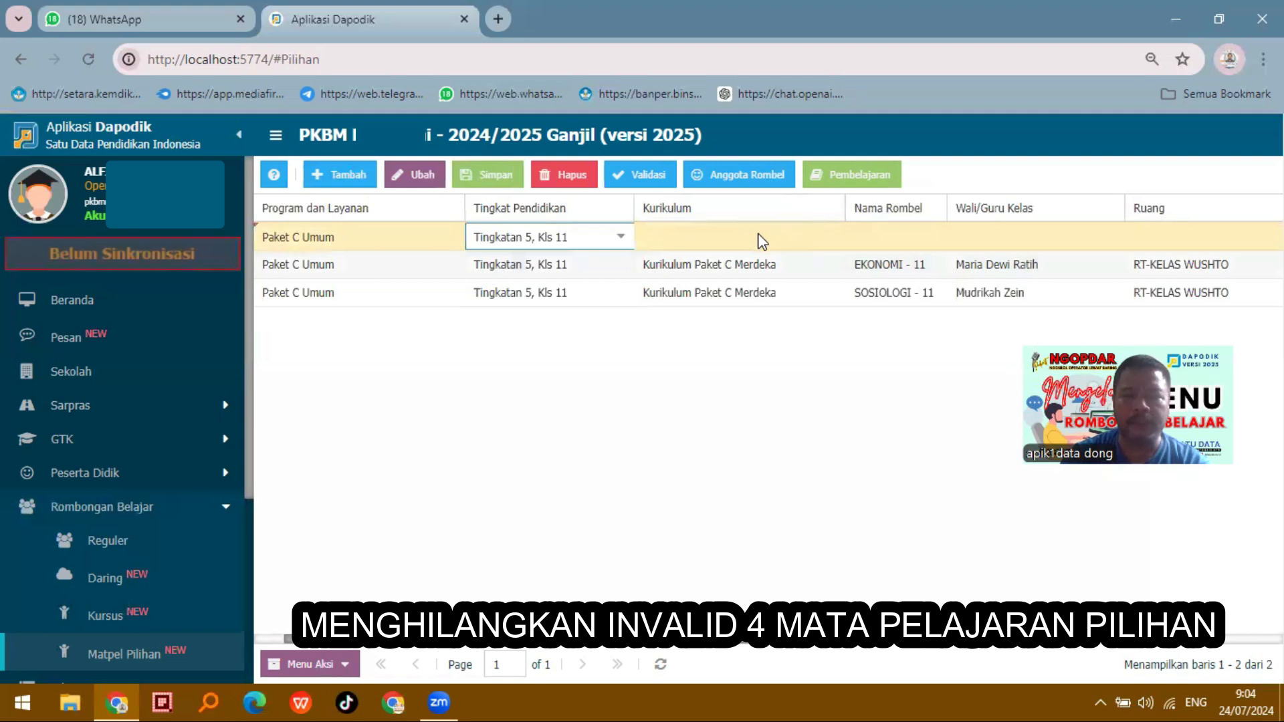
click(759, 238)
click(833, 240)
click(759, 265)
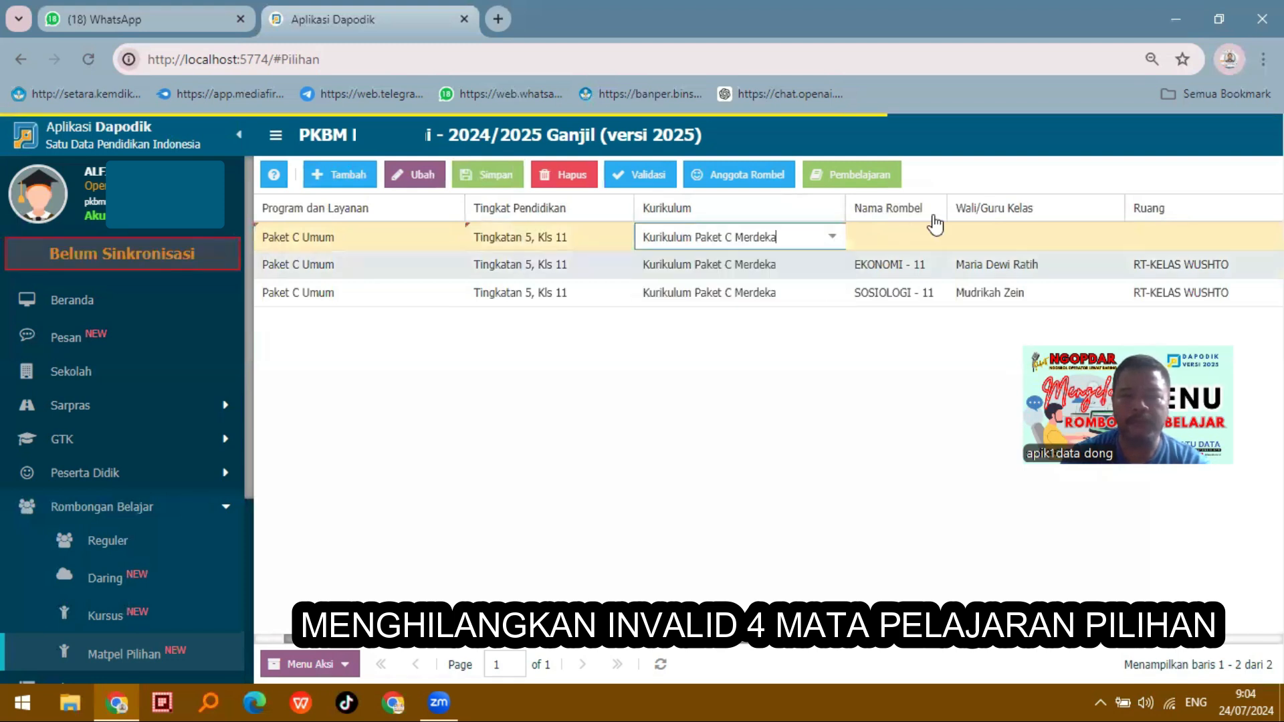
Step: Name the third class 11 group GEOGRAPI - 11
click(930, 234)
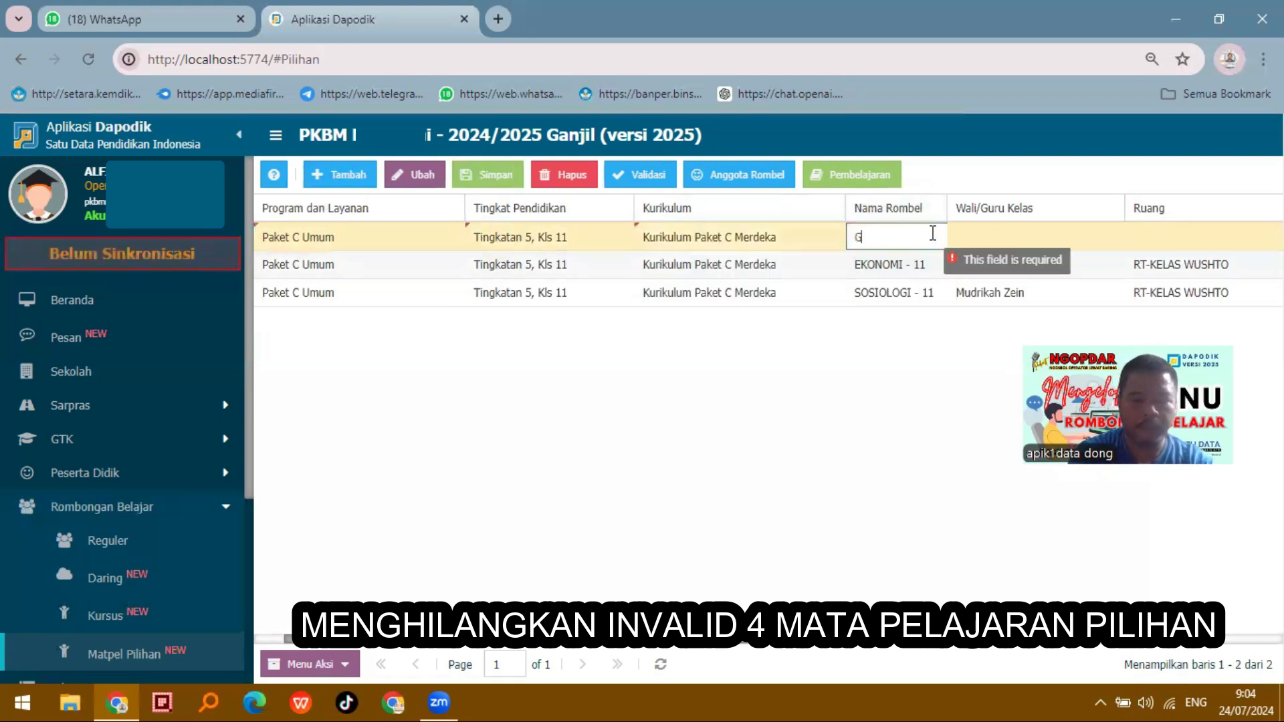
text(GEOGRAP)
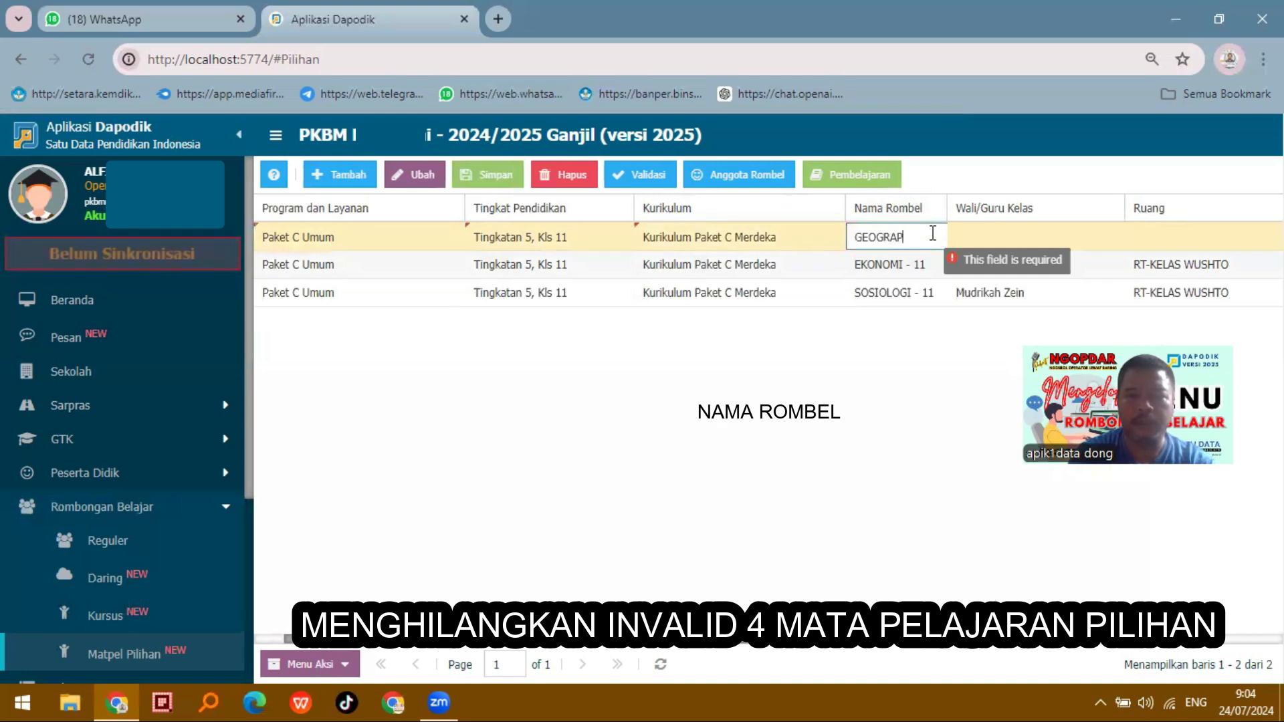
text(I - 11)
key(Tab)
Step: Assign the geography group's homeroom teacher and room RT-KELAS WUSHTO, and save the group
click(1112, 236)
text(MARIA)
click(1083, 268)
key(Tab)
click(1270, 237)
click(487, 175)
Step: Add a fourth elective class group with Paket C Umum, Tingkatan 5, Kls 11 and Kurikulum Paket C Merdeka
click(340, 174)
click(428, 237)
click(424, 266)
click(582, 238)
click(577, 293)
click(768, 239)
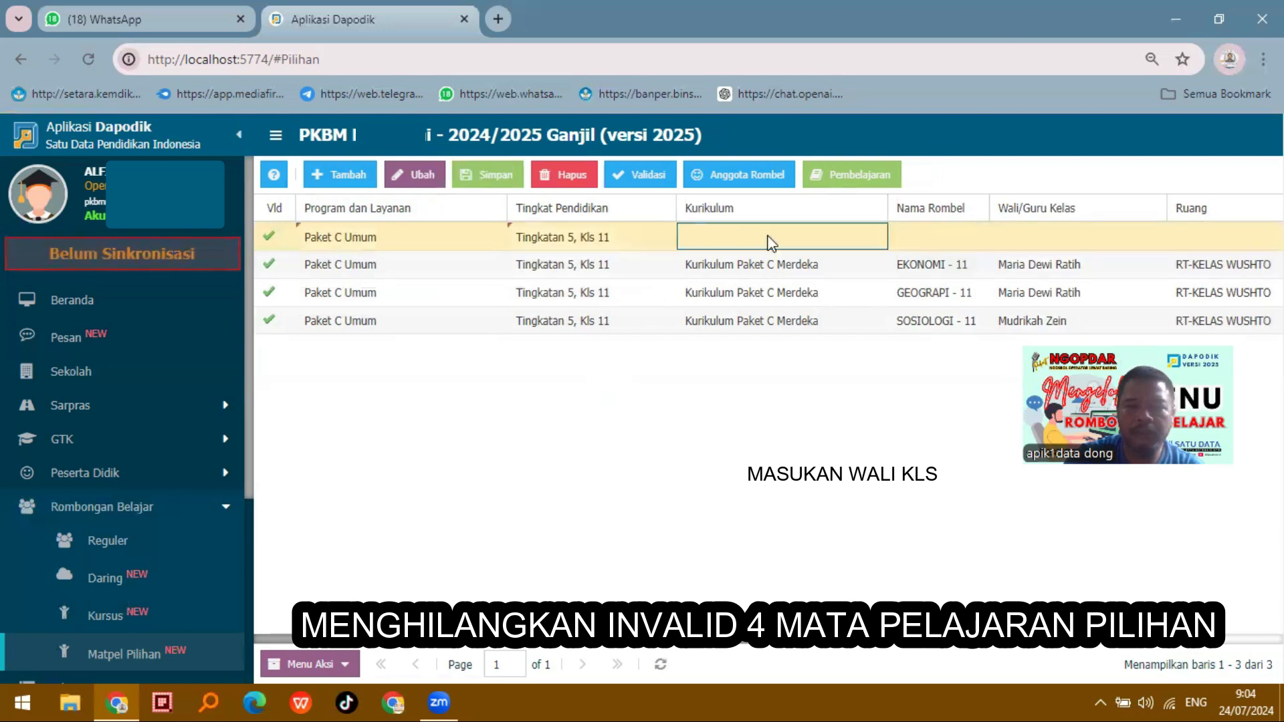
click(853, 293)
Step: Name the fourth class 11 group PJOK - 11
click(938, 237)
text(PJOK - 11)
key(Tab)
Step: Assign the PJOK - 11 group's homeroom teacher and room RT-KELAS WUSHTO, and save the group
text(UMA)
click(1070, 267)
key(Tab)
click(1270, 237)
click(1163, 321)
click(487, 176)
scroll(922, 303, left, 1)
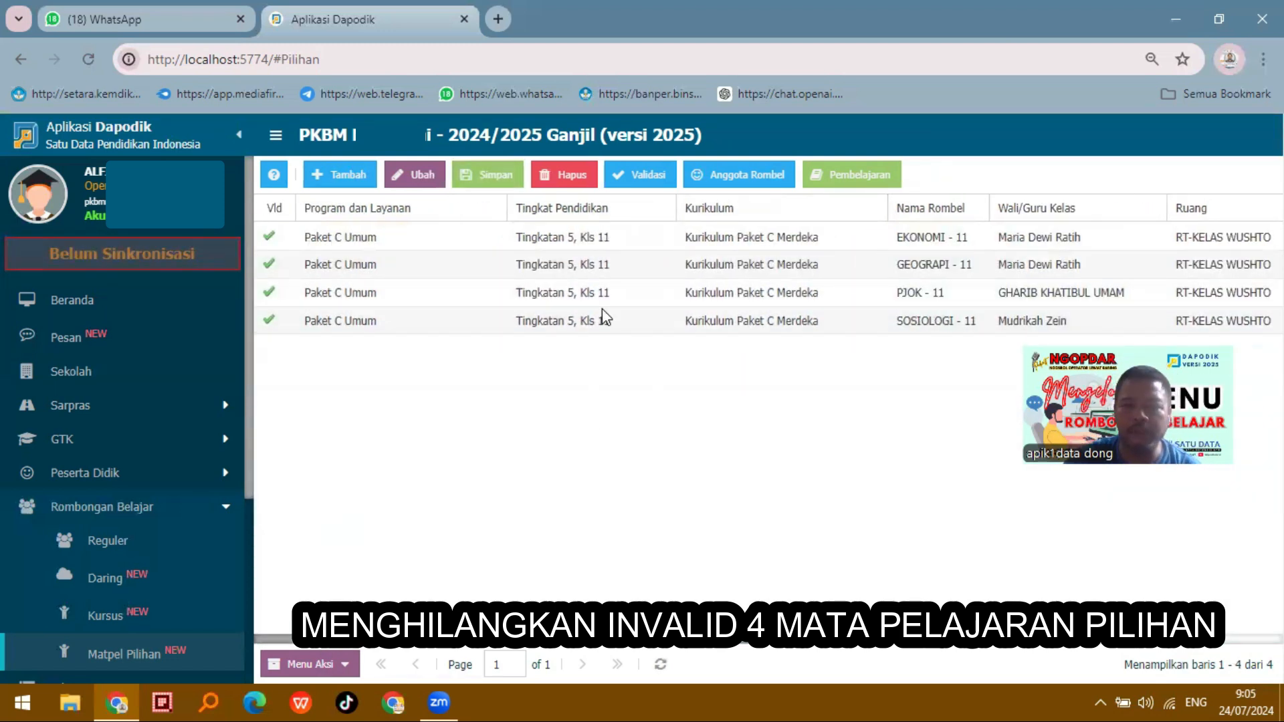
Step: Add an elective class group for class 12 with Paket C Umum, Tingkatan 6, Kls 12 and Kurikulum Paket C Merdeka
click(339, 176)
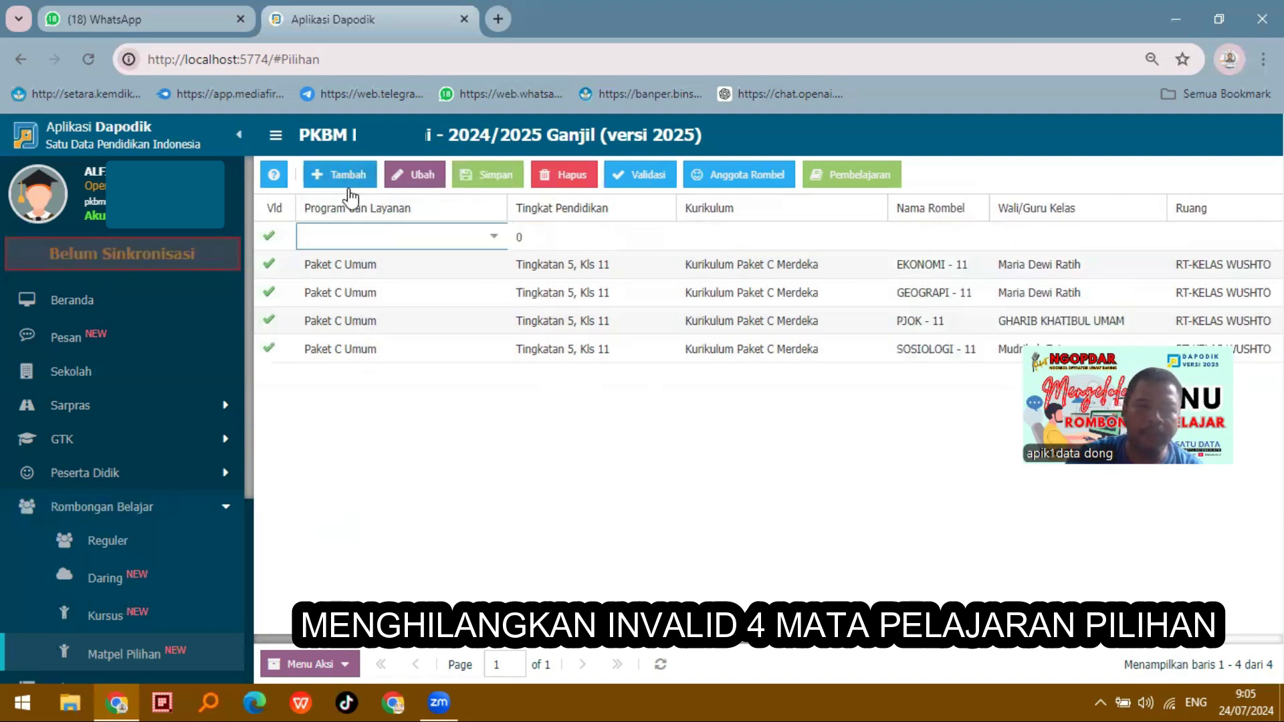
click(495, 238)
click(441, 265)
click(592, 245)
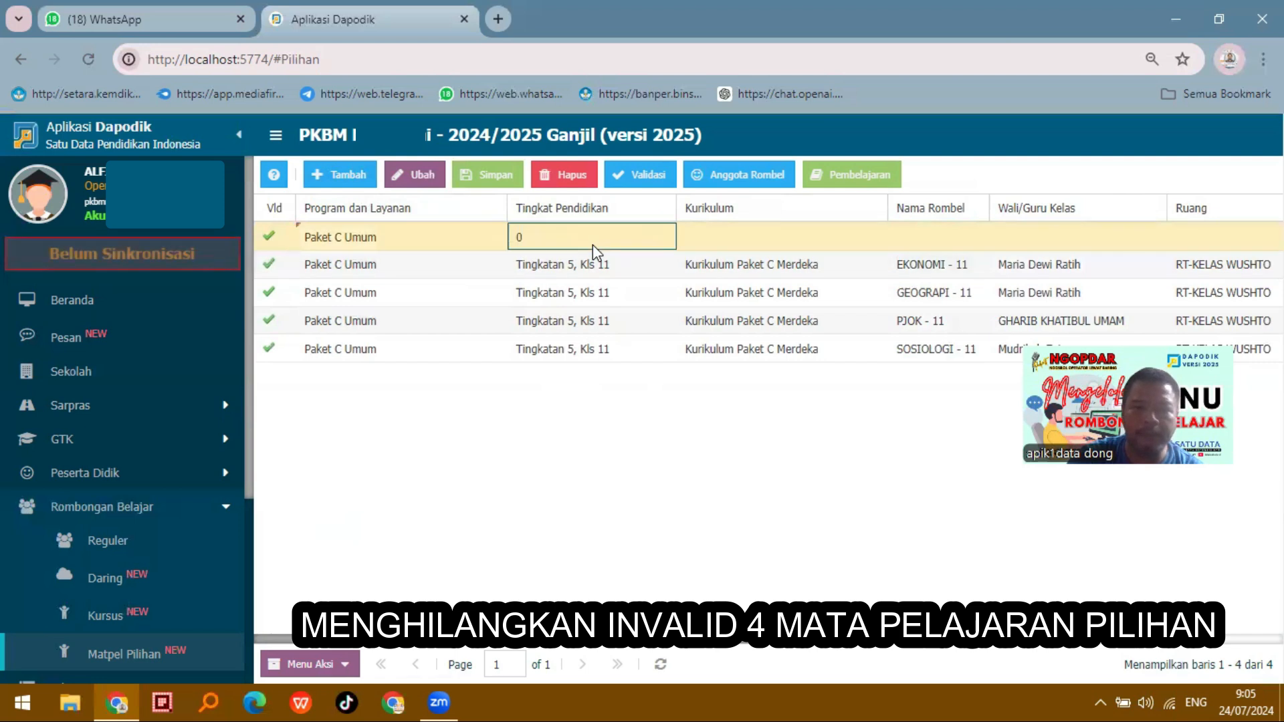
click(660, 241)
click(584, 292)
click(748, 236)
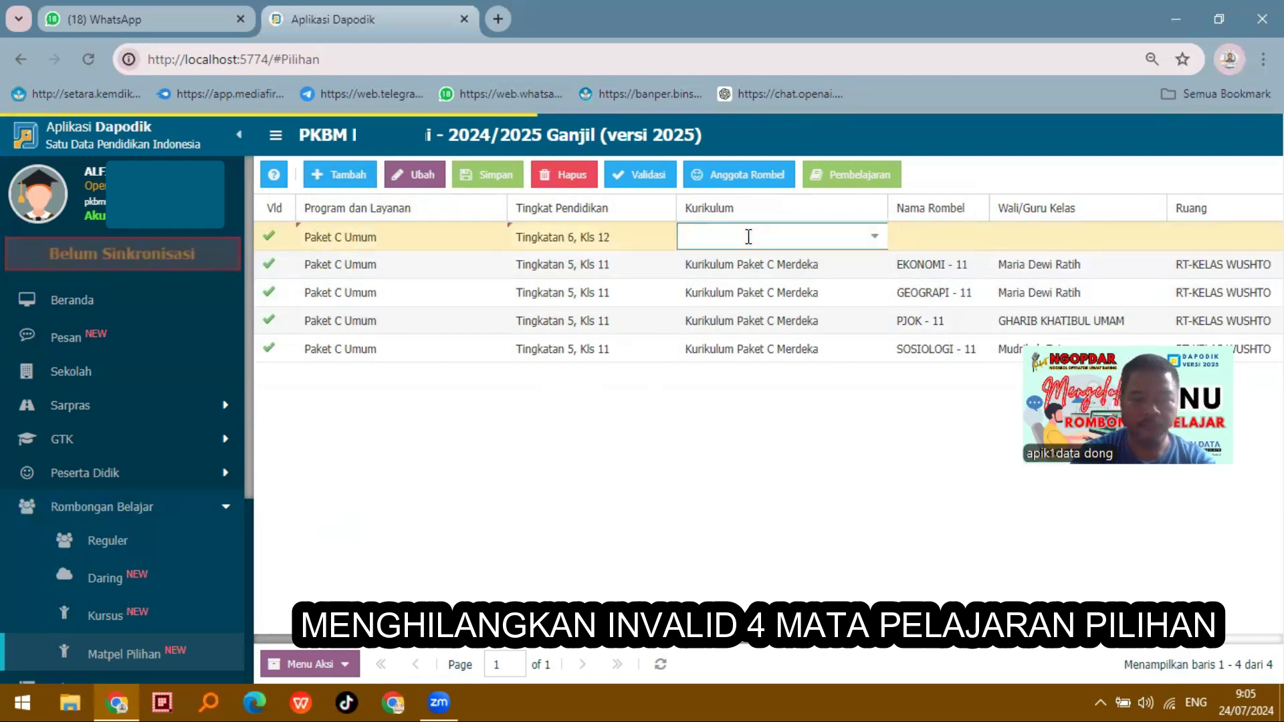
click(875, 237)
Step: Name the new class 12 group SOSIOLOGI - 11 and assign its homeroom teacher
click(953, 236)
text(SOSIOLOGI - 11)
key(Tab)
text(MUDRI)
key(Tab)
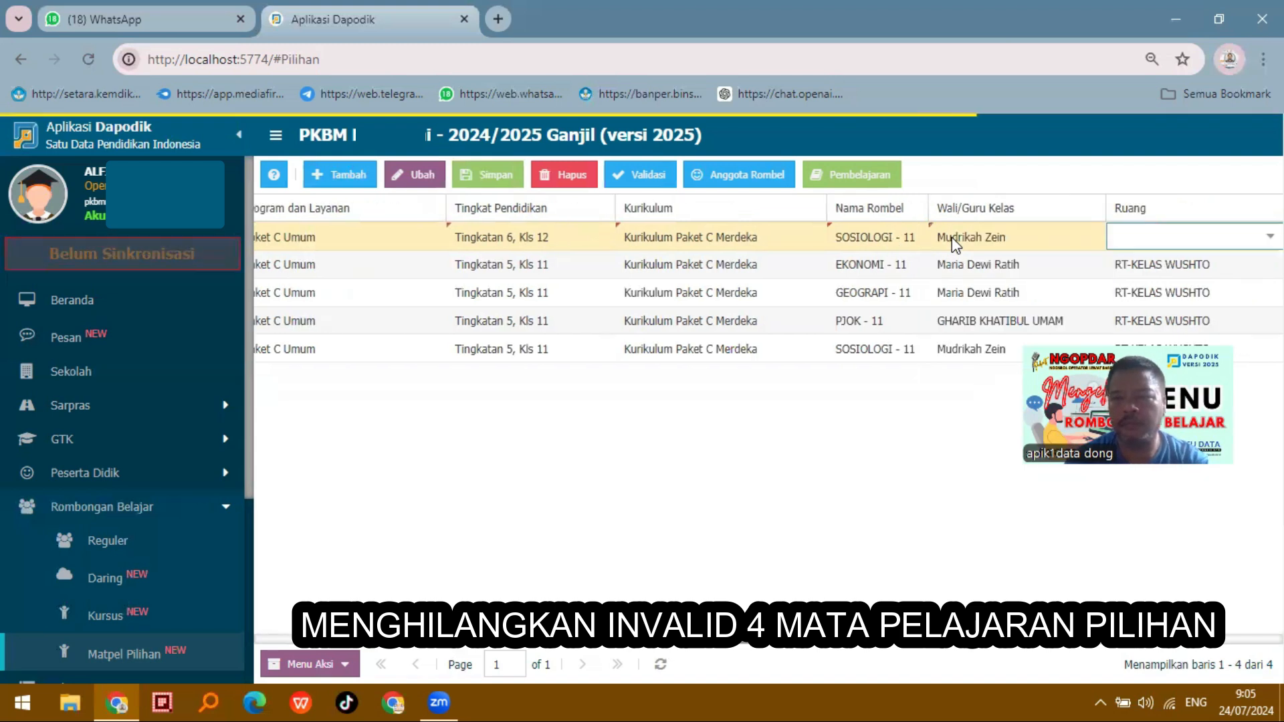
Step: Set the class 12 sociology group's room to MASHAGHI AKHIR and save the group
click(1269, 237)
scroll(1202, 292, down, 3)
scroll(1200, 289, up, 4)
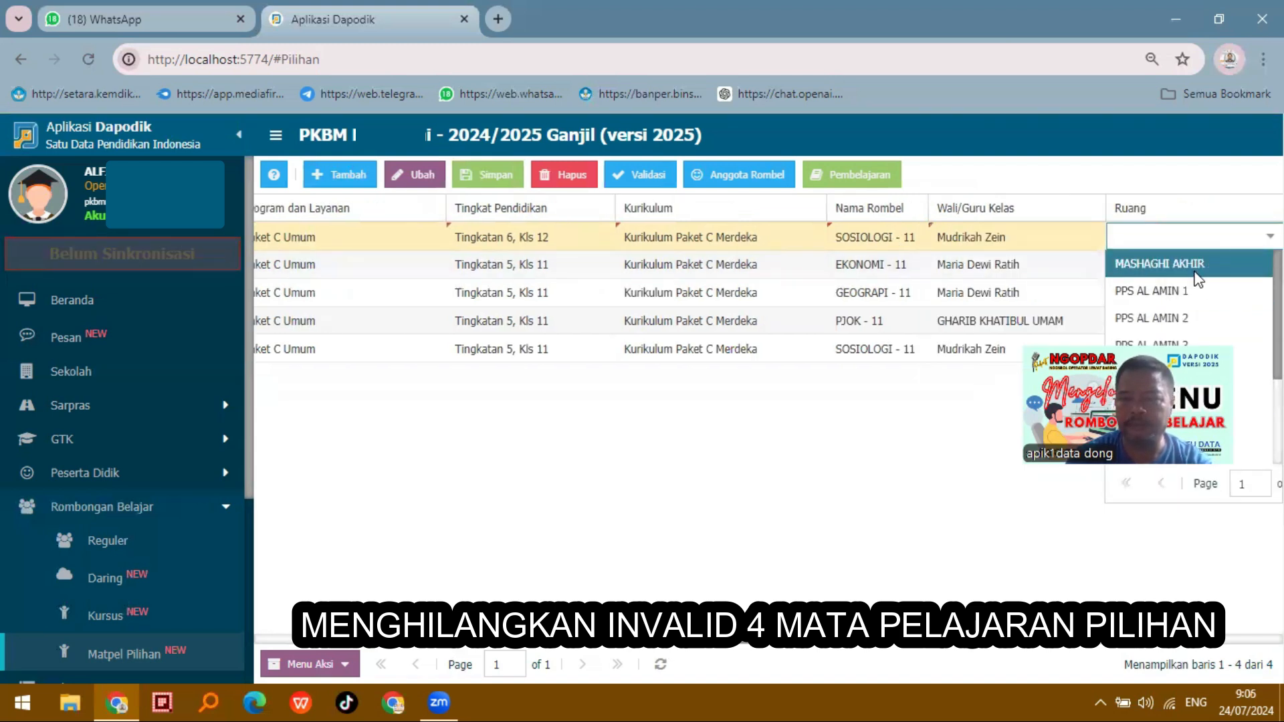
click(1194, 262)
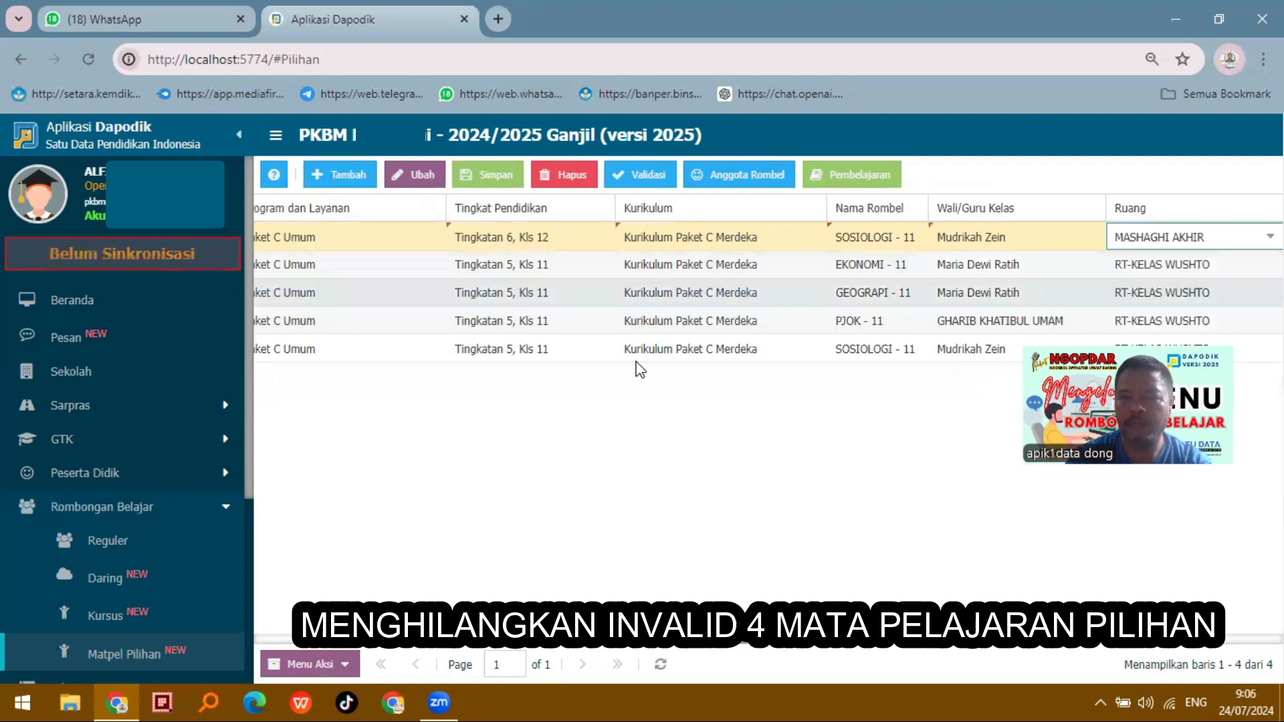
click(478, 167)
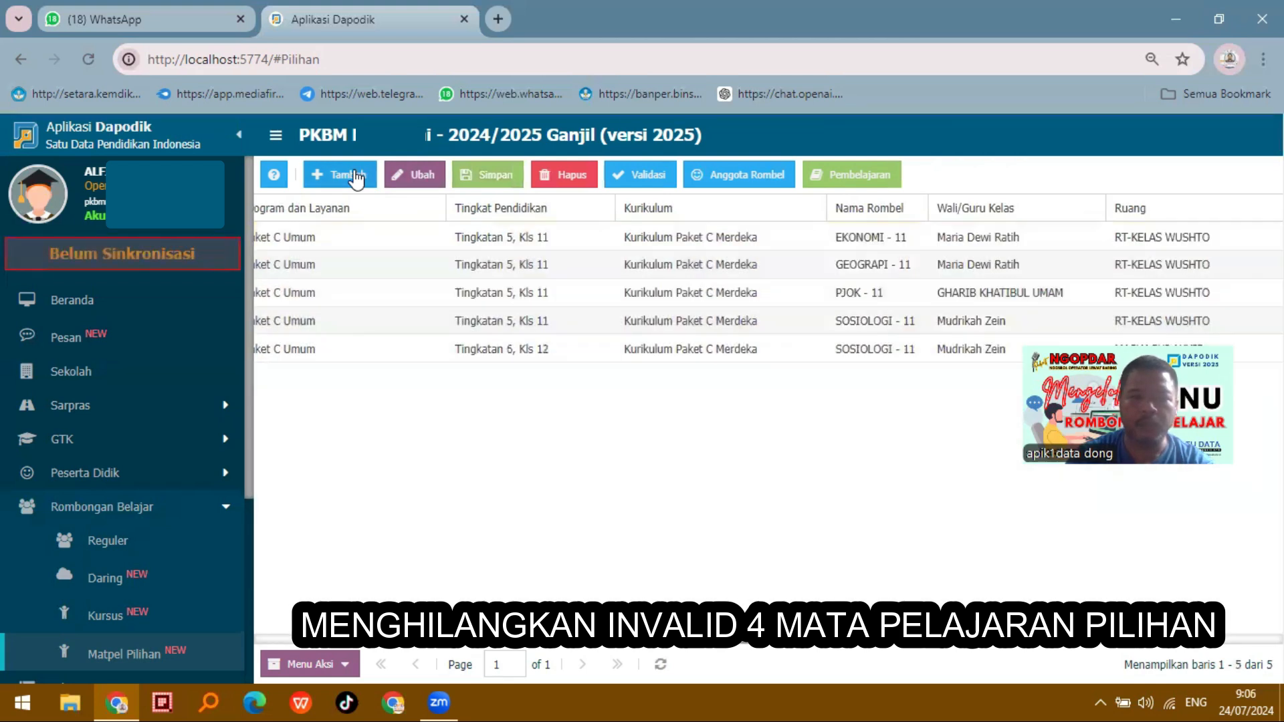
Step: Add a second class 12 elective group with Paket C Umum, Tingkatan 6, Kls 12 and Kurikulum Paket C Merdeka
click(355, 179)
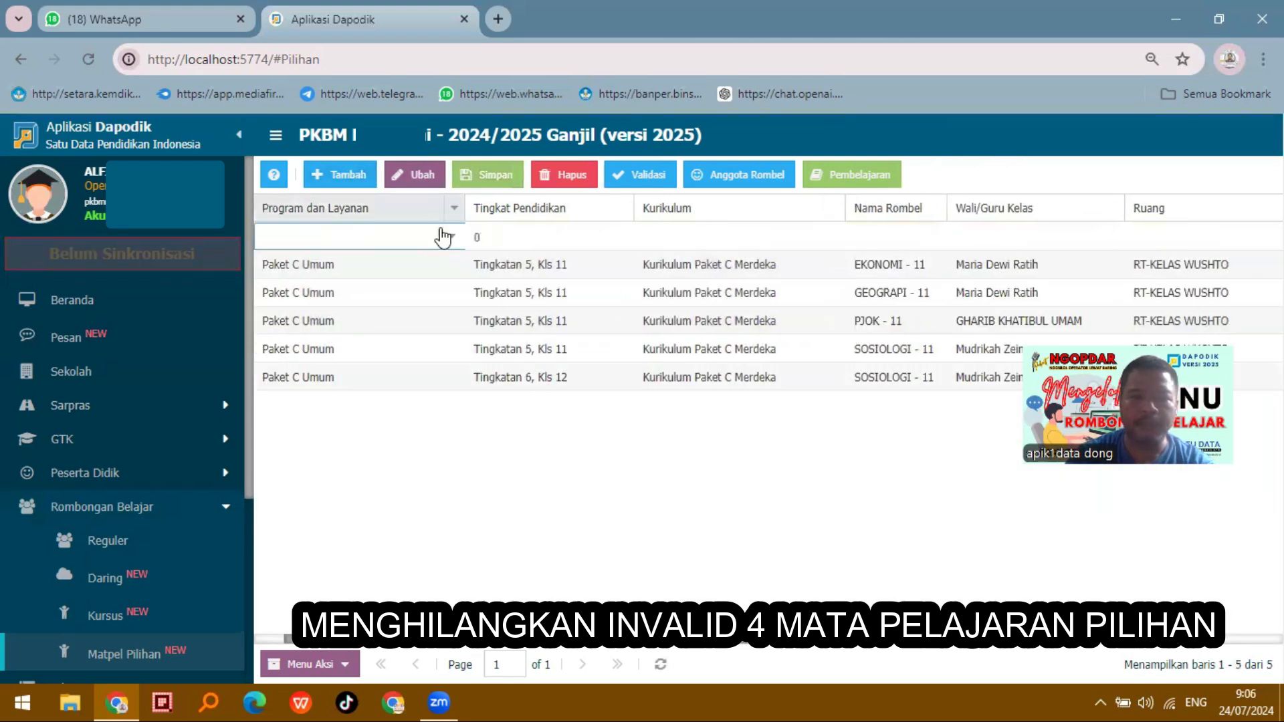
click(446, 235)
click(388, 268)
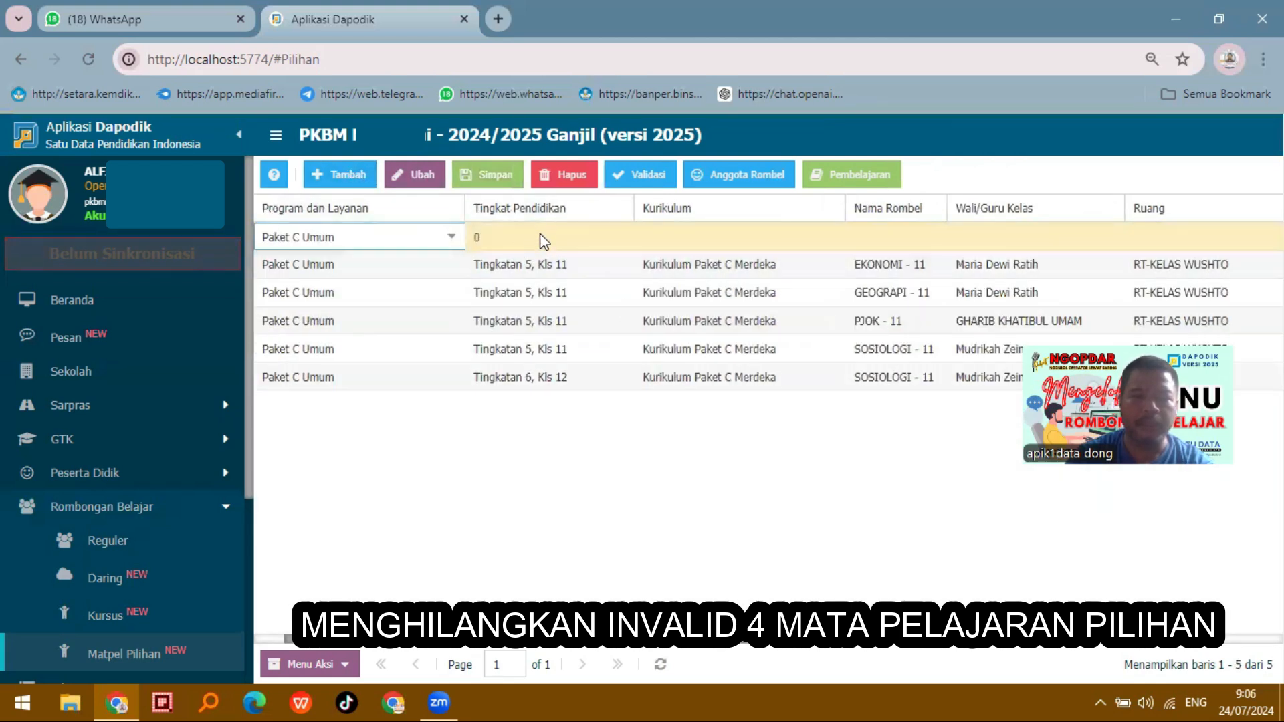
click(539, 244)
click(619, 240)
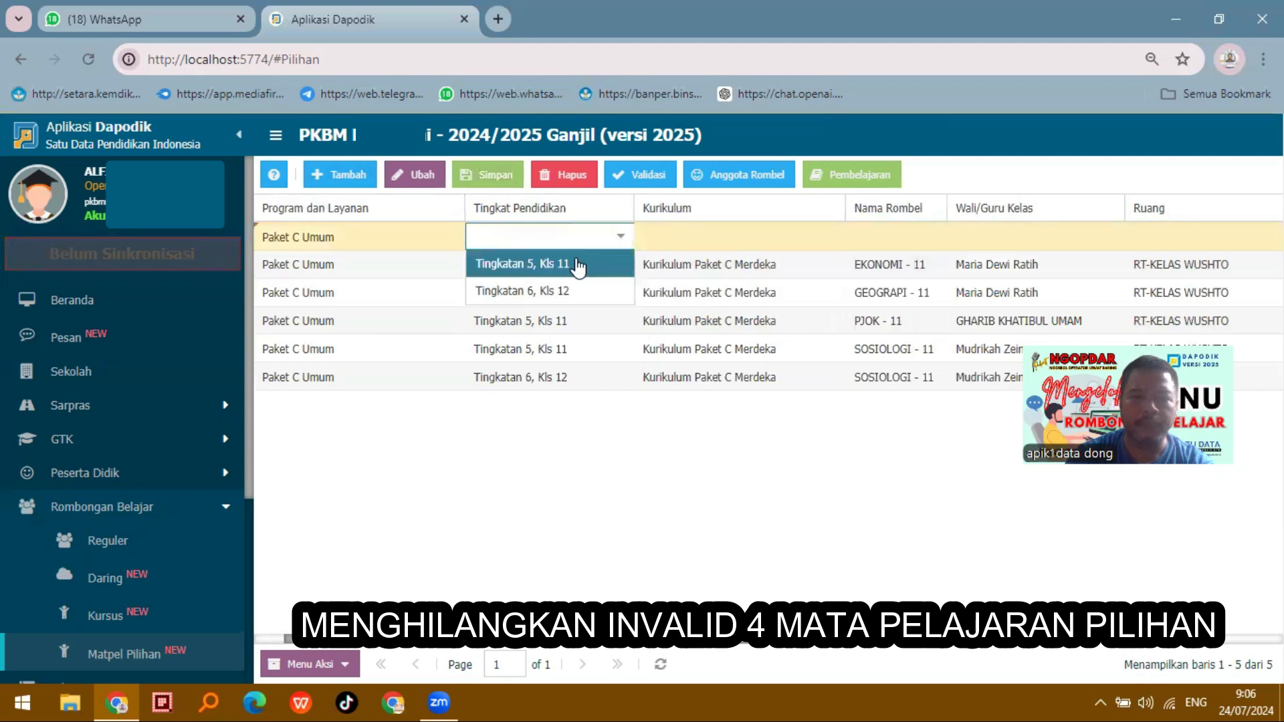
click(556, 291)
click(828, 241)
click(833, 239)
click(742, 264)
Step: Name the second class 12 group GEOGRAPI - 11
click(882, 237)
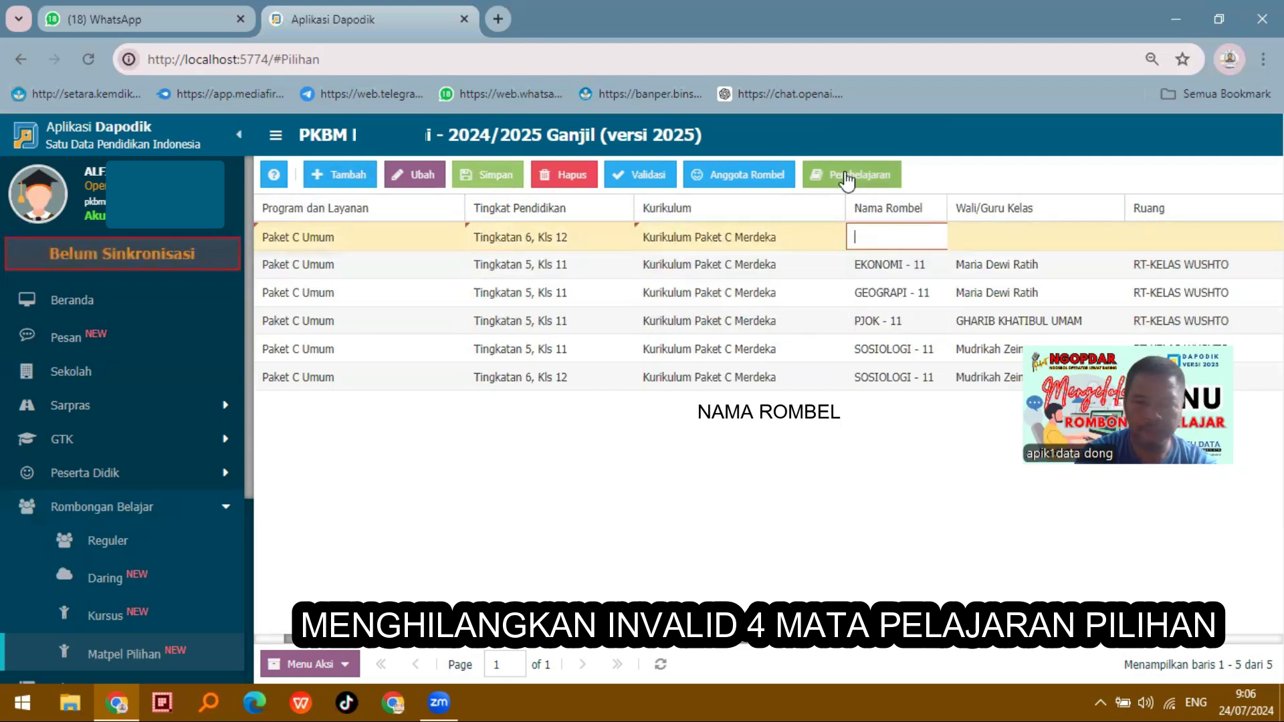
text(GEOGRAPI )
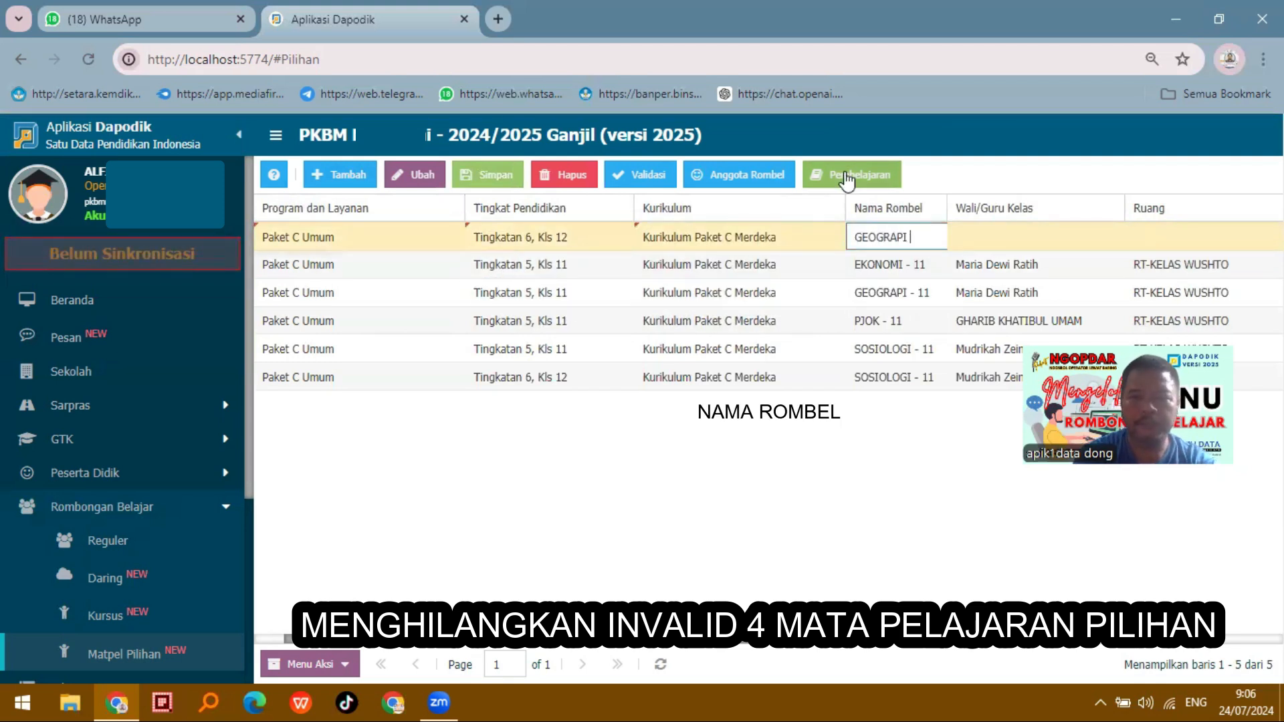
text(- 11)
Step: Assign the class 12 geography group's homeroom teacher and room MASHAGHI AKHIR, and save the group
key(Tab)
text(MA)
click(485, 178)
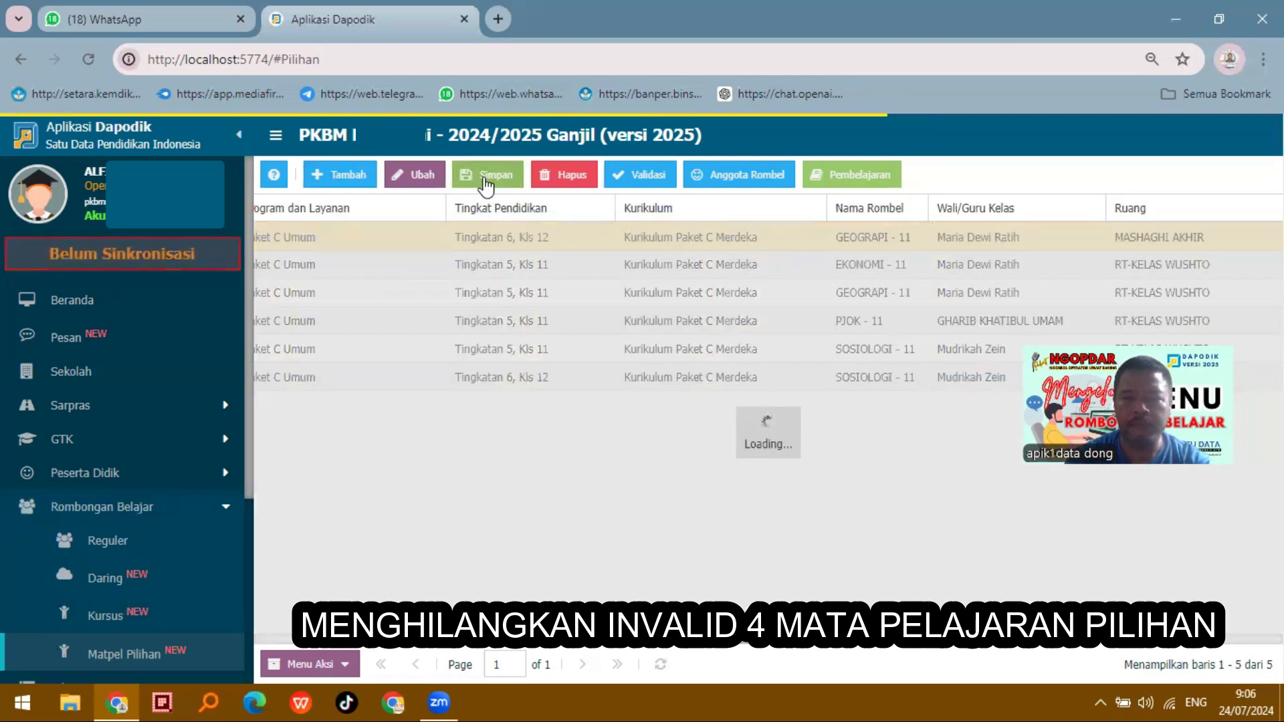
Step: Add a third class 12 elective group with Paket C Umum, Tingkatan 6, Kls 12 and Kurikulum Paket C Merdeka
click(349, 178)
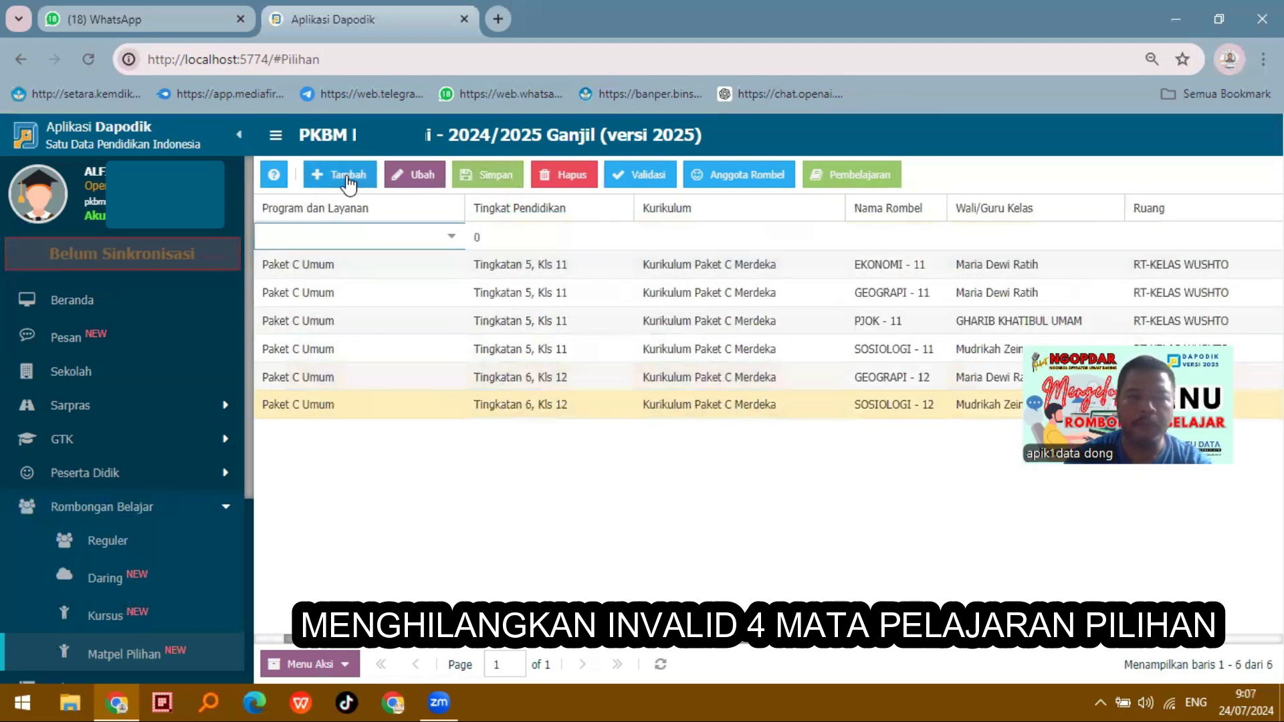
click(450, 245)
click(438, 264)
click(615, 245)
click(615, 244)
click(575, 300)
click(828, 240)
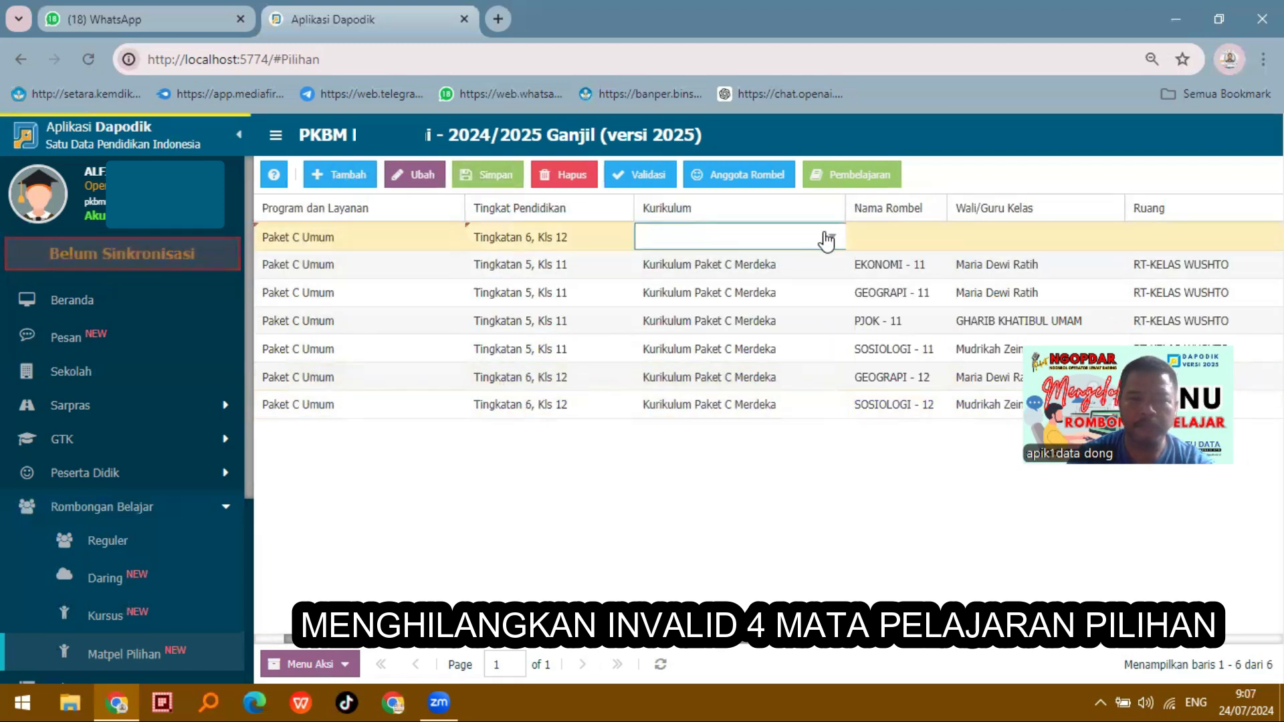
click(828, 240)
click(802, 264)
Step: Name the third class 12 group EKONOMI - 12 and assign its homeroom teacher
click(925, 230)
text(EKONOMI - 12)
click(1015, 231)
text(maria)
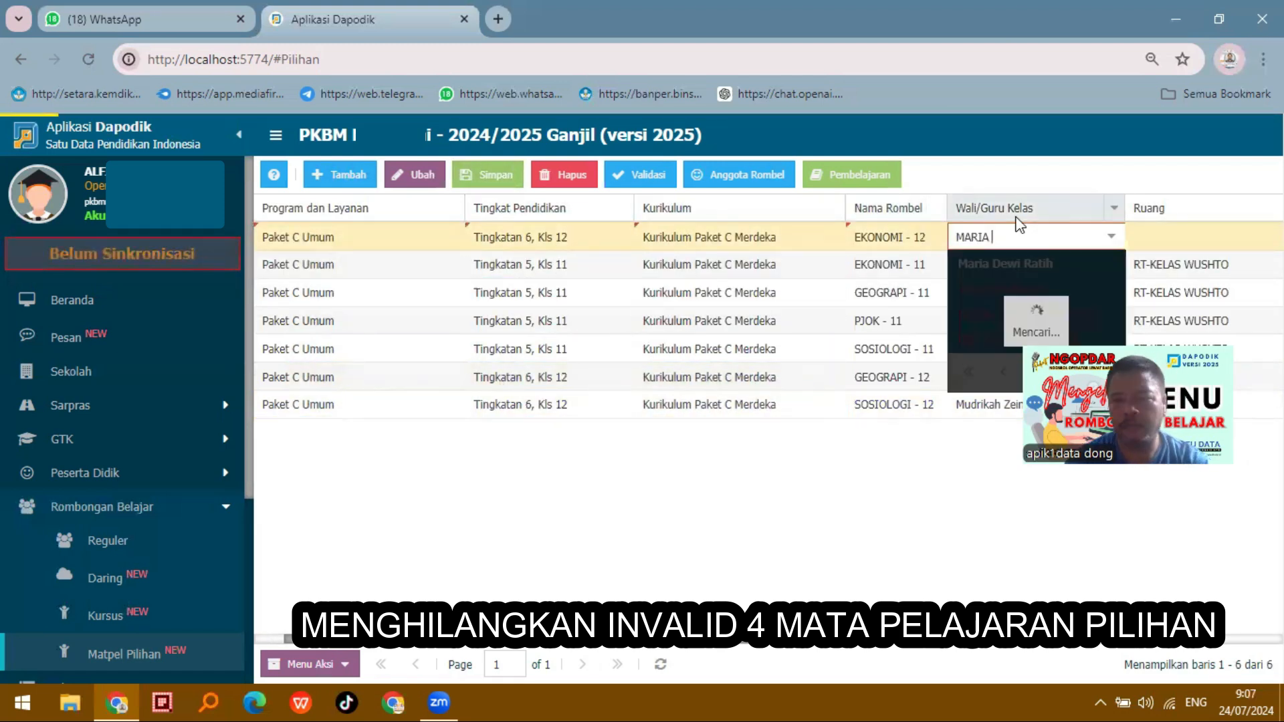
click(1007, 263)
Step: Set the EKONOMI - 12 group's room to MASHAGHI AKHIR and save the group
click(1180, 238)
click(1170, 264)
click(504, 174)
Step: Add a fourth class 12 elective group with Paket C Umum, Tingkatan 6, Kls 12 and Kurikulum Paket C Merdeka
click(341, 180)
click(451, 238)
click(428, 264)
click(579, 238)
click(575, 300)
click(836, 240)
click(802, 264)
Step: Name the fourth class 12 group PJOK - 12
click(911, 238)
text(PJOK - 12)
click(1097, 240)
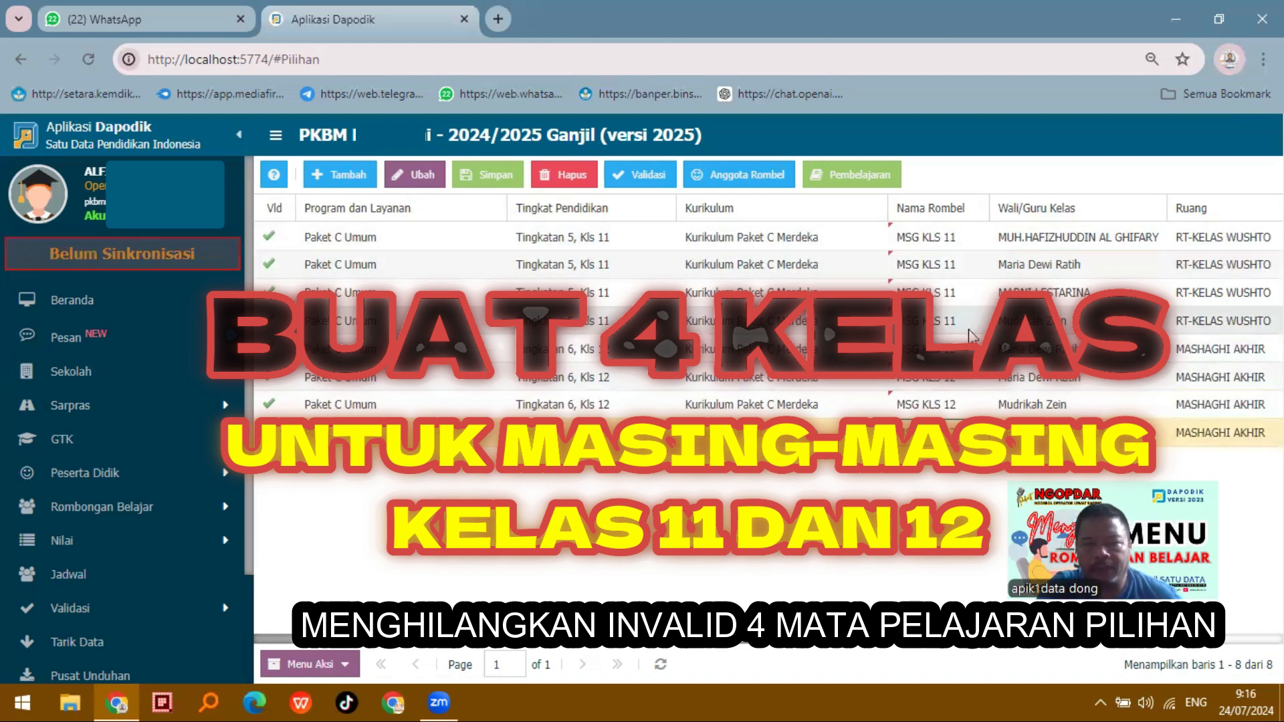
Step: Replace the homeroom teacher of all four MSG KLS 11 groups with one and the same teacher, and save the changes
click(1066, 246)
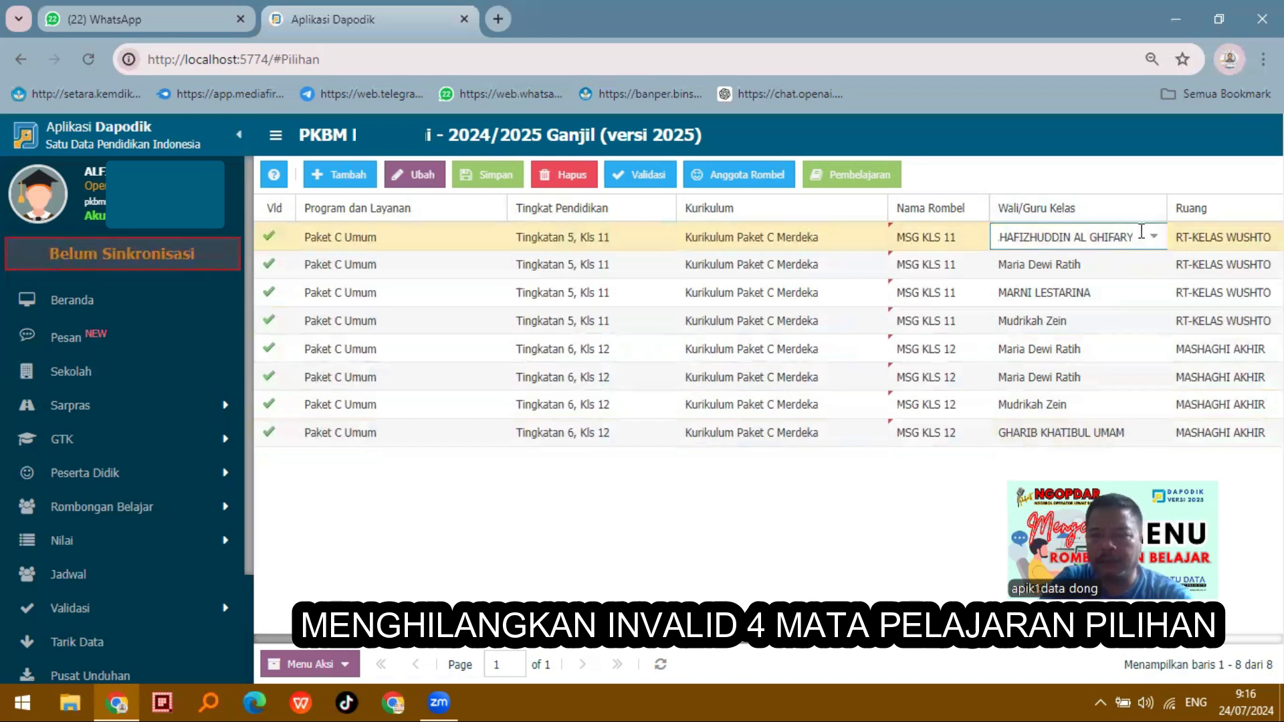
key(ctrl+a)
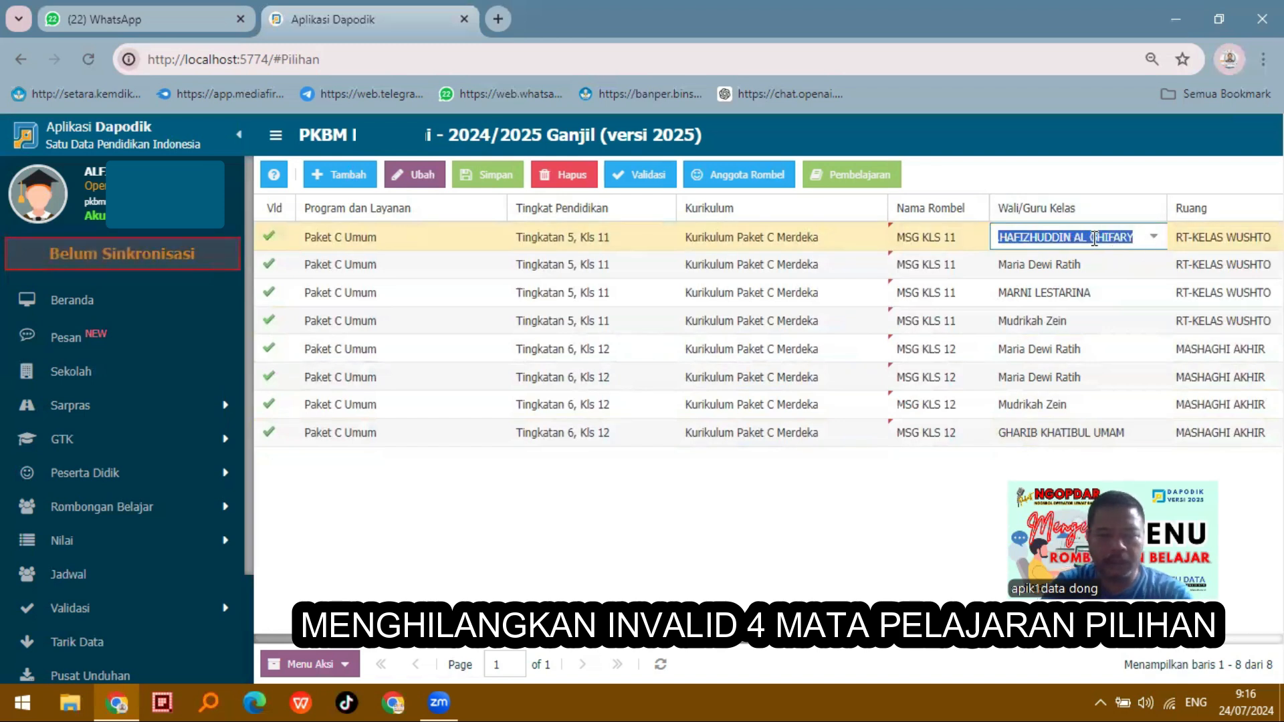
text(suharti)
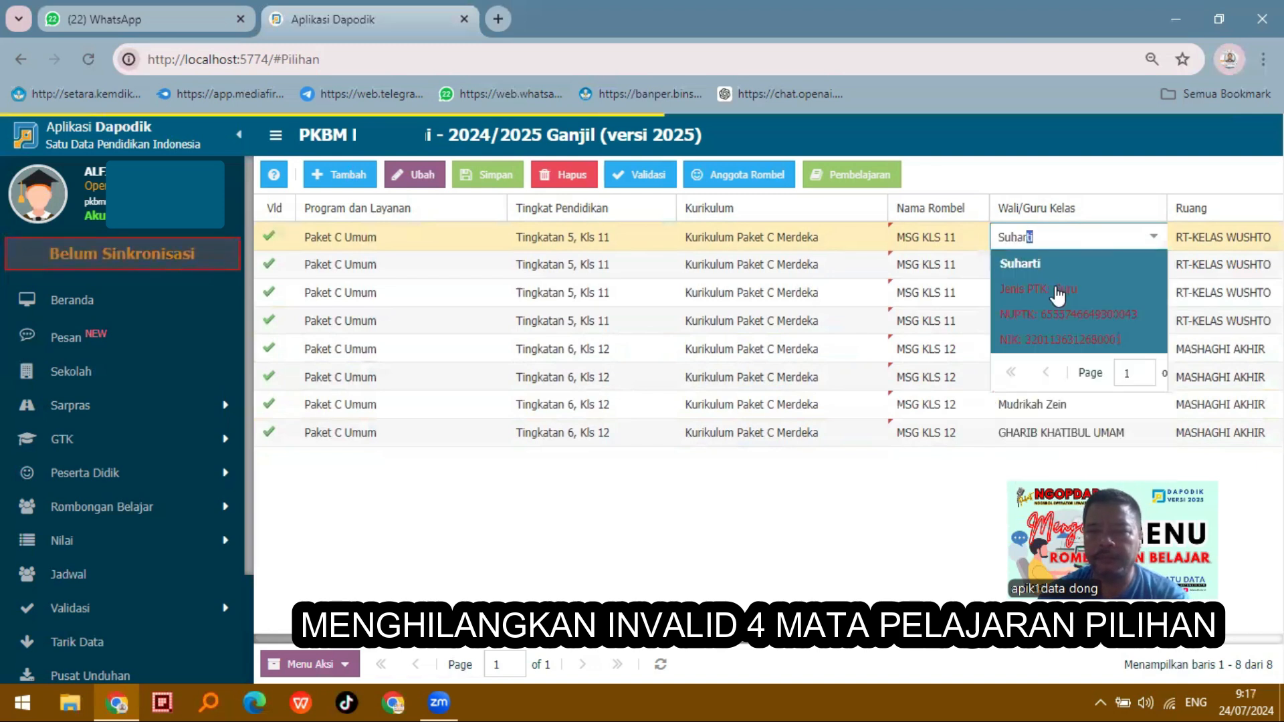
click(1094, 265)
key(ctrl+a)
text(suhar)
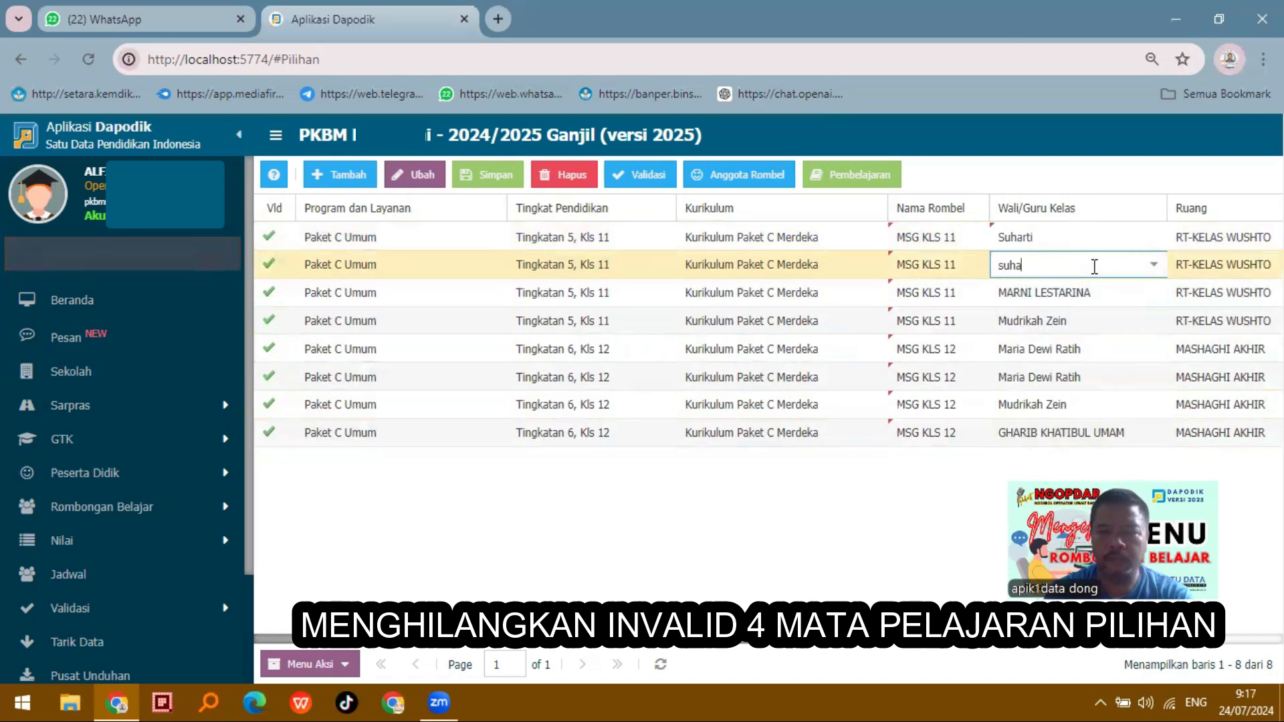
click(1056, 299)
key(ctrl+a)
text(suhar)
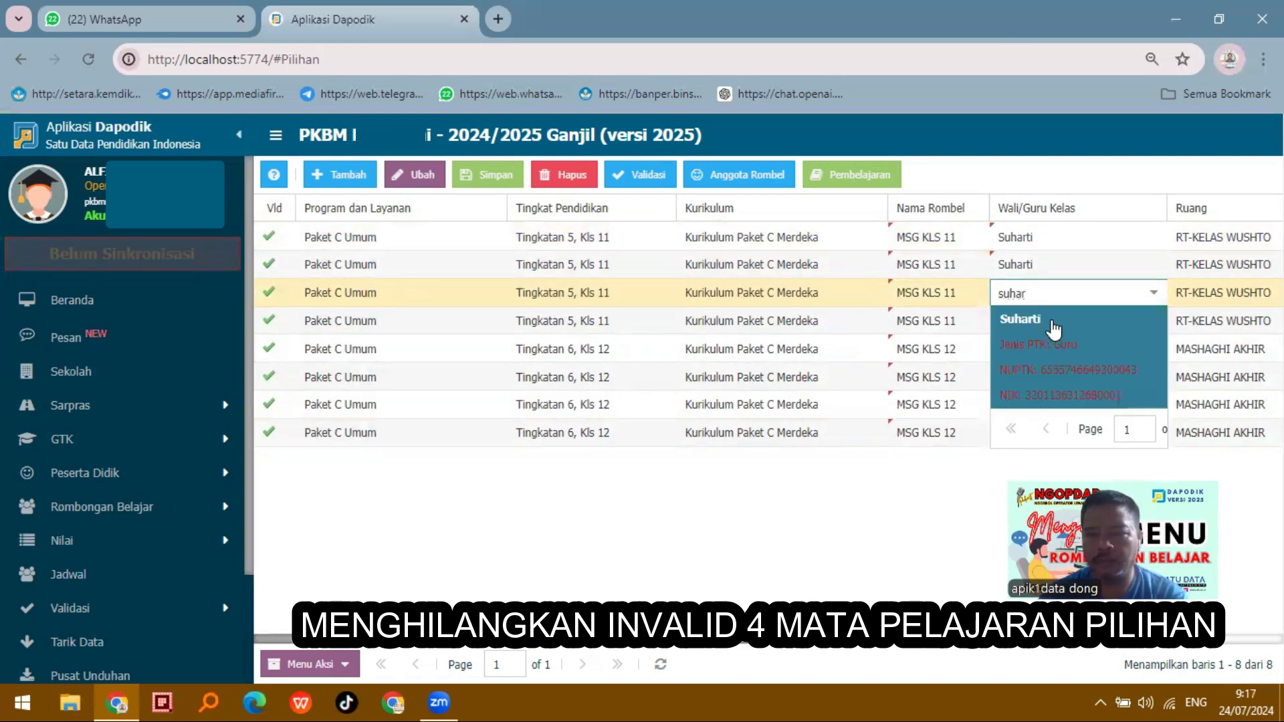
click(1059, 321)
key(ctrl+a)
text(suhar)
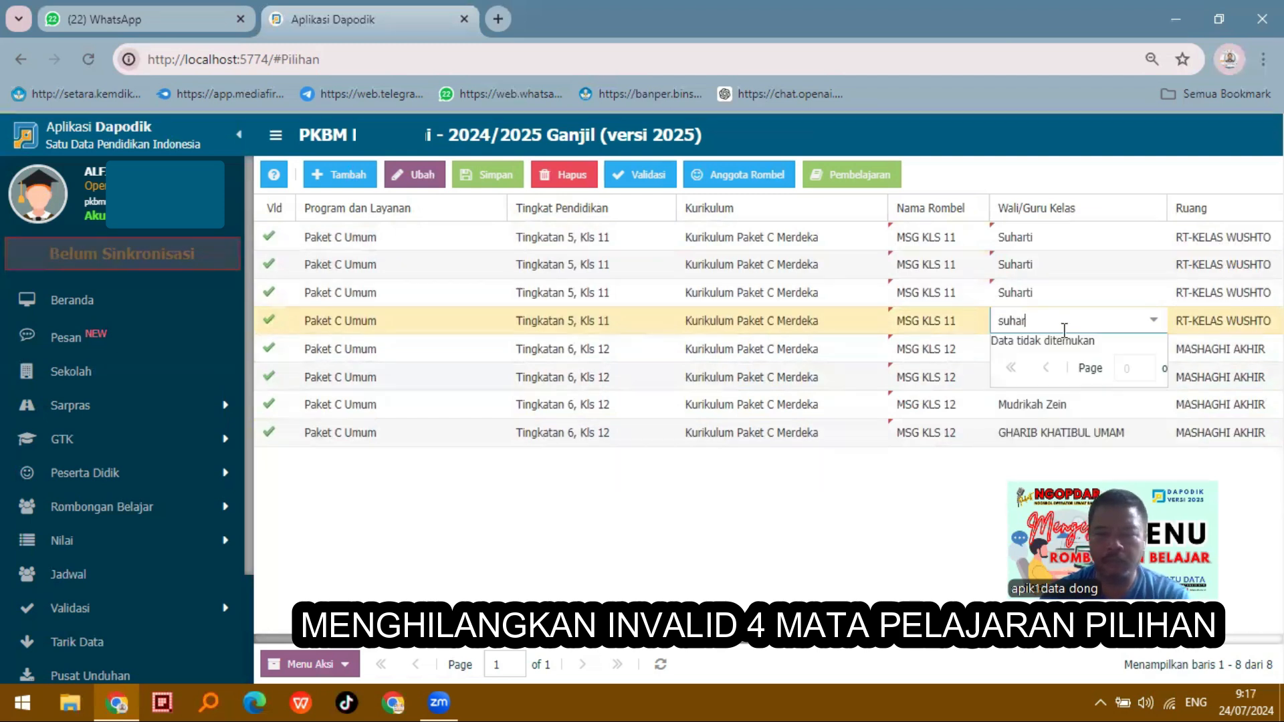
click(1040, 376)
click(499, 184)
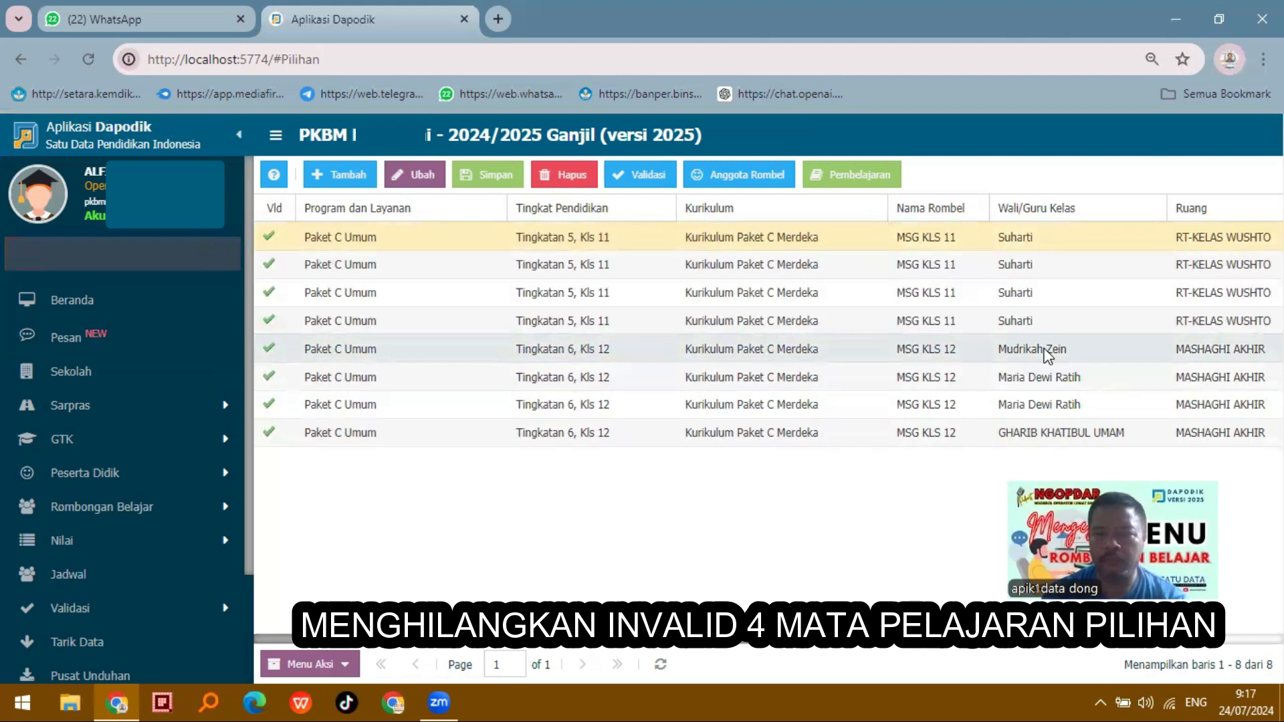
Step: Replace the homeroom teacher of the first MSG KLS 12 group with another teacher
click(1045, 349)
triple_click(1059, 347)
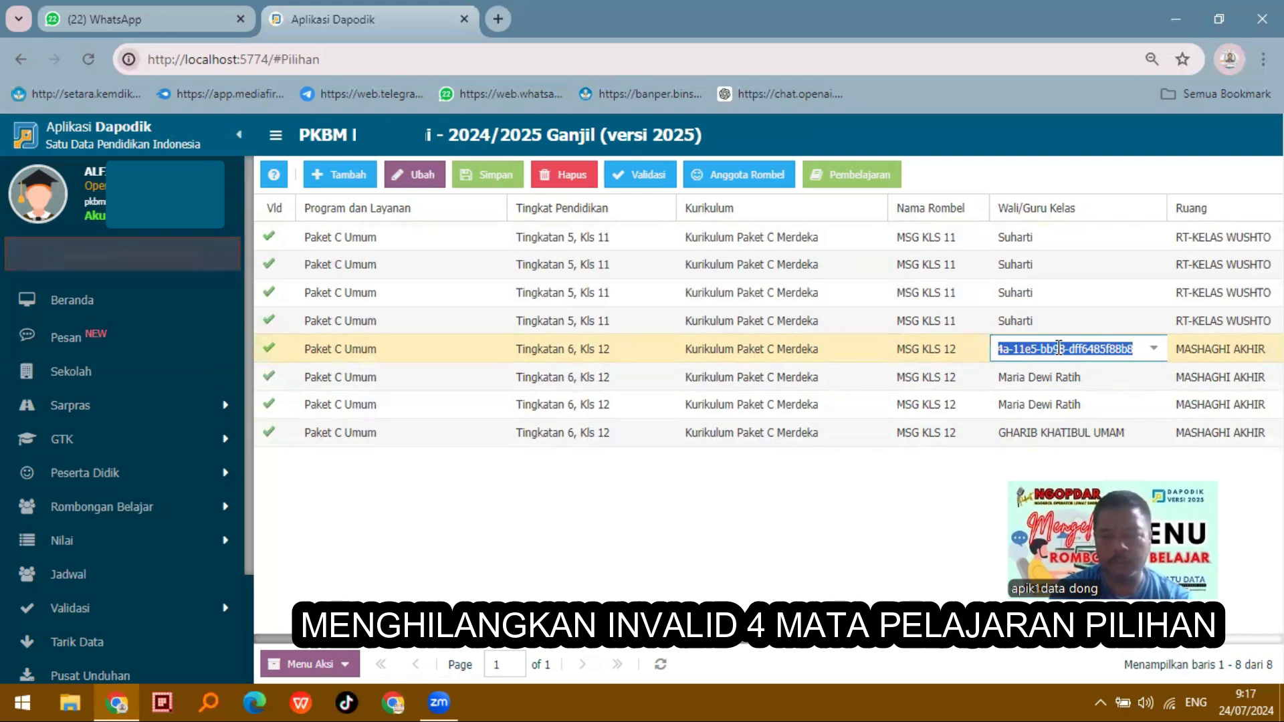
text(ghari)
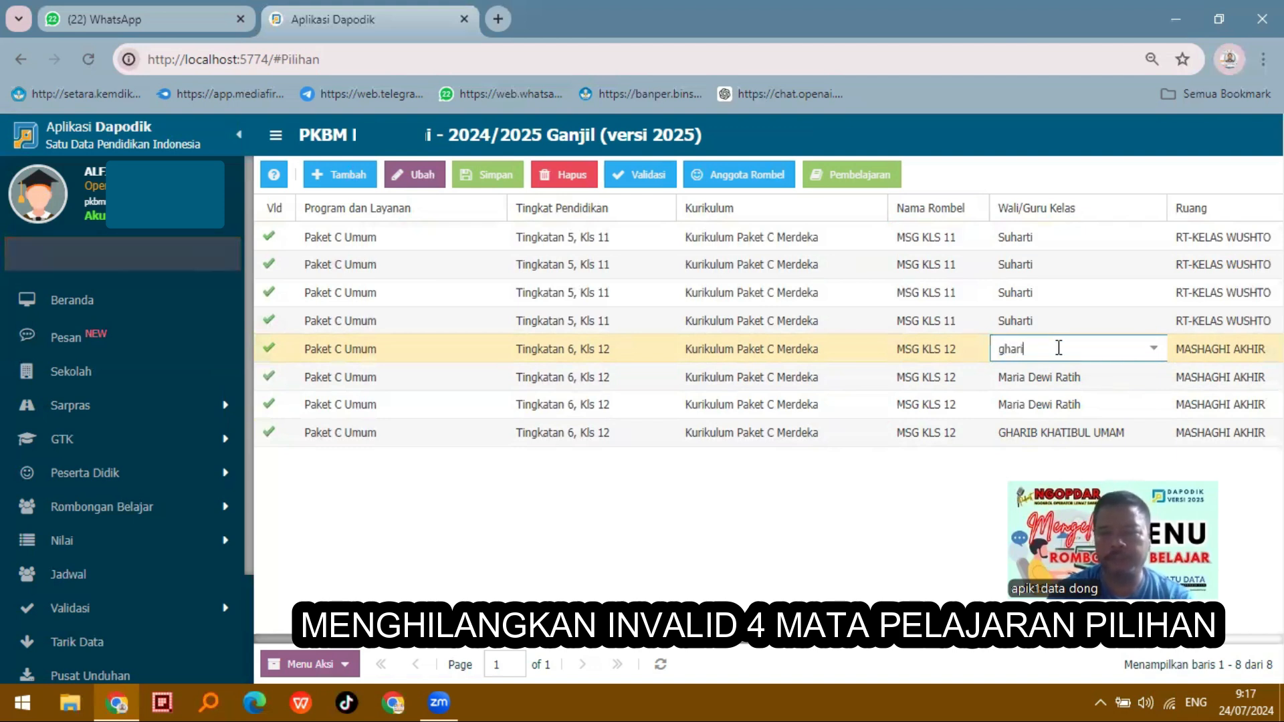
click(1038, 401)
triple_click(1058, 349)
text(maria l)
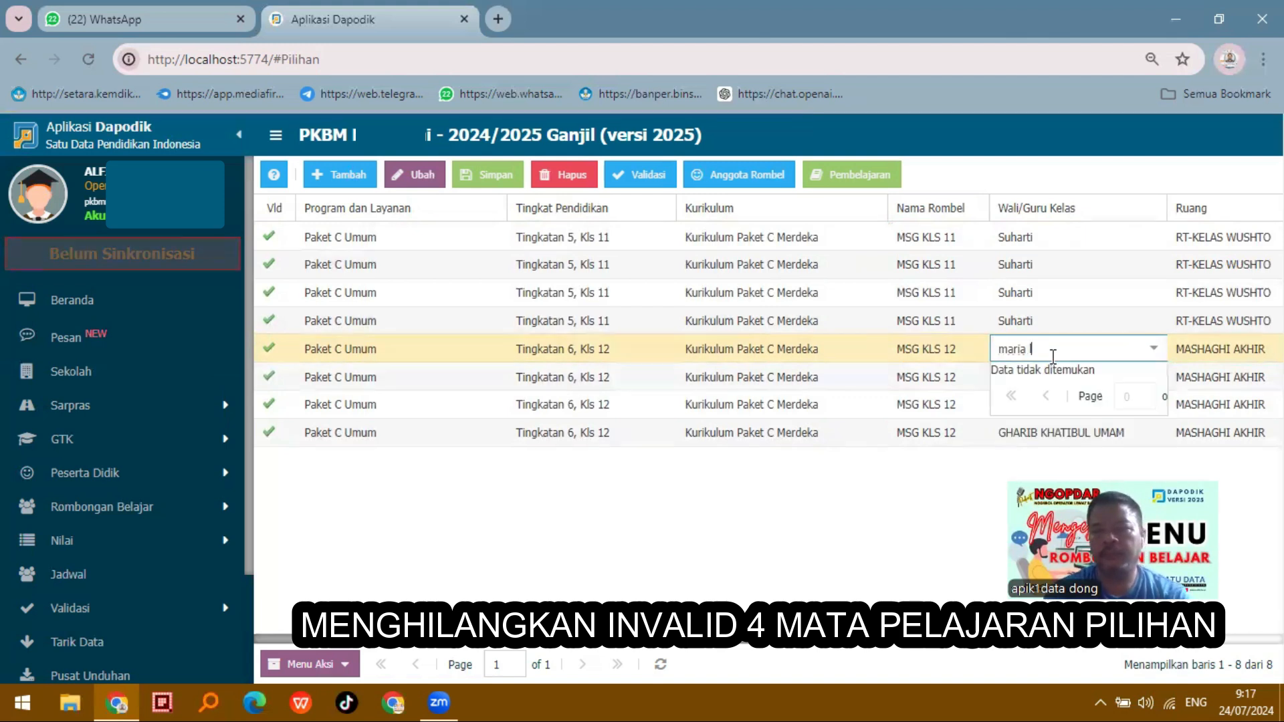
key(BackSpace)
key(BackSpace)
key(BackSpace)
key(BackSpace)
text(ni)
click(1061, 395)
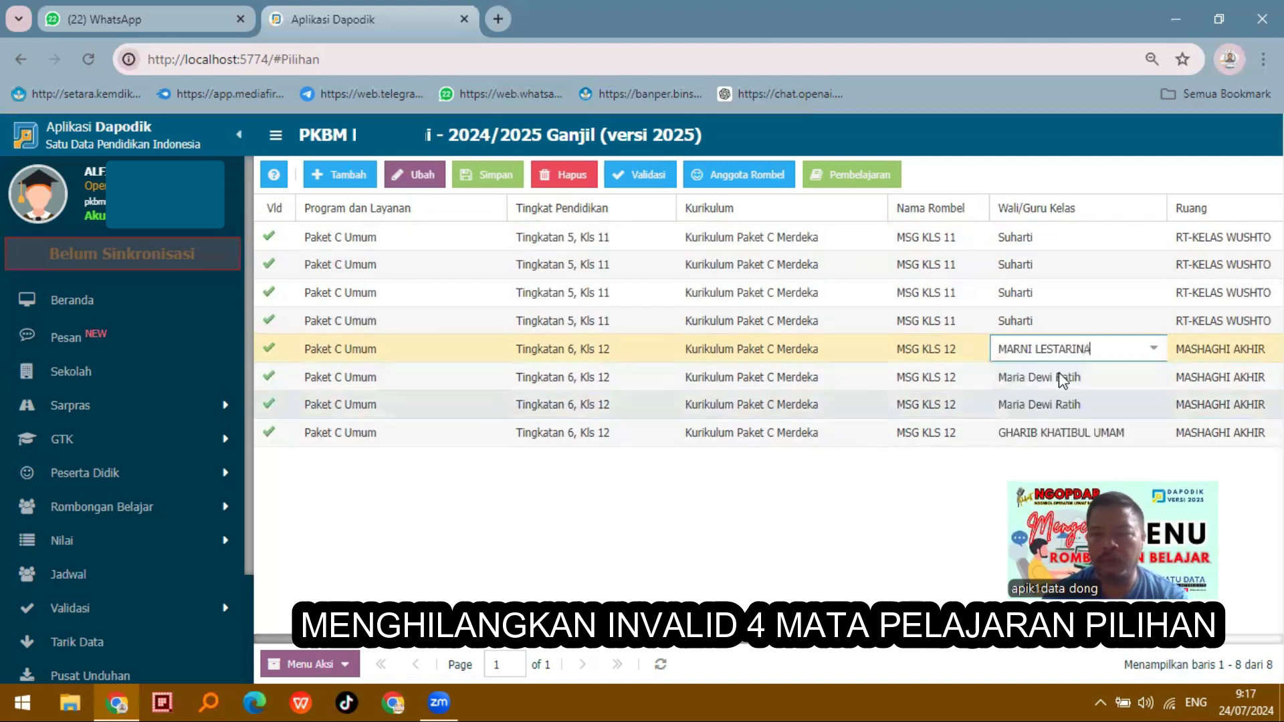
Step: Assign that same homeroom teacher to the other three MSG KLS 12 groups and save the changes
click(1063, 378)
text(marn)
click(1046, 405)
click(1048, 404)
text(marni)
click(1047, 431)
click(1060, 433)
text(marni)
click(1055, 459)
click(809, 492)
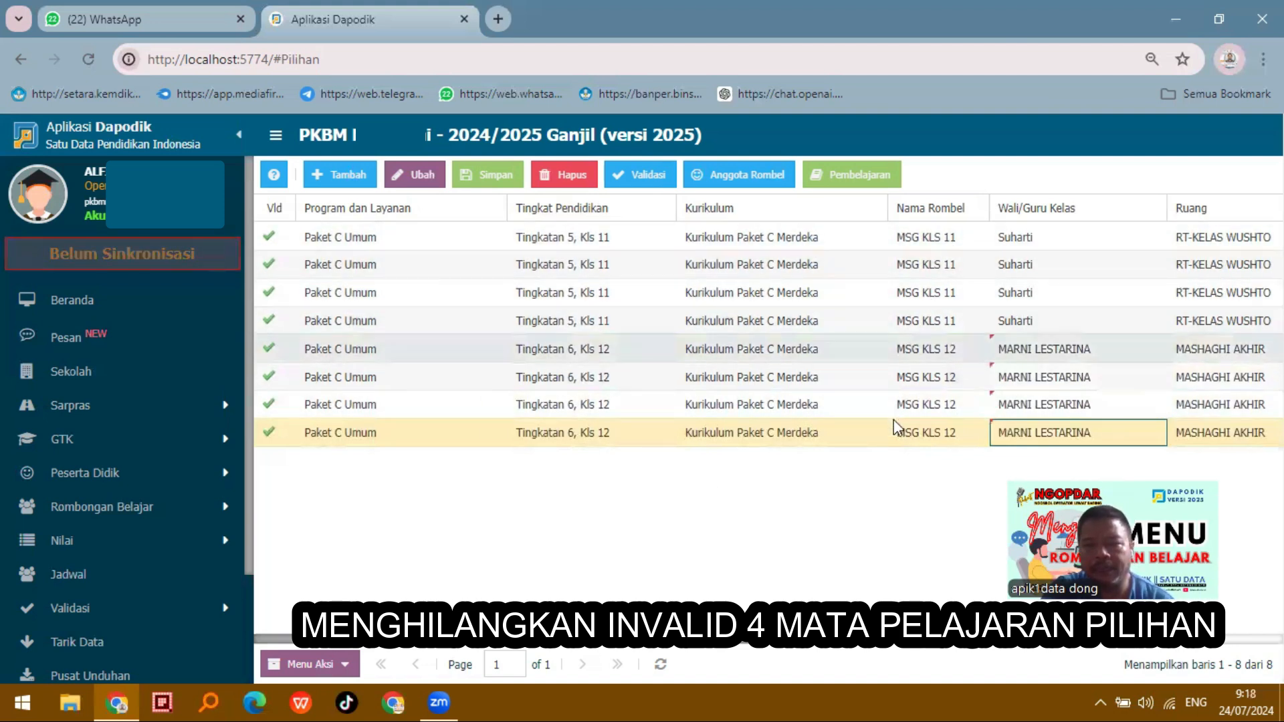
click(479, 176)
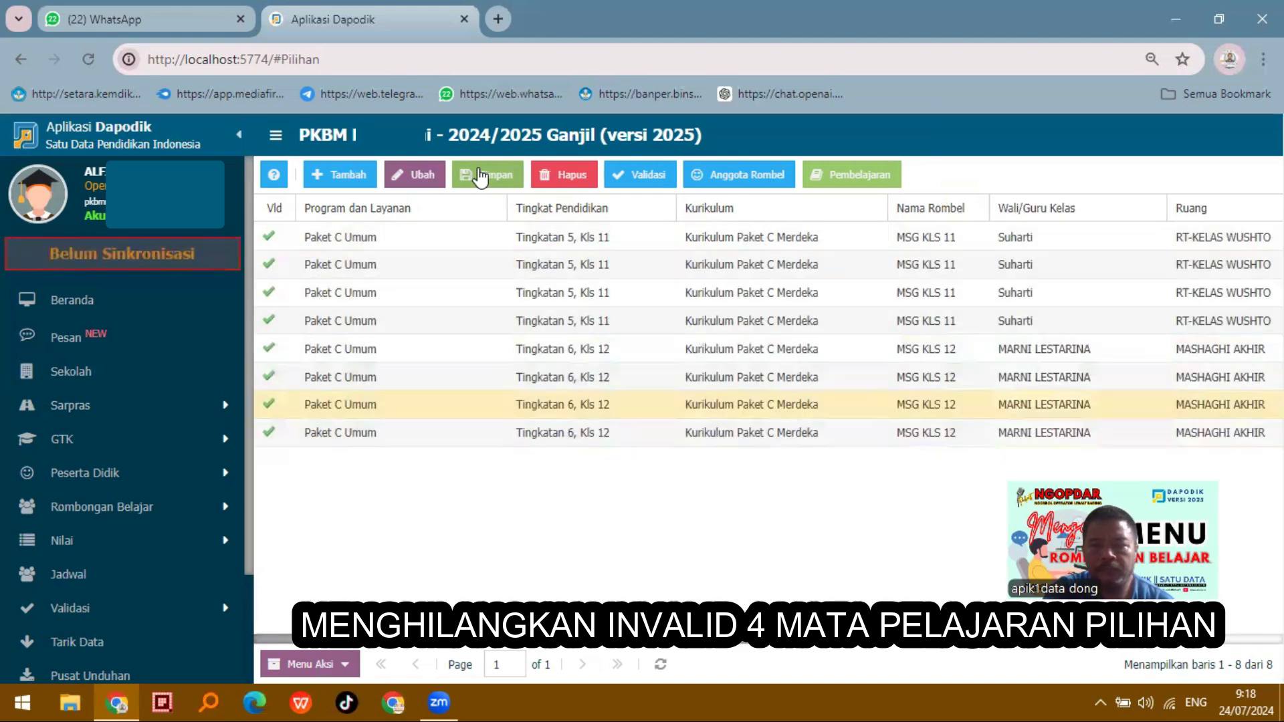
Step: Open the EKONOMI - 11 group's lessons and start a new lesson with the allocation 11 - Mata Pelajaran Pilihan
click(562, 292)
click(851, 174)
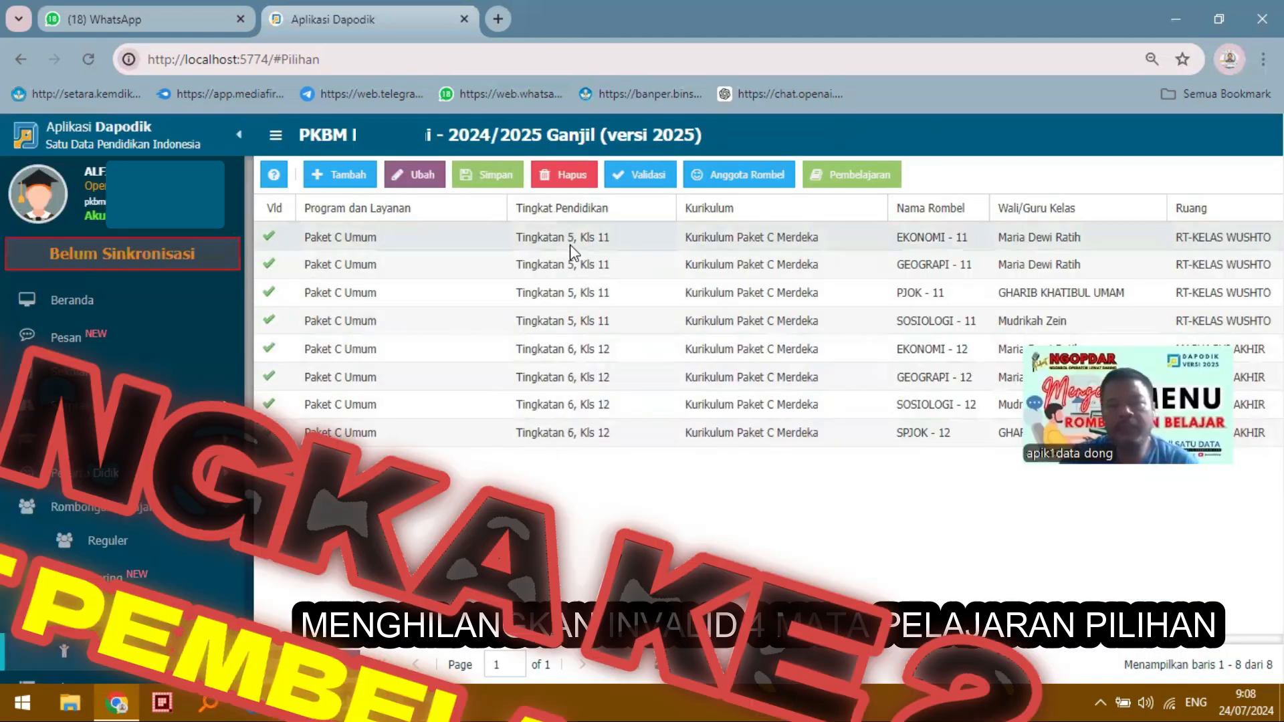
click(570, 244)
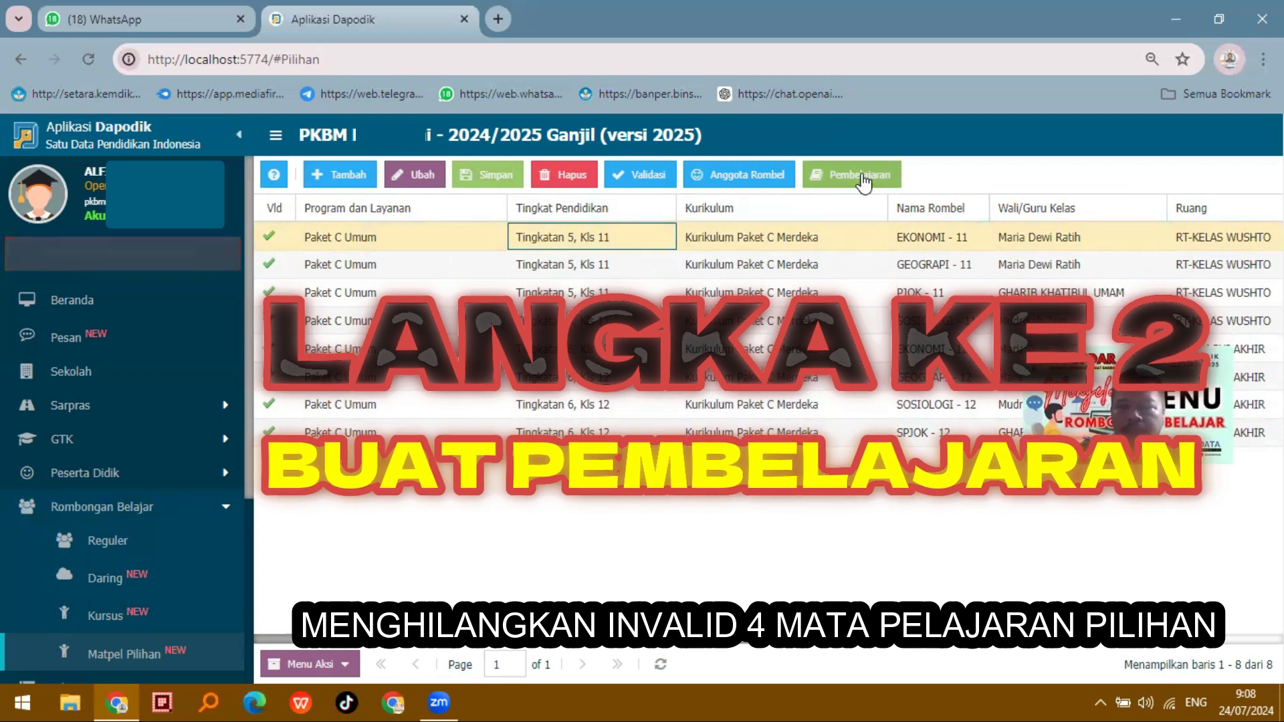
click(862, 179)
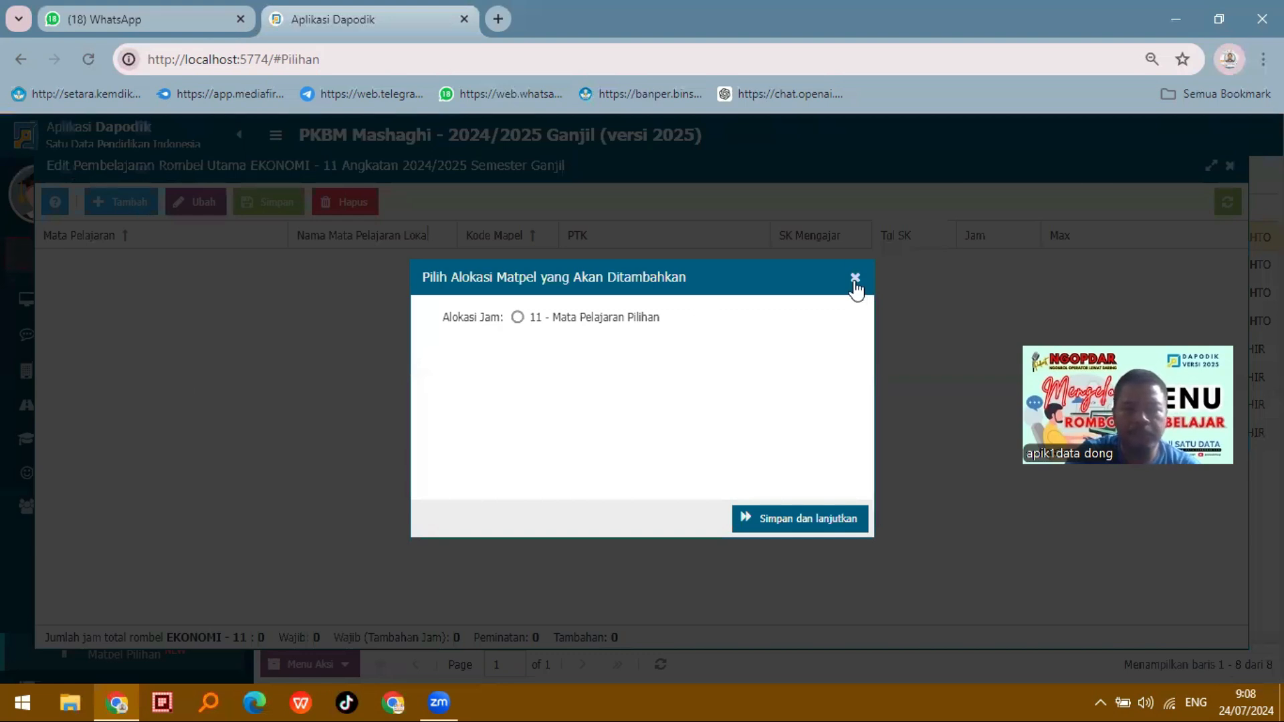
key(Escape)
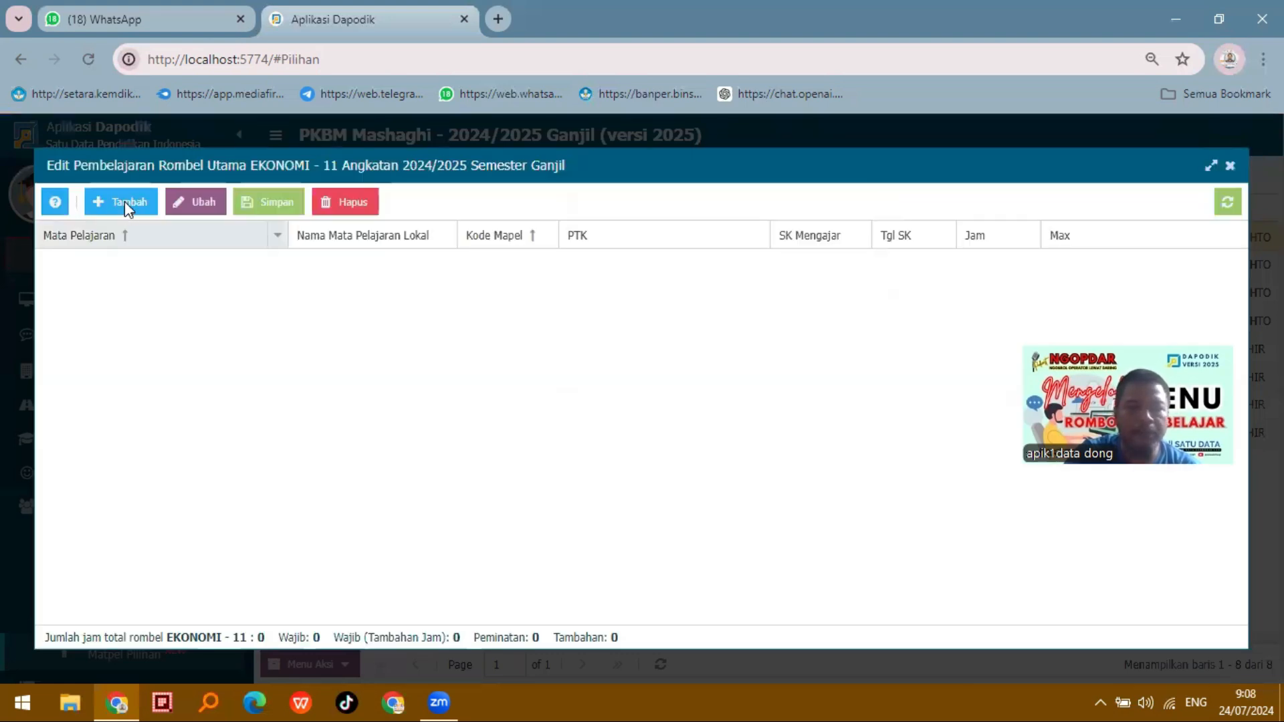
click(122, 202)
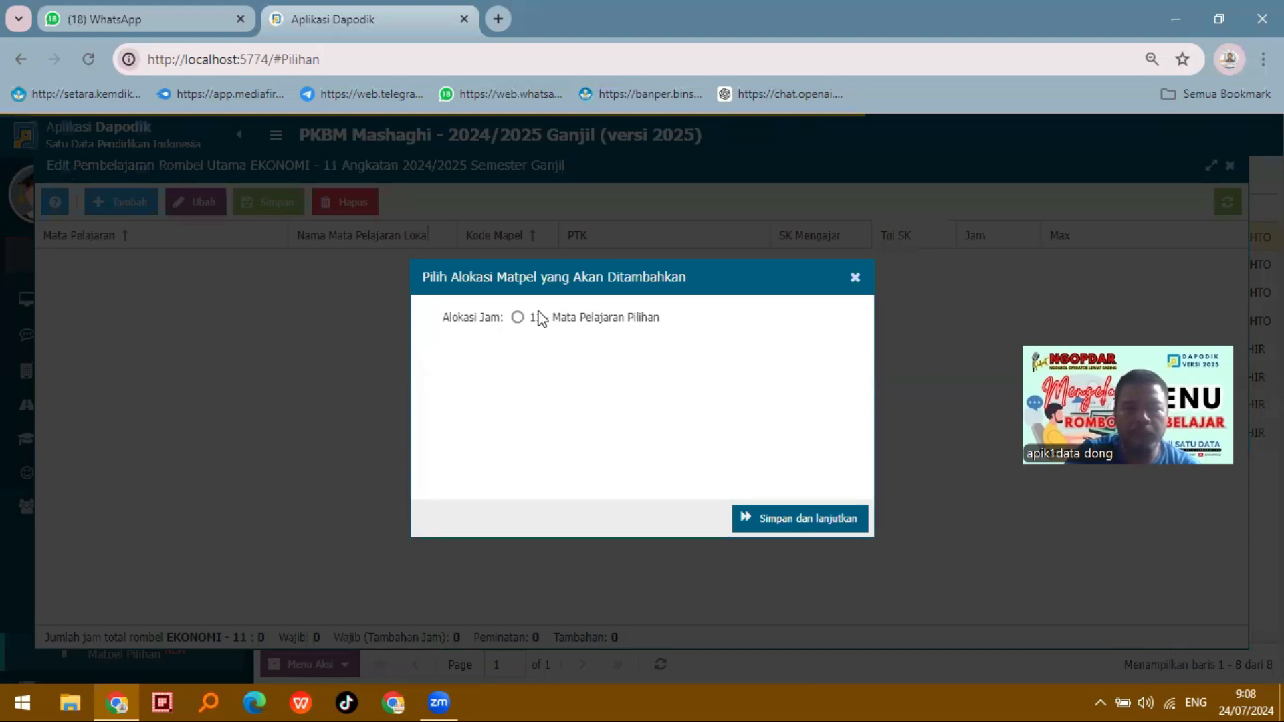
click(825, 521)
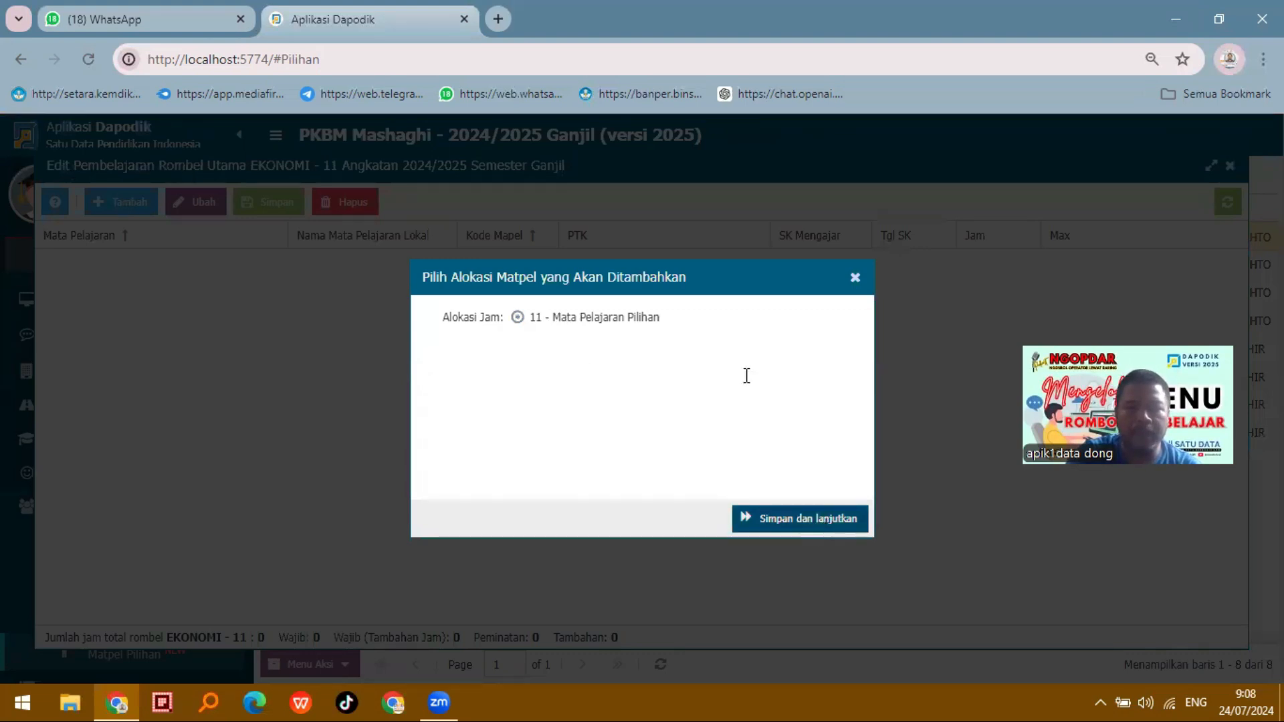
Step: Choose 401250100 - Ekonomi as the subject, enter teaching decree number 20/SK-TTRMSG/VI/2024 and copy that number
click(878, 265)
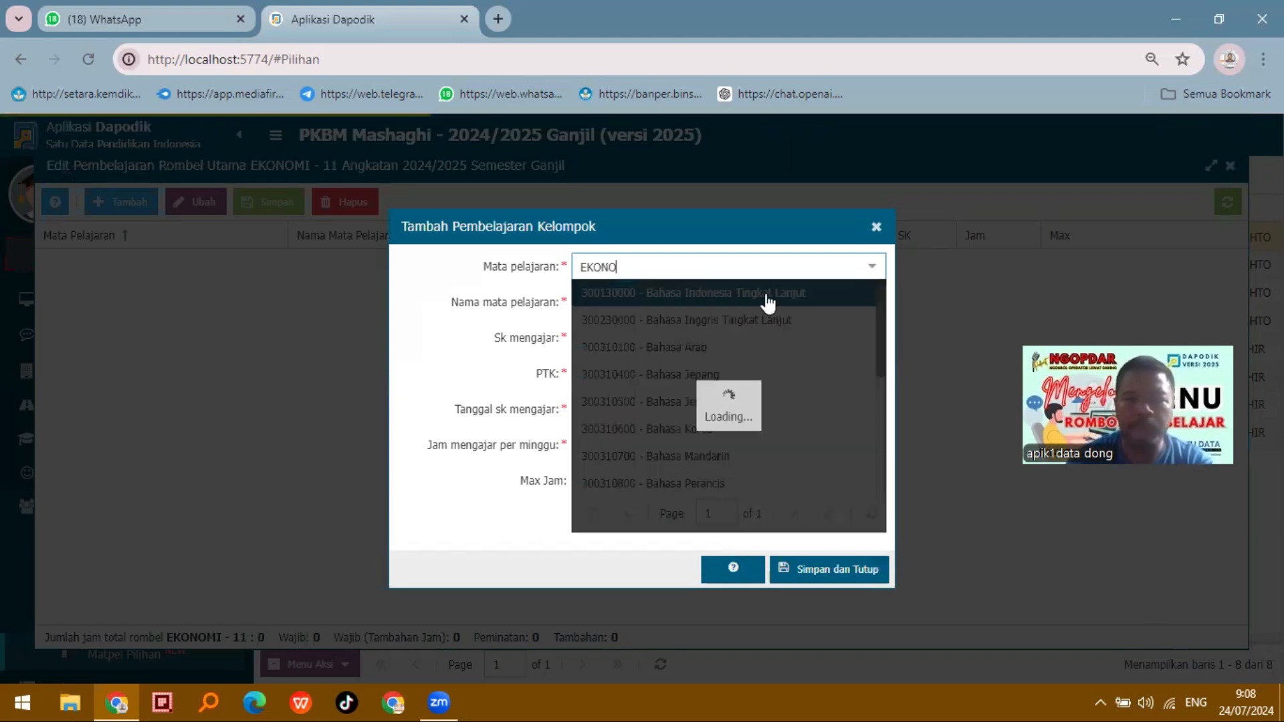
key(Return)
click(694, 338)
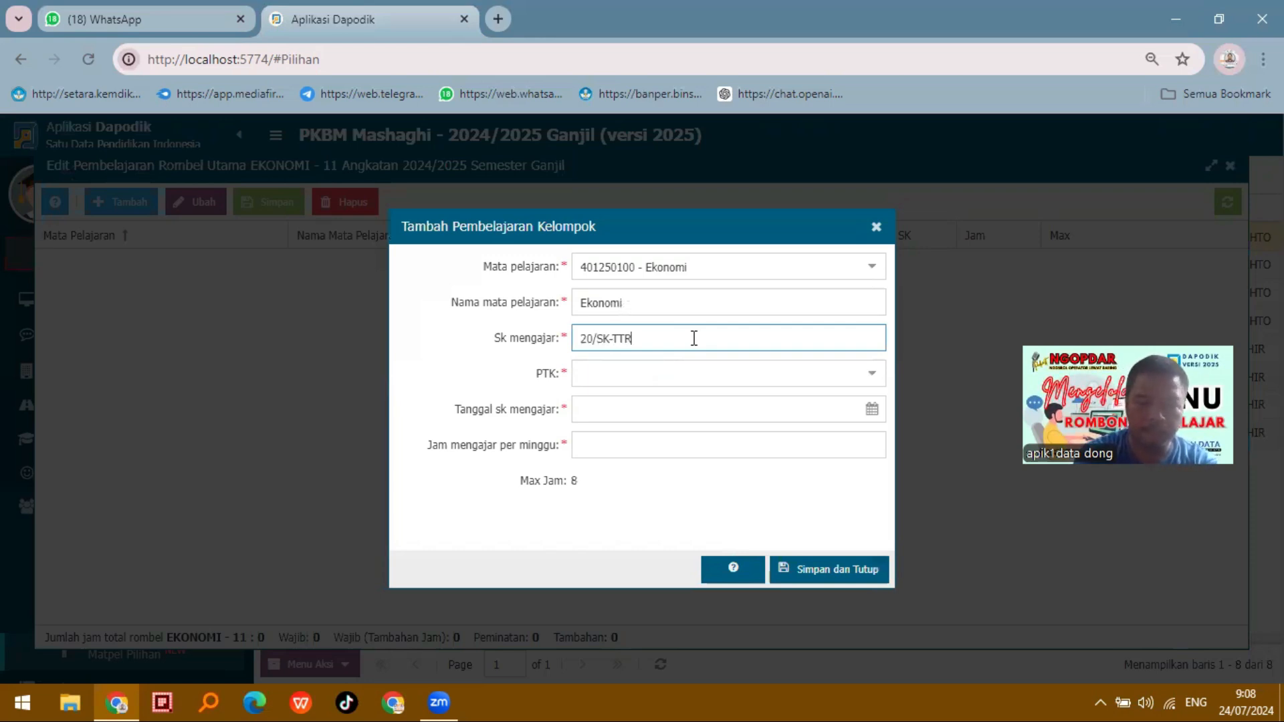
key(ctrl+a)
key(ctrl+c)
Step: Select the EKONOMI - 11 homeroom teacher as the lesson's PTK and set the teaching decree date to 17/06/2024
click(708, 370)
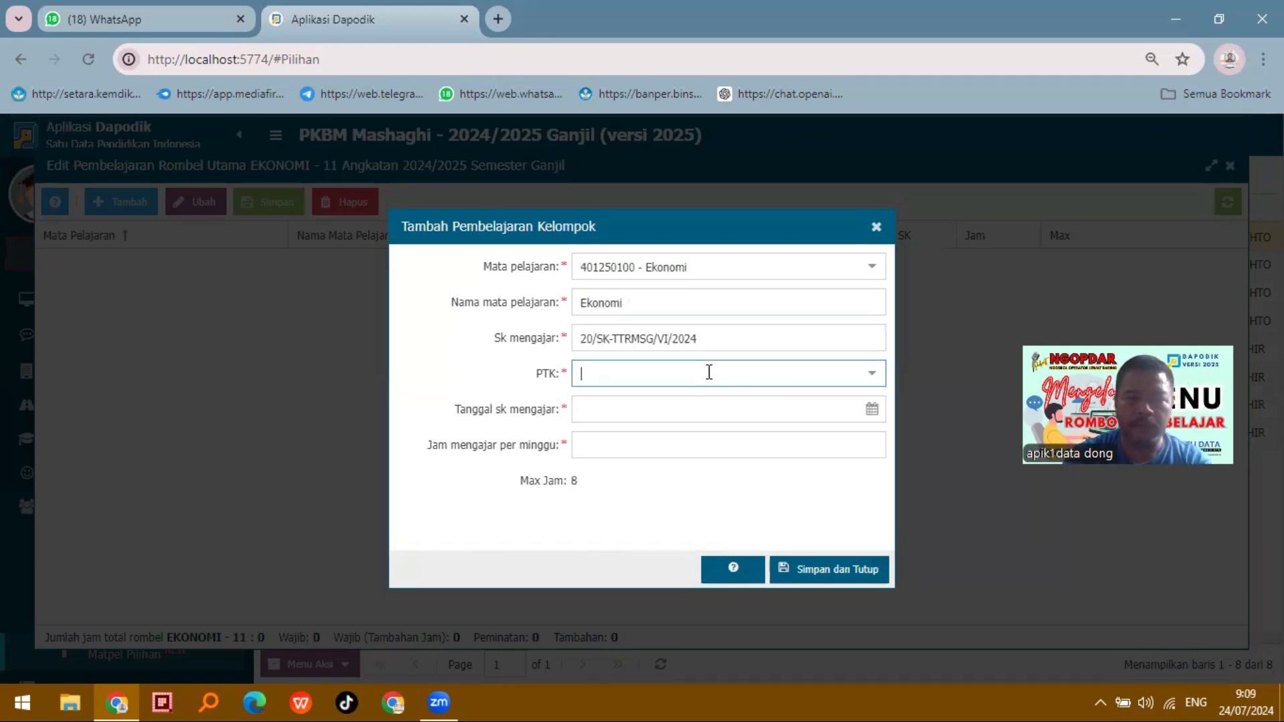
click(873, 375)
text(MARIA)
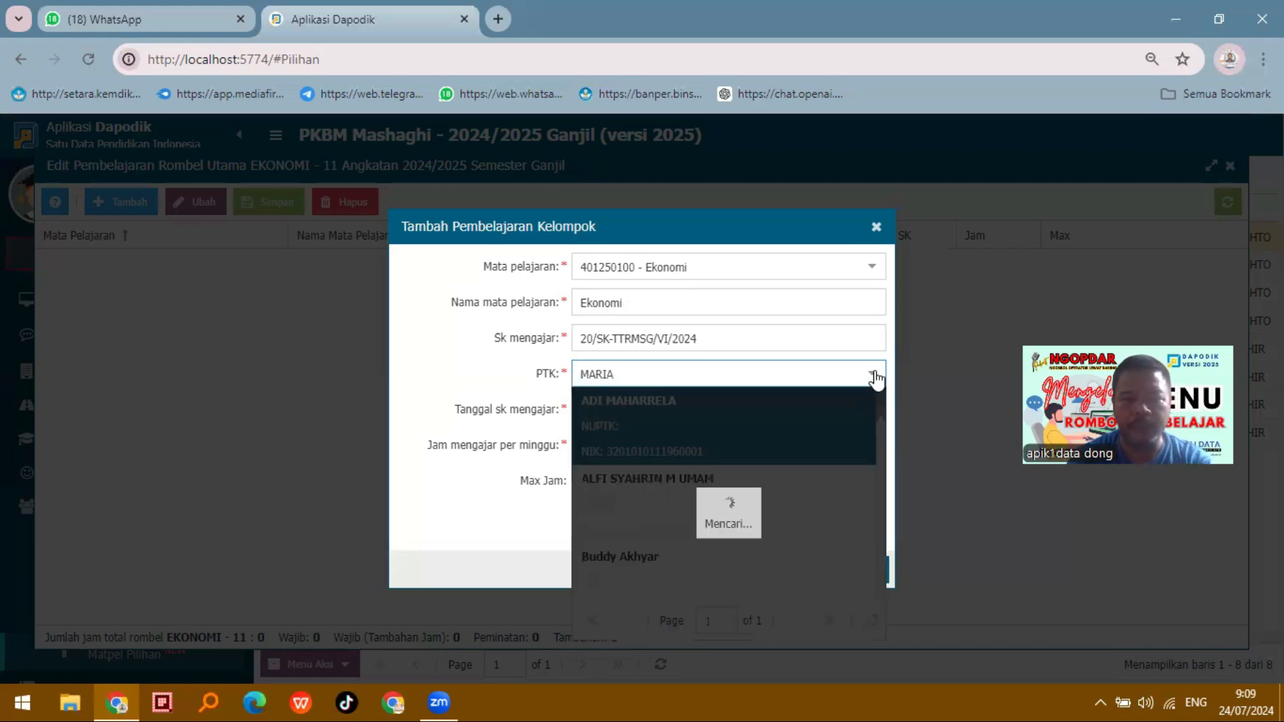
click(720, 423)
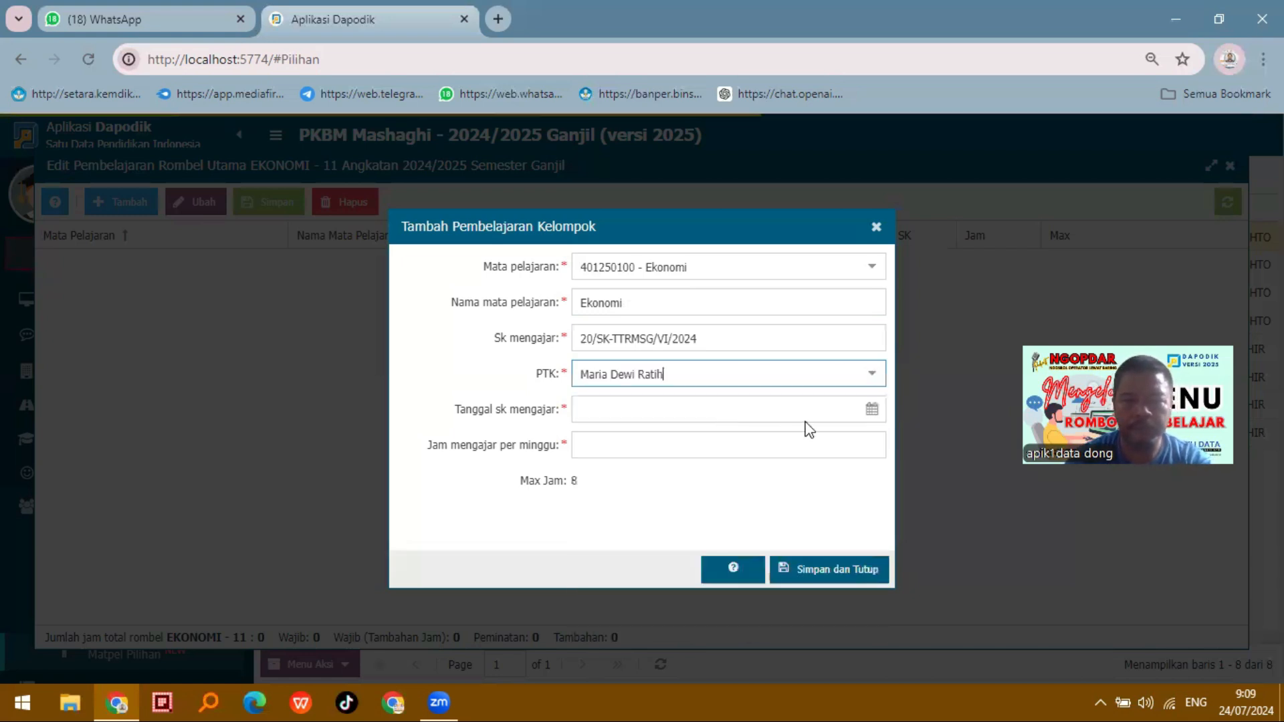
click(872, 411)
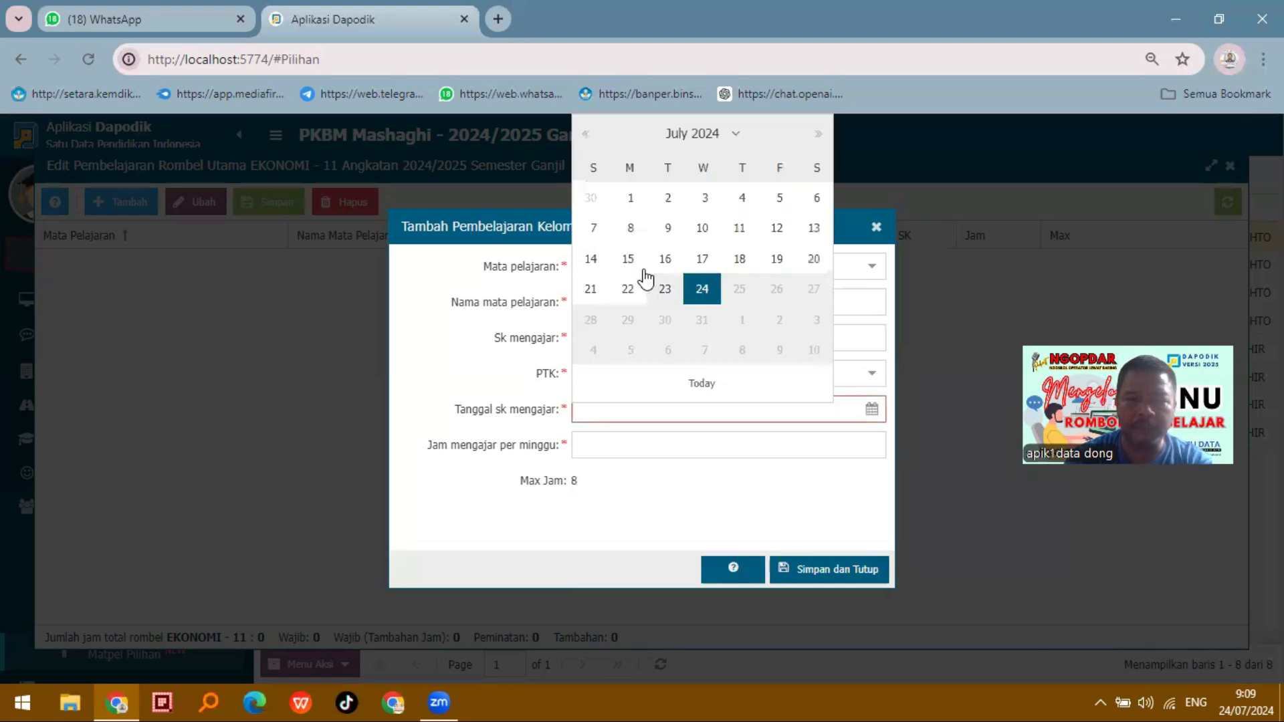
click(673, 136)
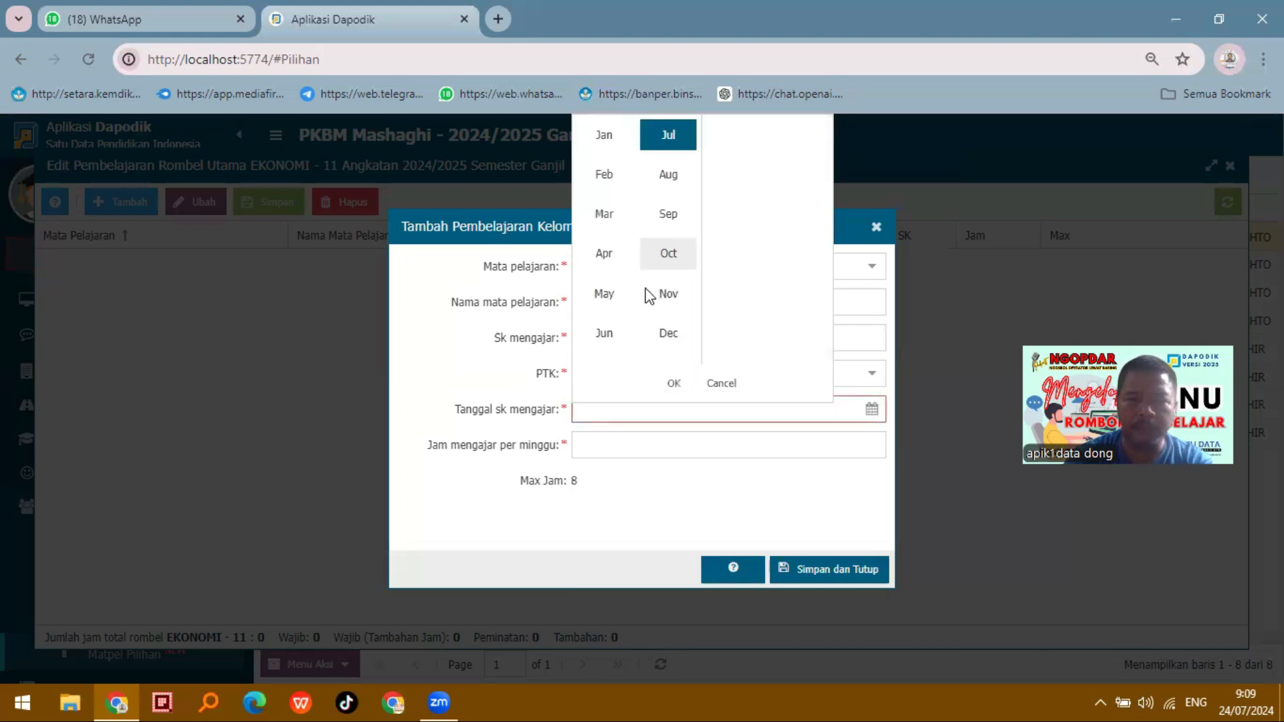
click(610, 345)
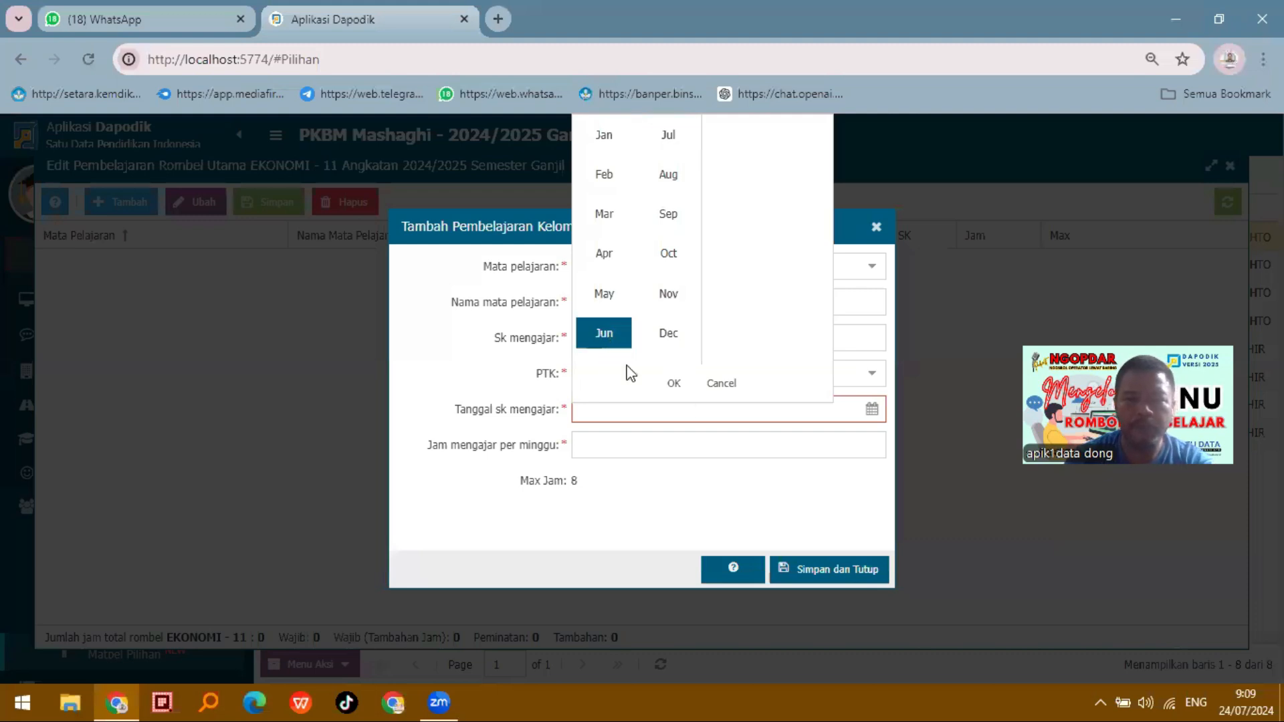
click(672, 384)
click(628, 288)
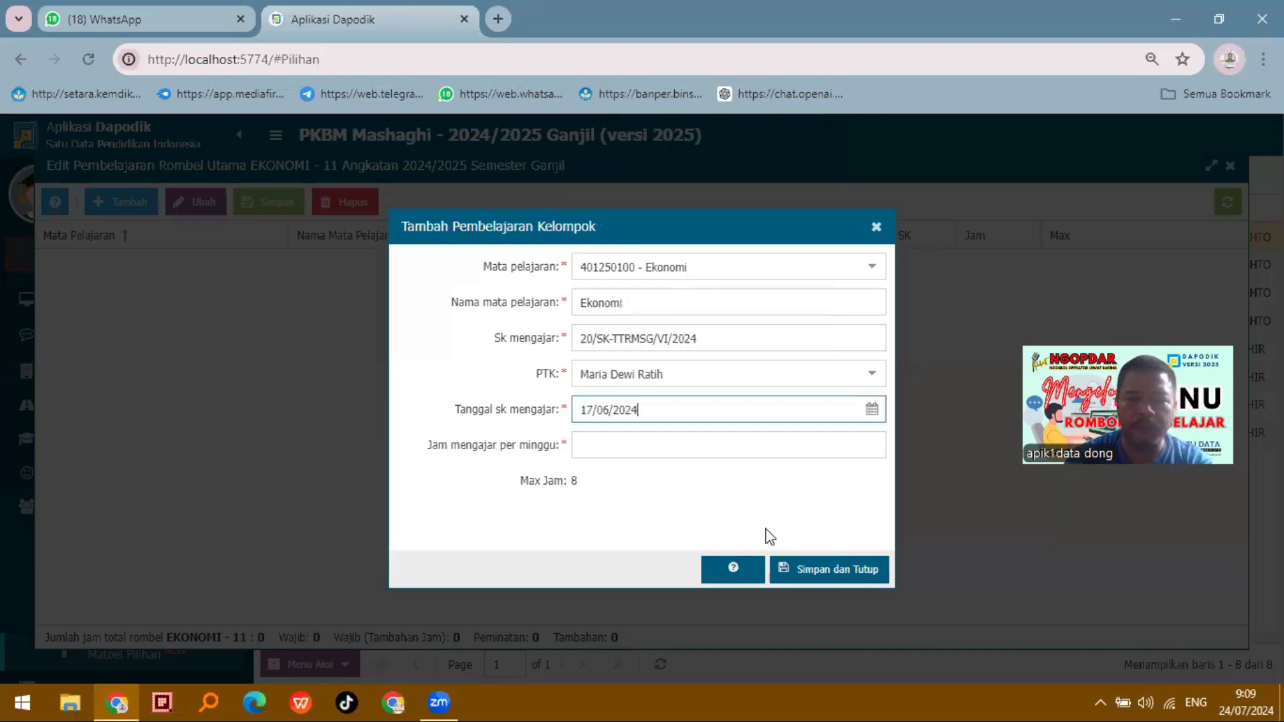
Step: Set the Ekonomi lesson's weekly teaching hours to 2 and save the lesson
click(682, 447)
text(2)
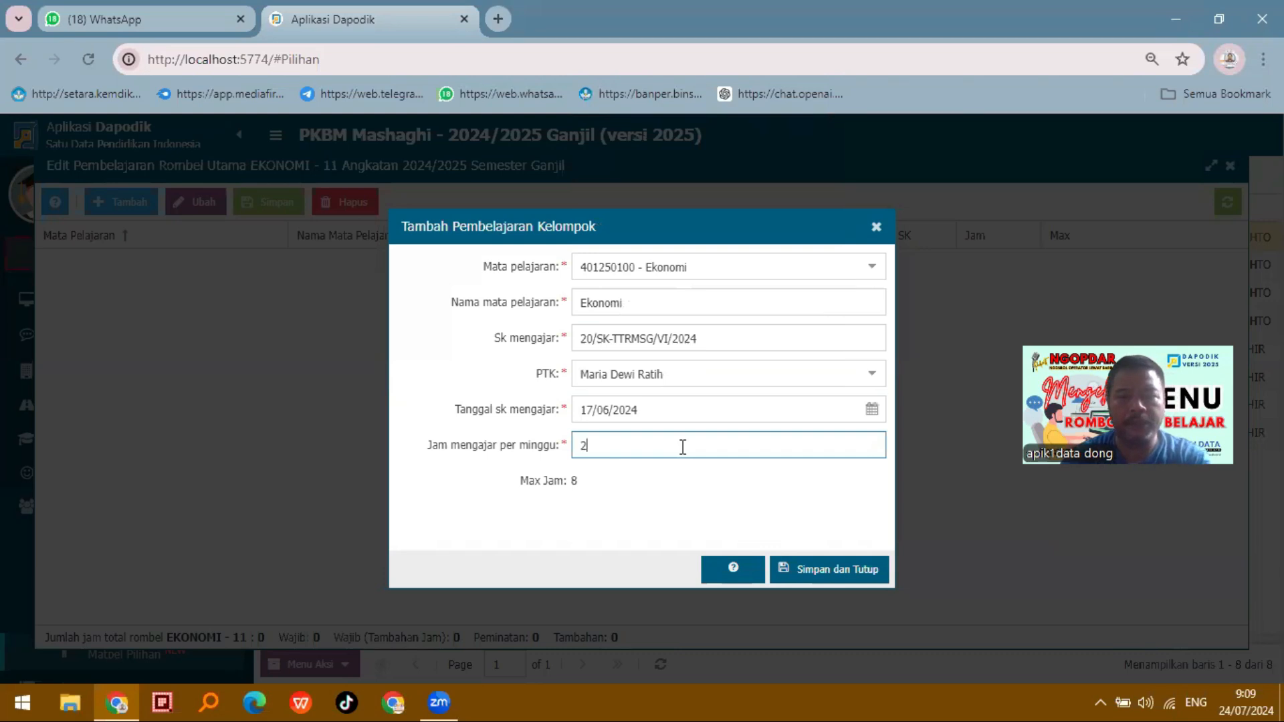
key(Tab)
key(Return)
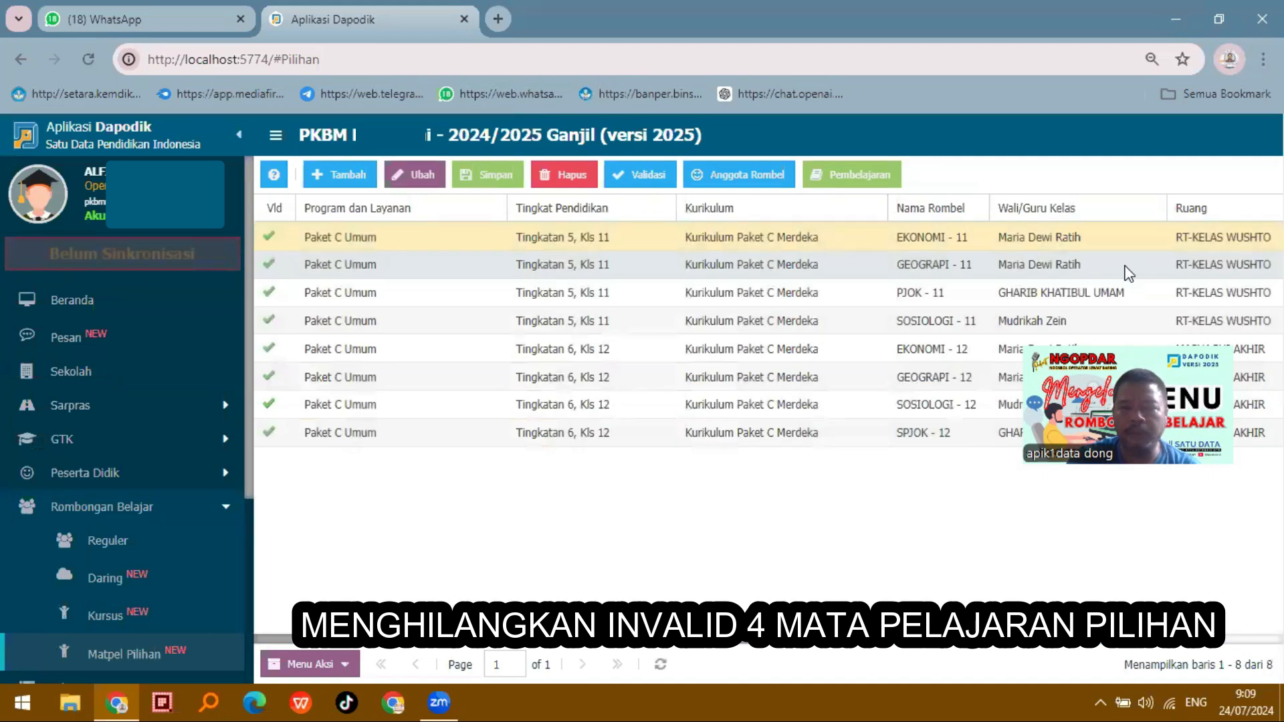
Step: Replace the GEOGRAPI - 11 group's homeroom teacher and save the change
click(1156, 274)
click(1155, 271)
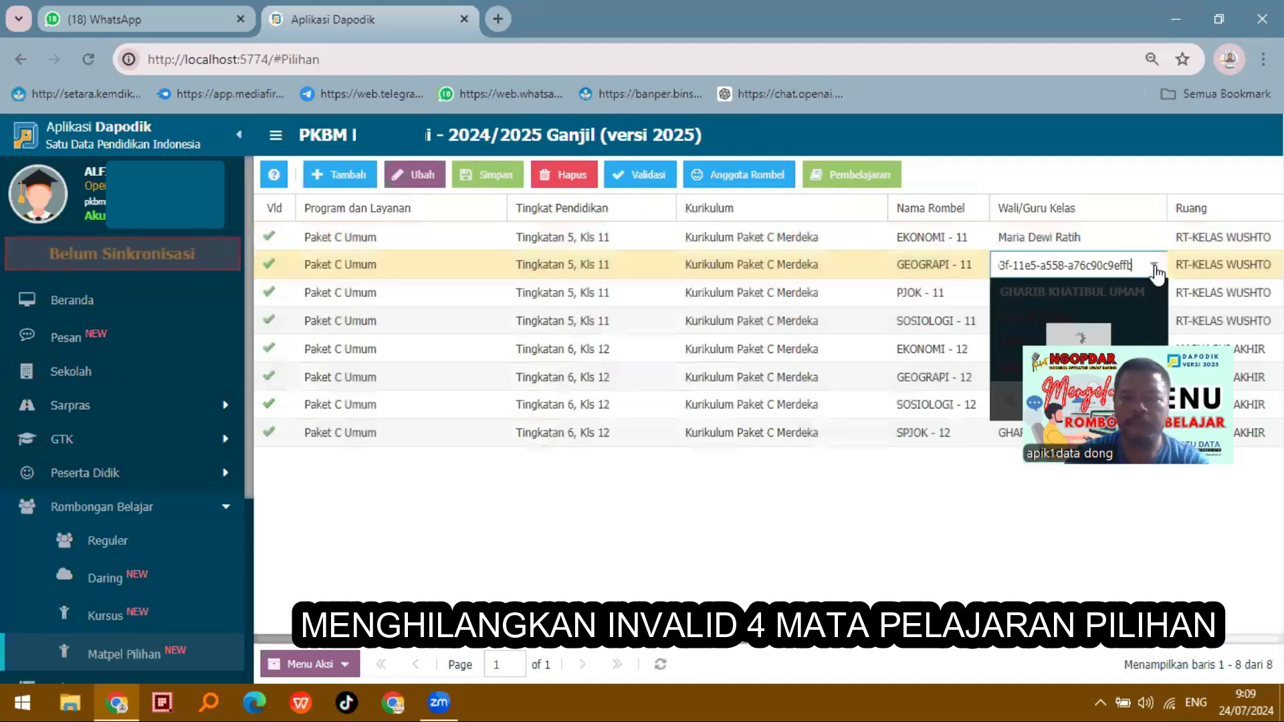
triple_click(1132, 263)
text(MARNI)
click(1116, 292)
click(491, 174)
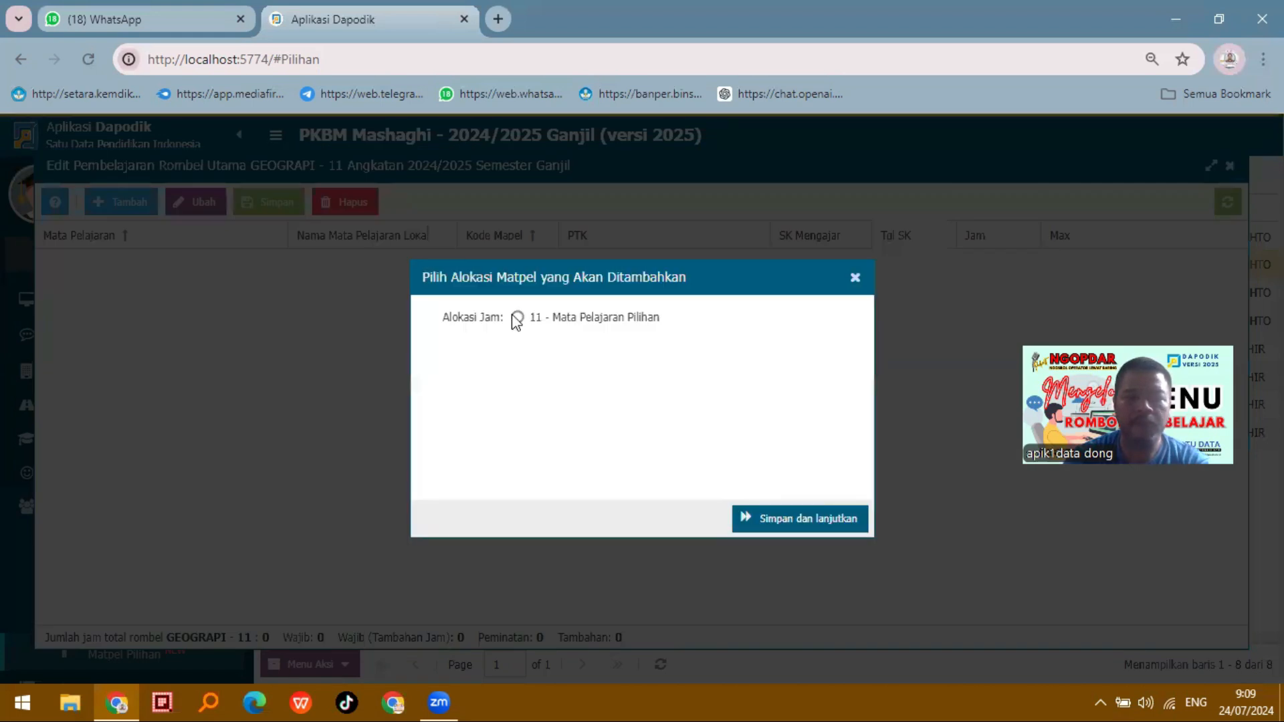
Step: Add a lesson to GEOGRAPI - 11 with allocation 11 - Mata Pelajaran Pilihan and subject 401220000 - Geografi
click(517, 317)
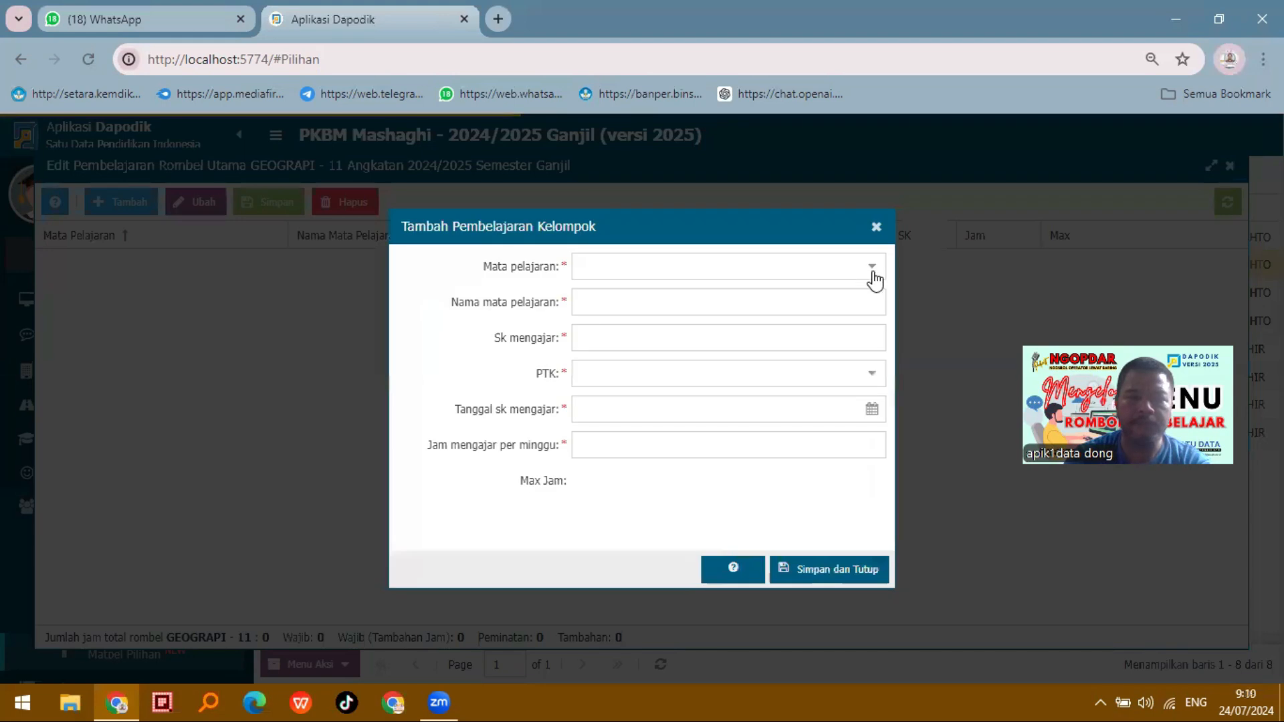
click(872, 268)
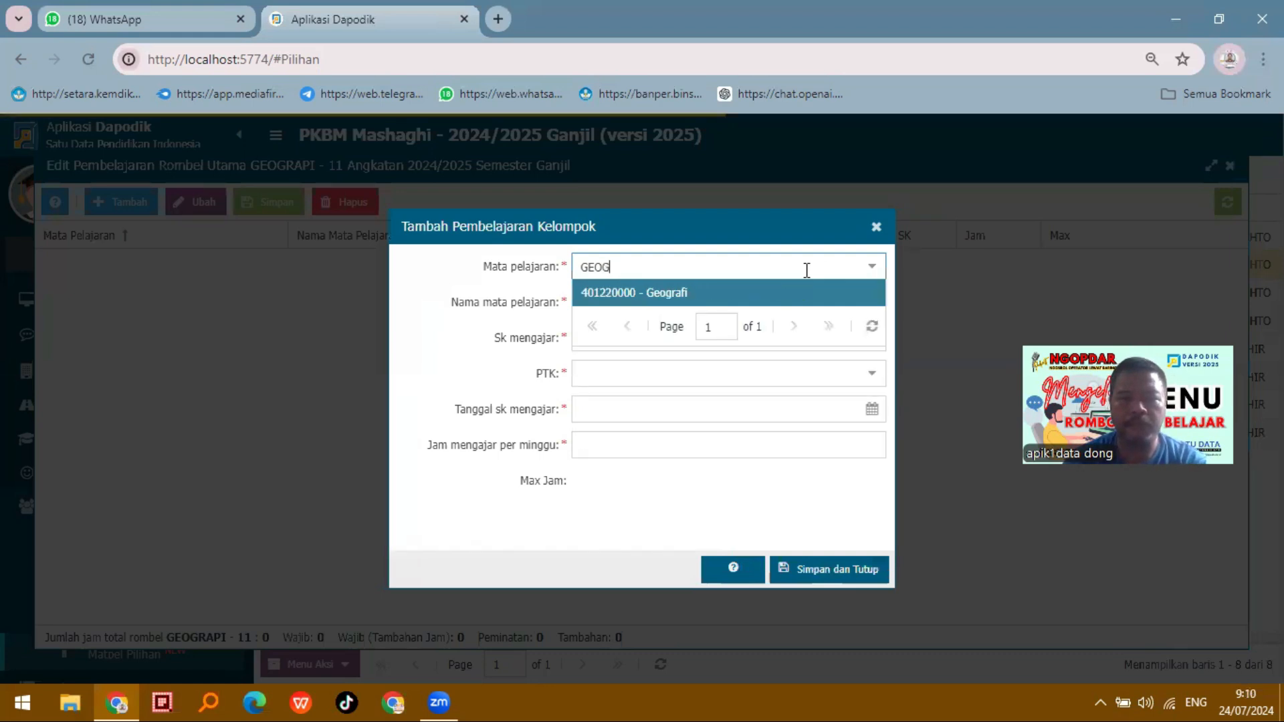
key(Return)
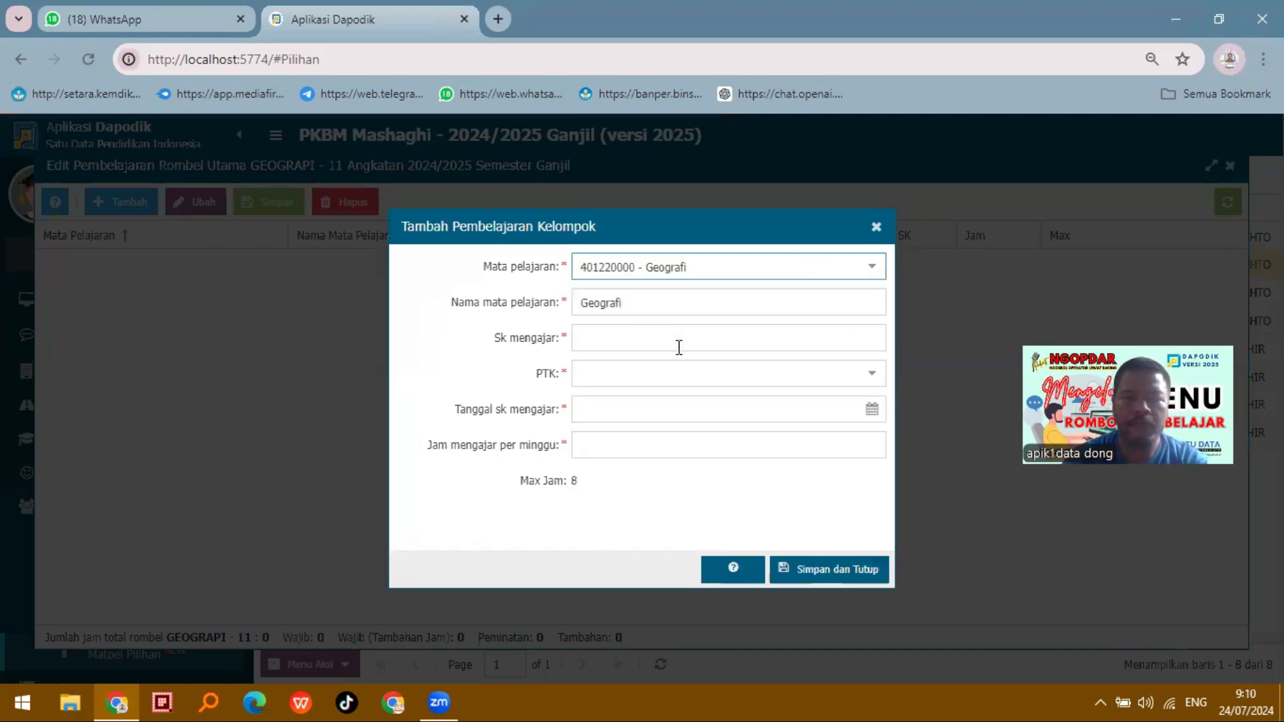
Step: Enter teaching decree number 21/SK-TTRMSG/VI/2024 for the Geografi lesson and select the group's new homeroom teacher as PTK
click(678, 347)
key(ctrl+v)
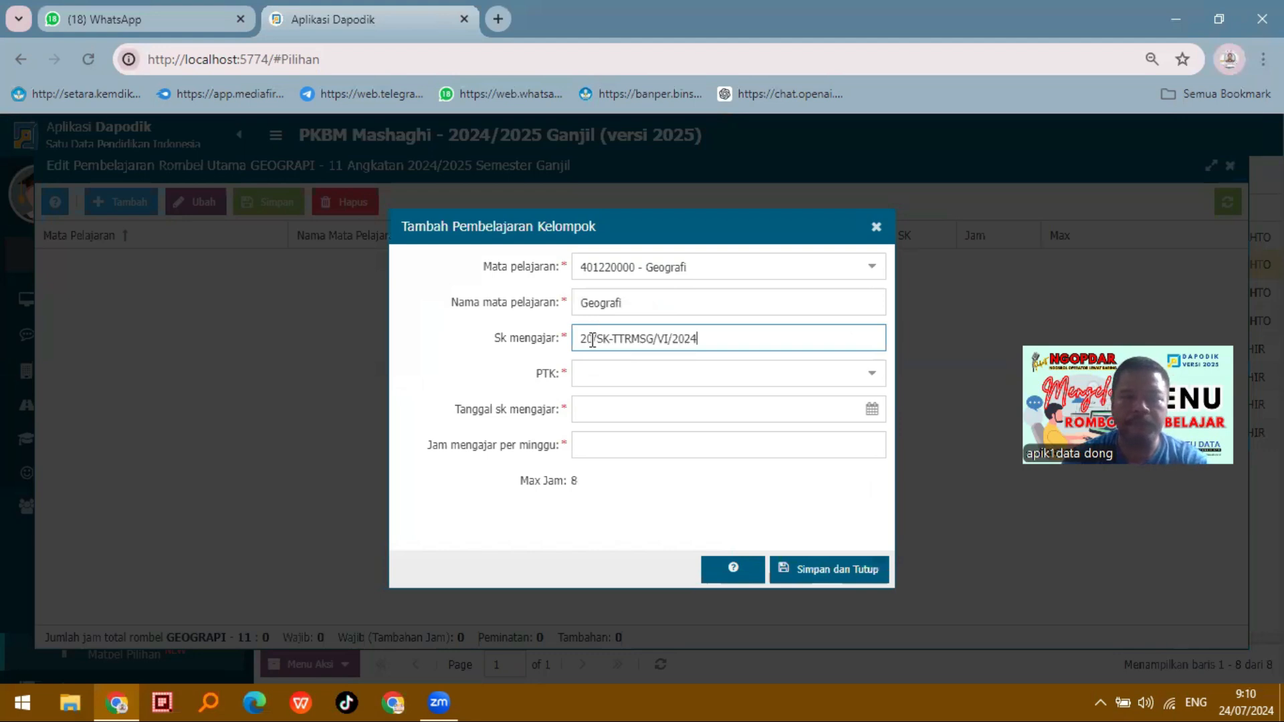
click(739, 381)
text(M)
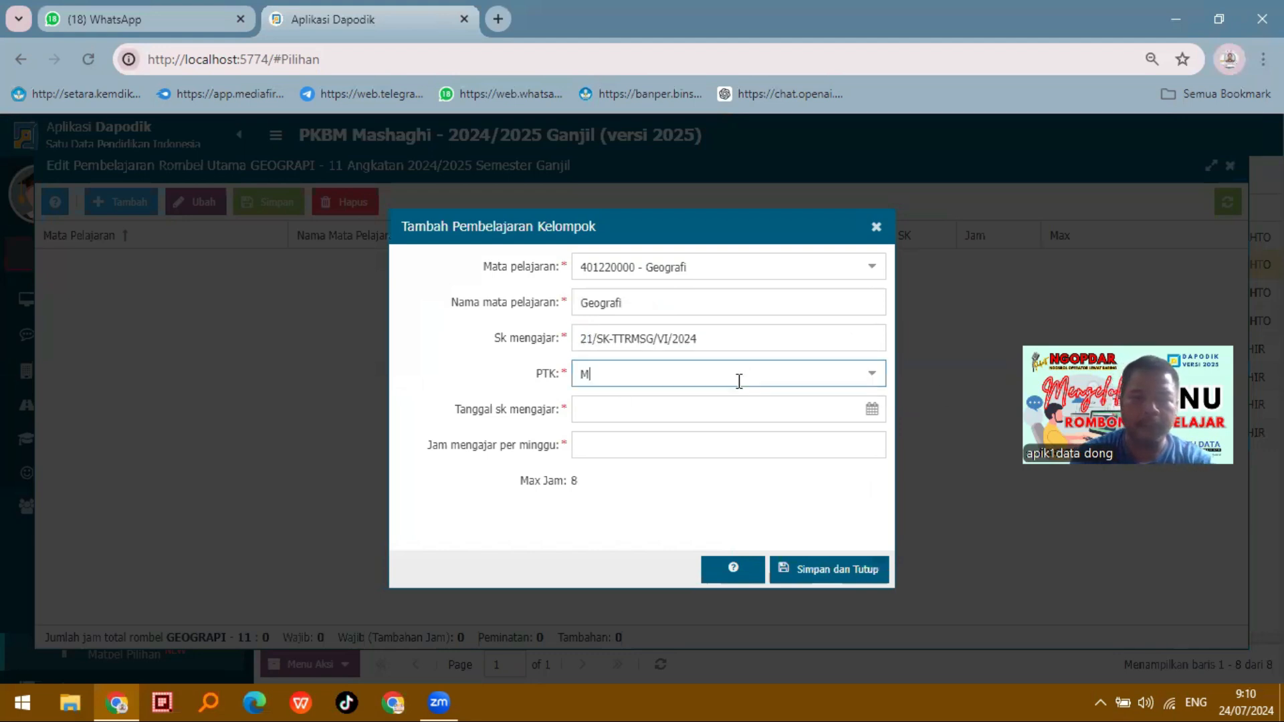
text(ARNI)
key(Tab)
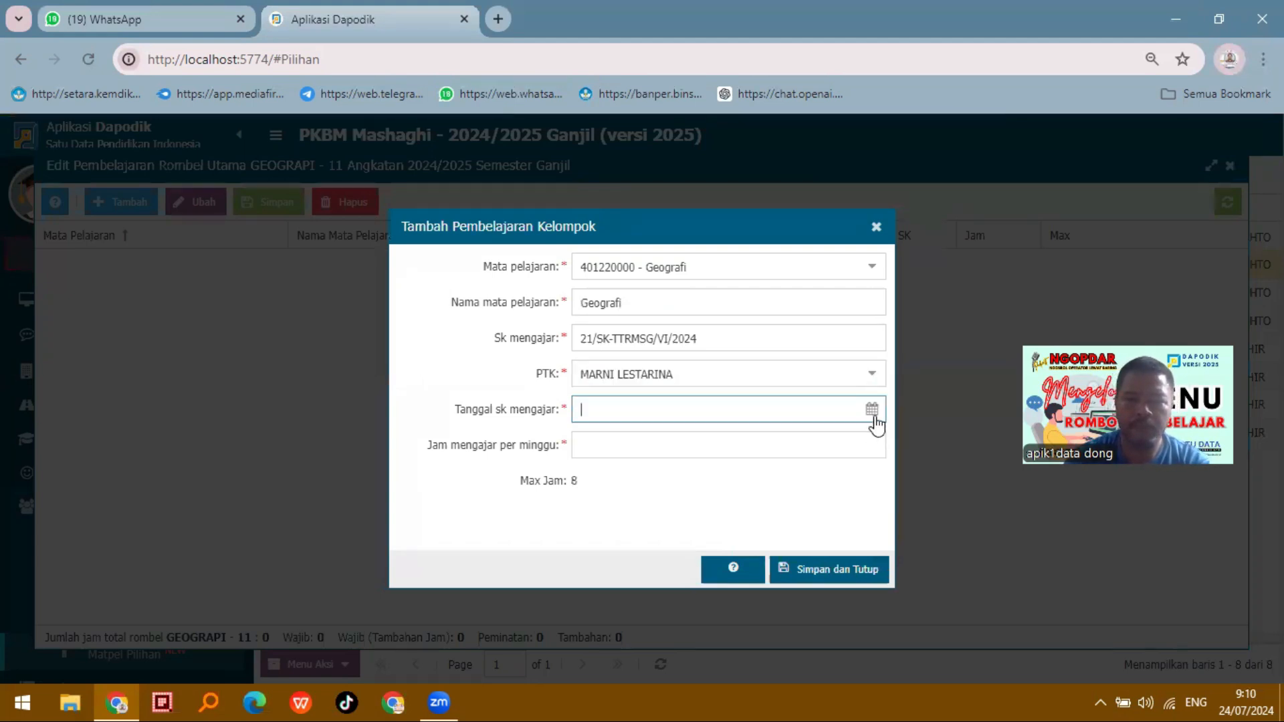
Step: Set the Geografi lesson's teaching decree date to 17/06/2024 and its weekly teaching hours to 2
click(871, 410)
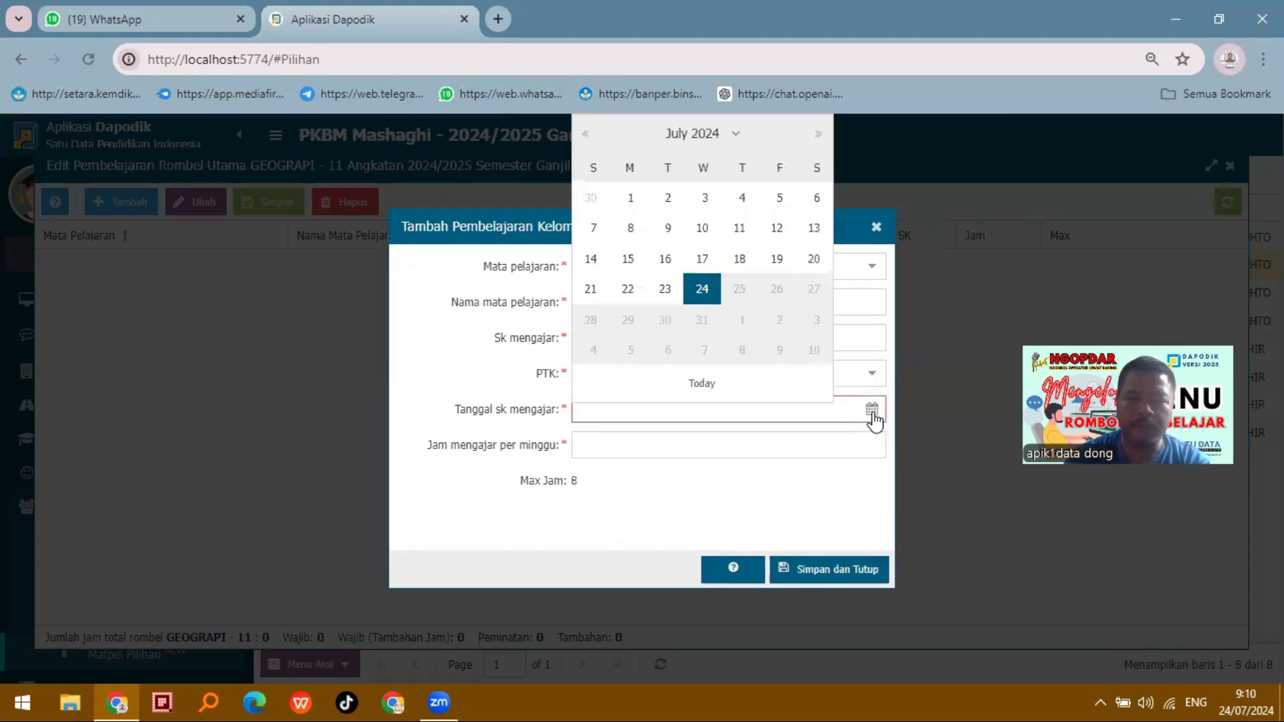
click(670, 133)
click(611, 337)
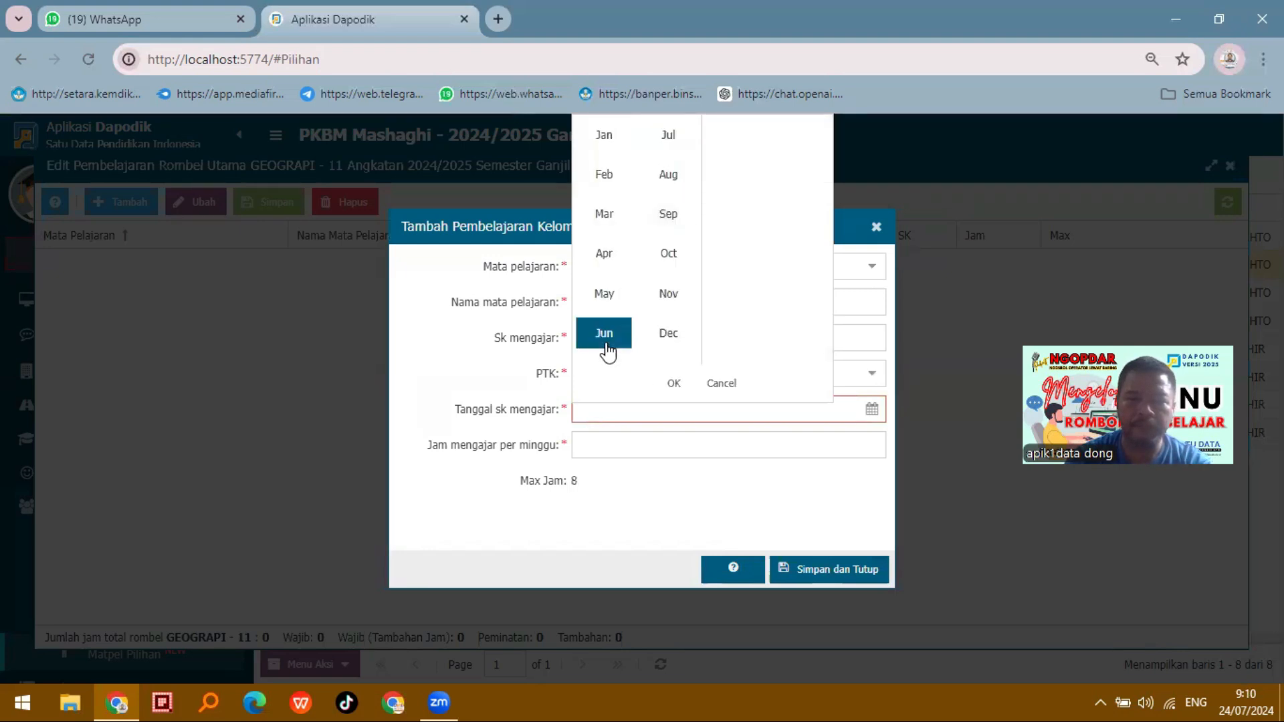
click(672, 384)
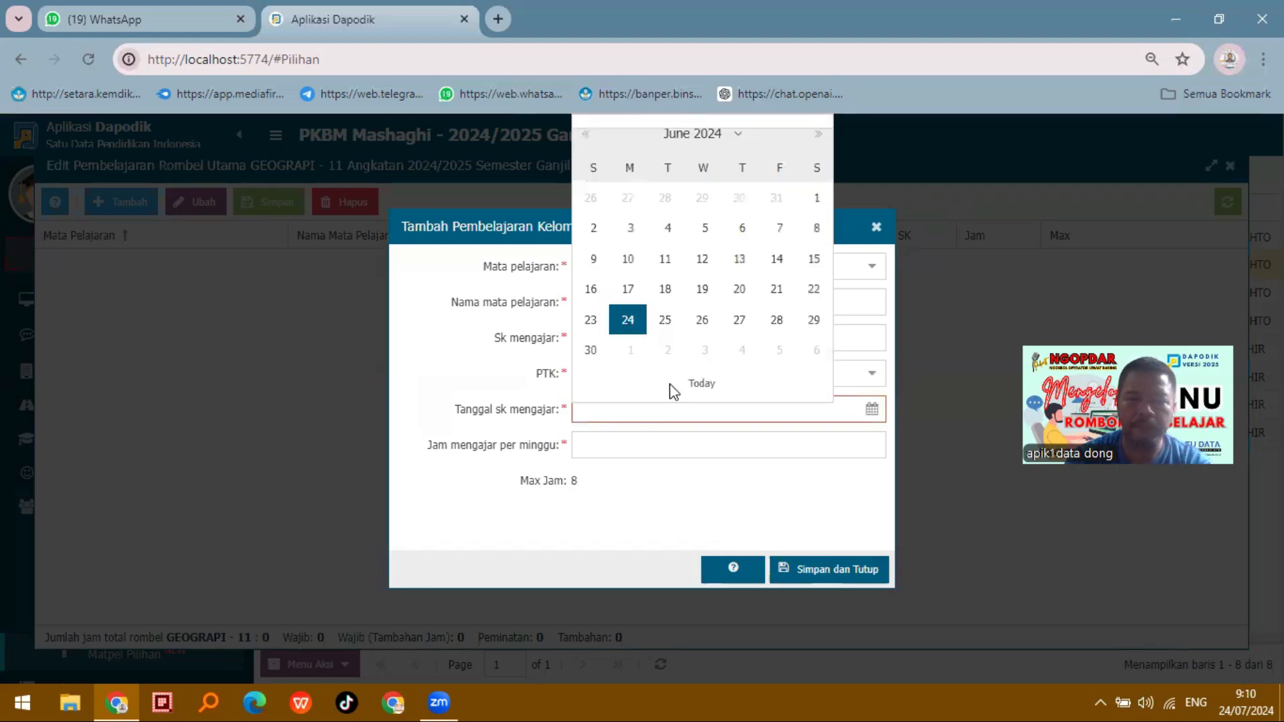
click(628, 289)
click(714, 447)
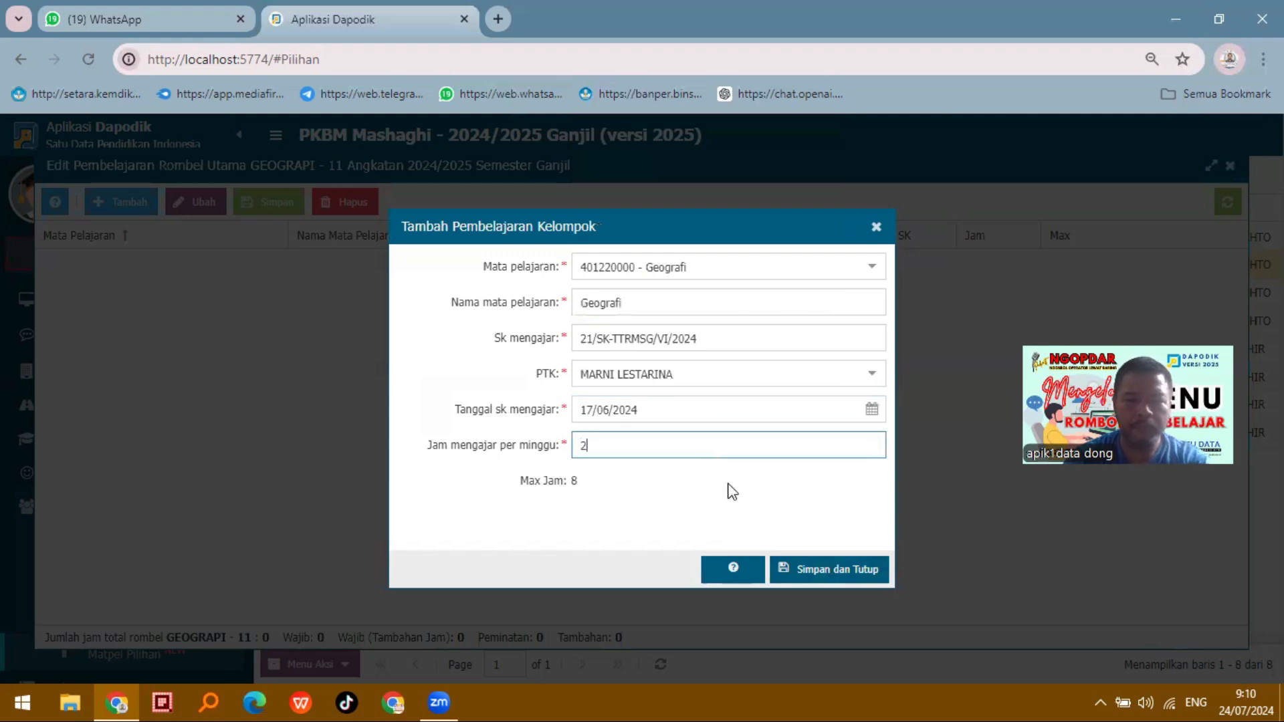
Step: Save the Geografi lesson, close the GEOGRAPI - 11 lesson editor, and select the PJOK - 11 group
click(789, 541)
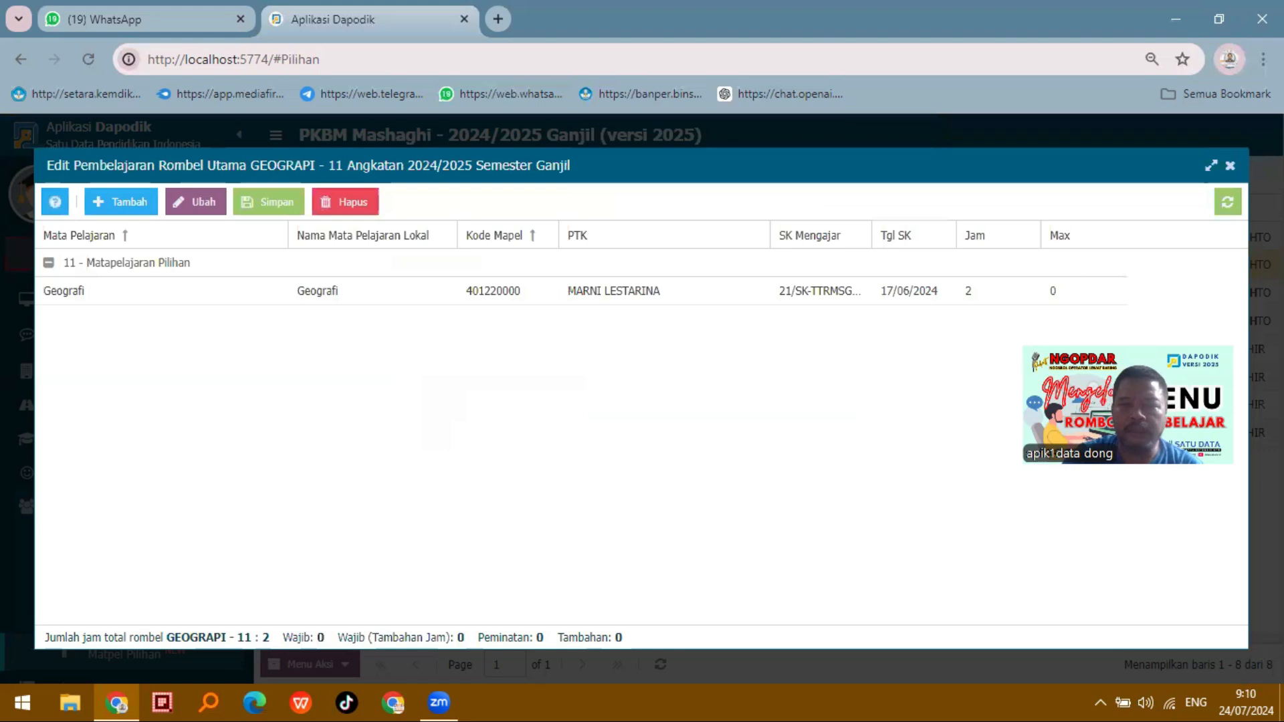
click(1230, 166)
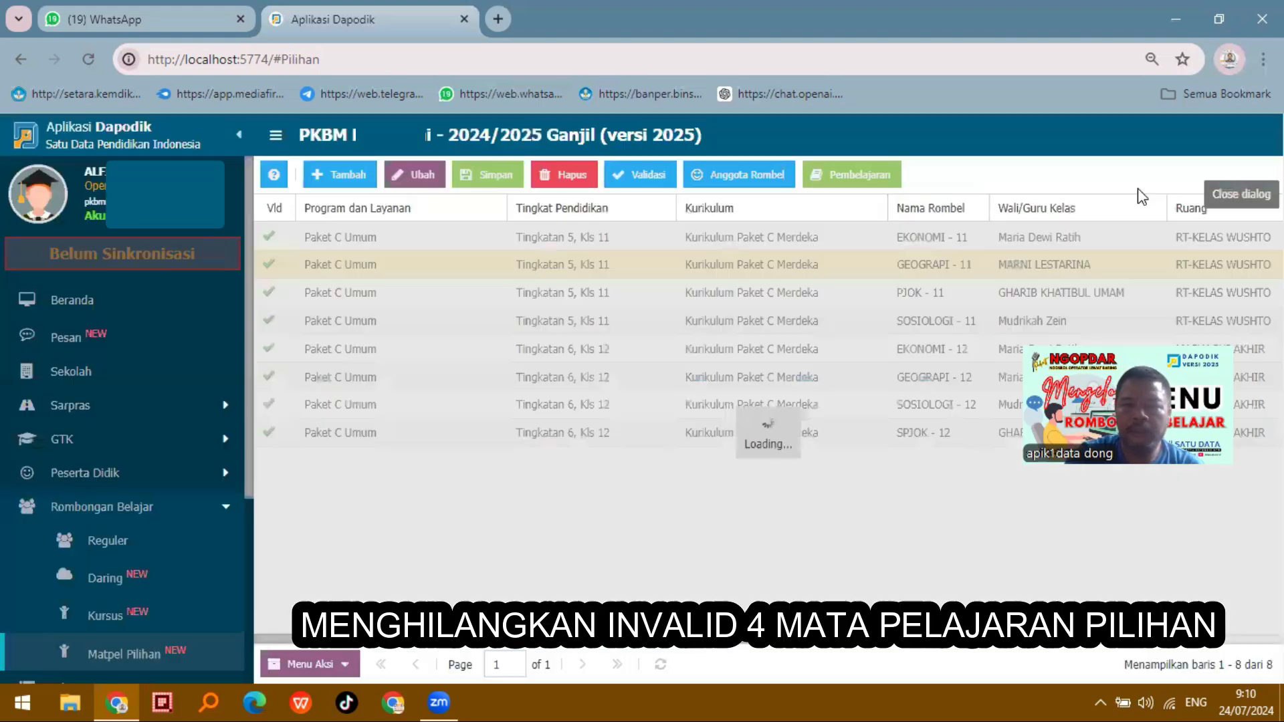
click(379, 297)
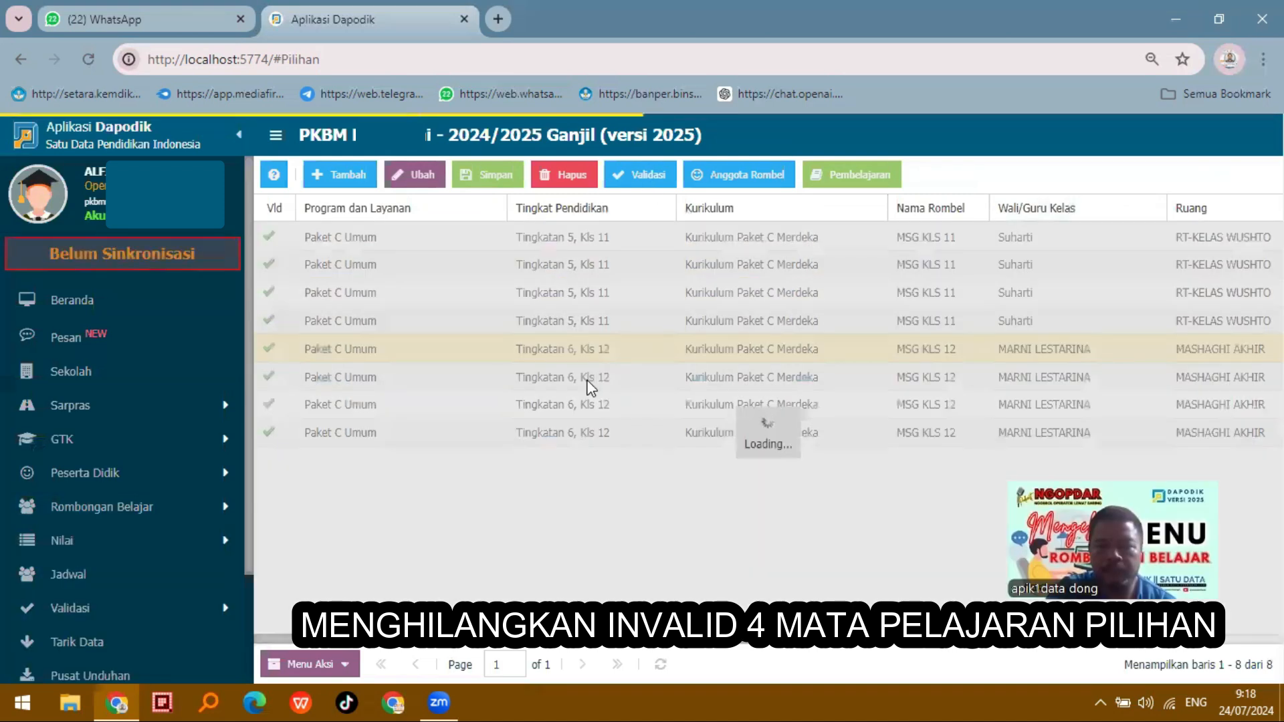
Step: Review the lessons assigned to the MSG KLS 12 elective groups one after another
click(559, 372)
click(851, 175)
click(1231, 167)
click(600, 433)
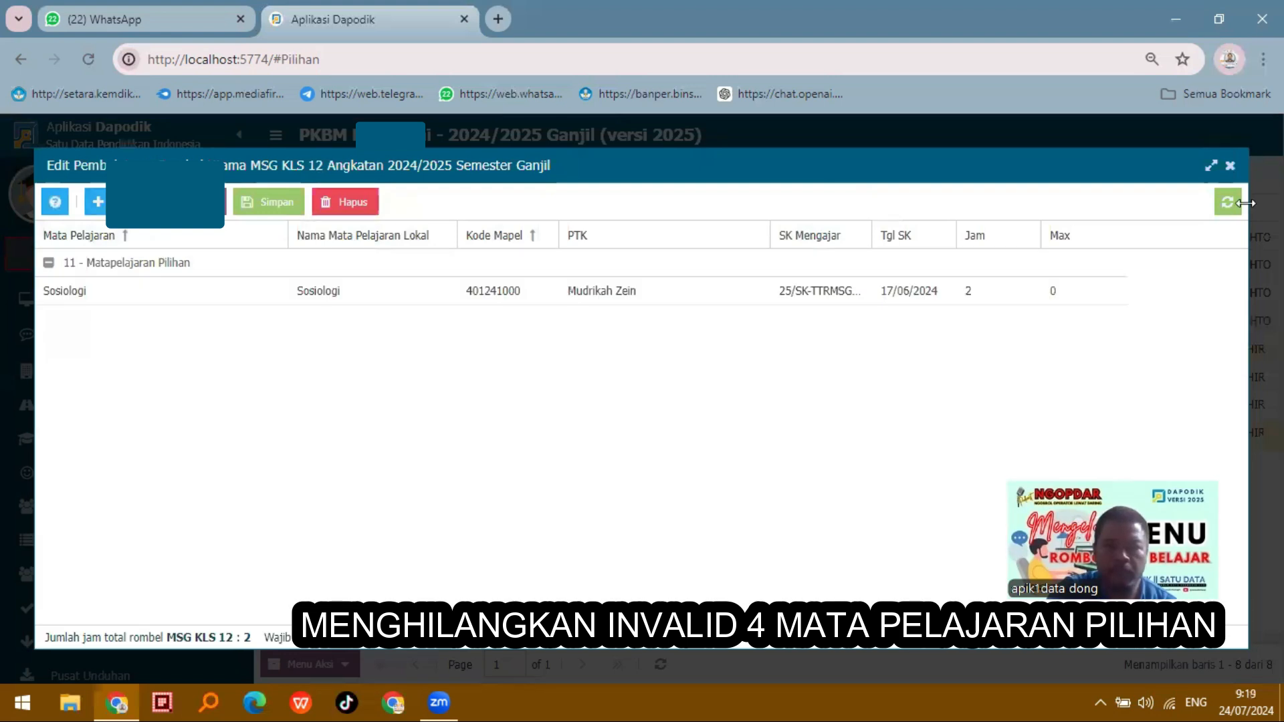
click(1229, 165)
click(841, 175)
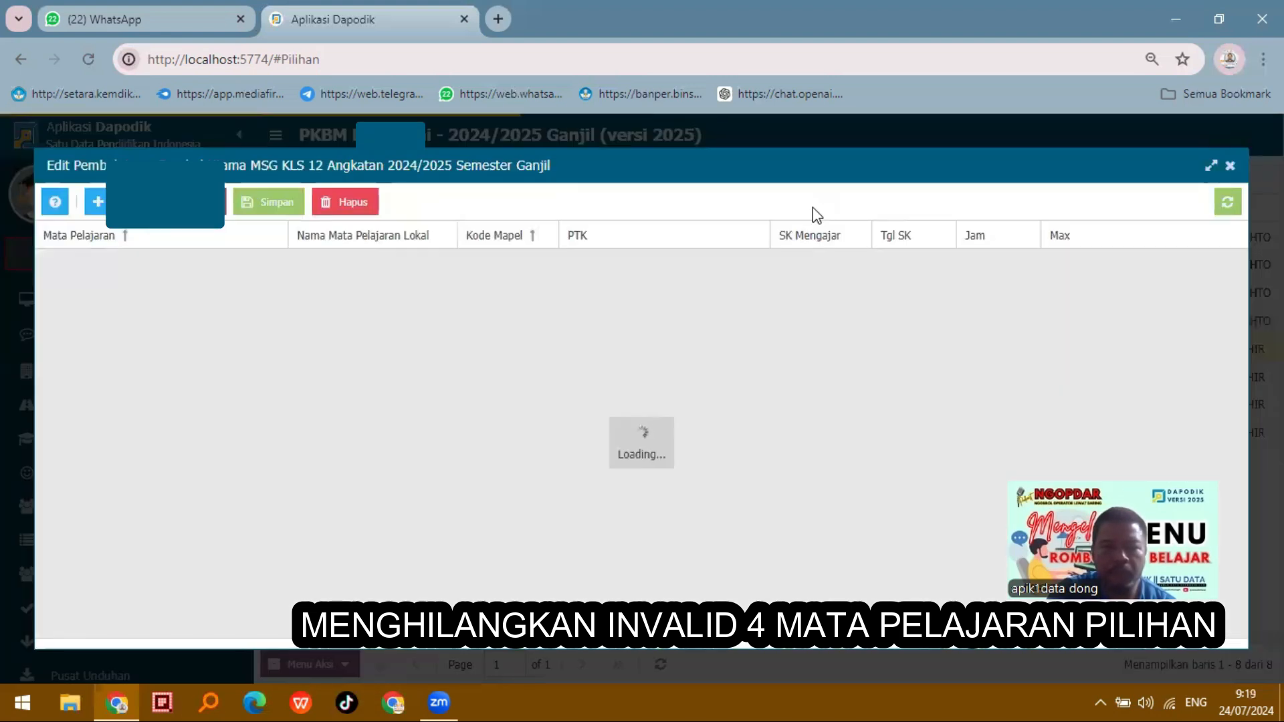
click(1229, 167)
click(563, 378)
click(851, 175)
click(1229, 167)
Step: Add Bahasa Inggris Tingkat Lanjut to the third MSG KLS 12 group with teaching decree 25/SK-TTRMSG/VI/2024 and choose its PTK
click(587, 407)
click(840, 171)
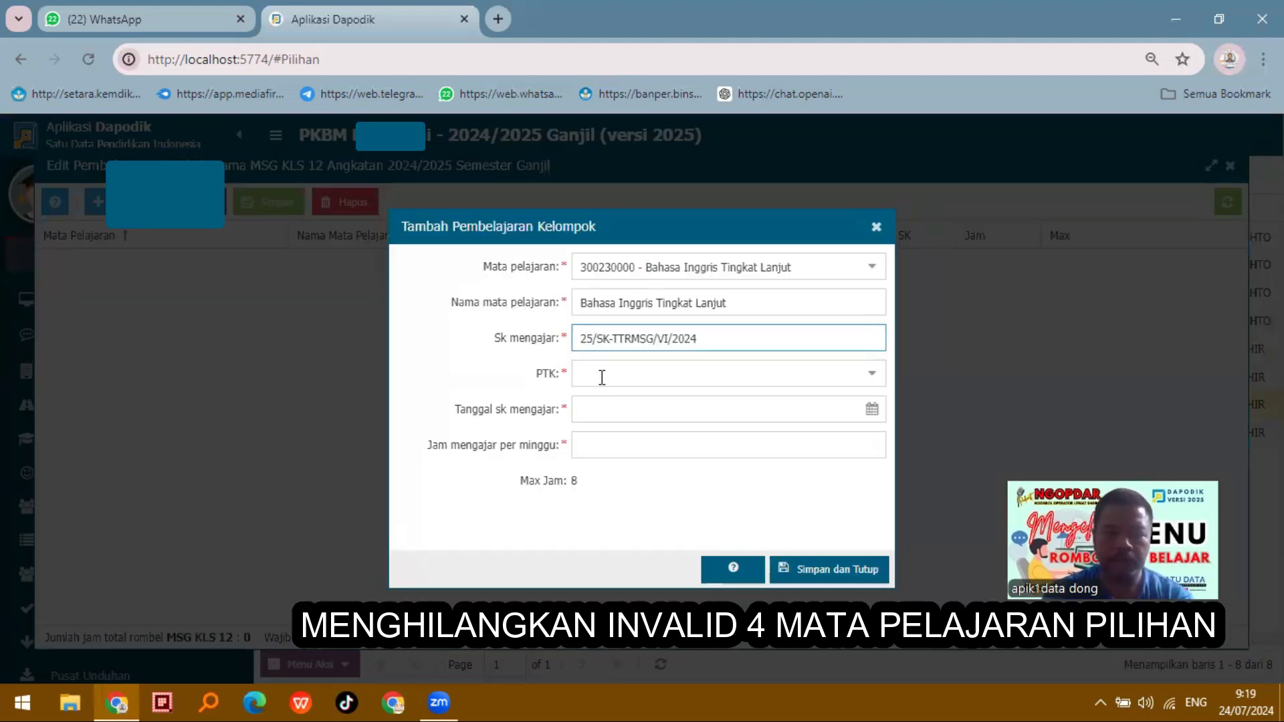
click(616, 370)
text(ghifa)
Step: Set the lesson's teaching decree date to 17/06/2024 and weekly teaching hours to 2, and save the lesson
click(616, 413)
click(619, 410)
text(2)
click(870, 410)
click(698, 290)
drag(640, 409, 577, 407)
text(17/07/2024)
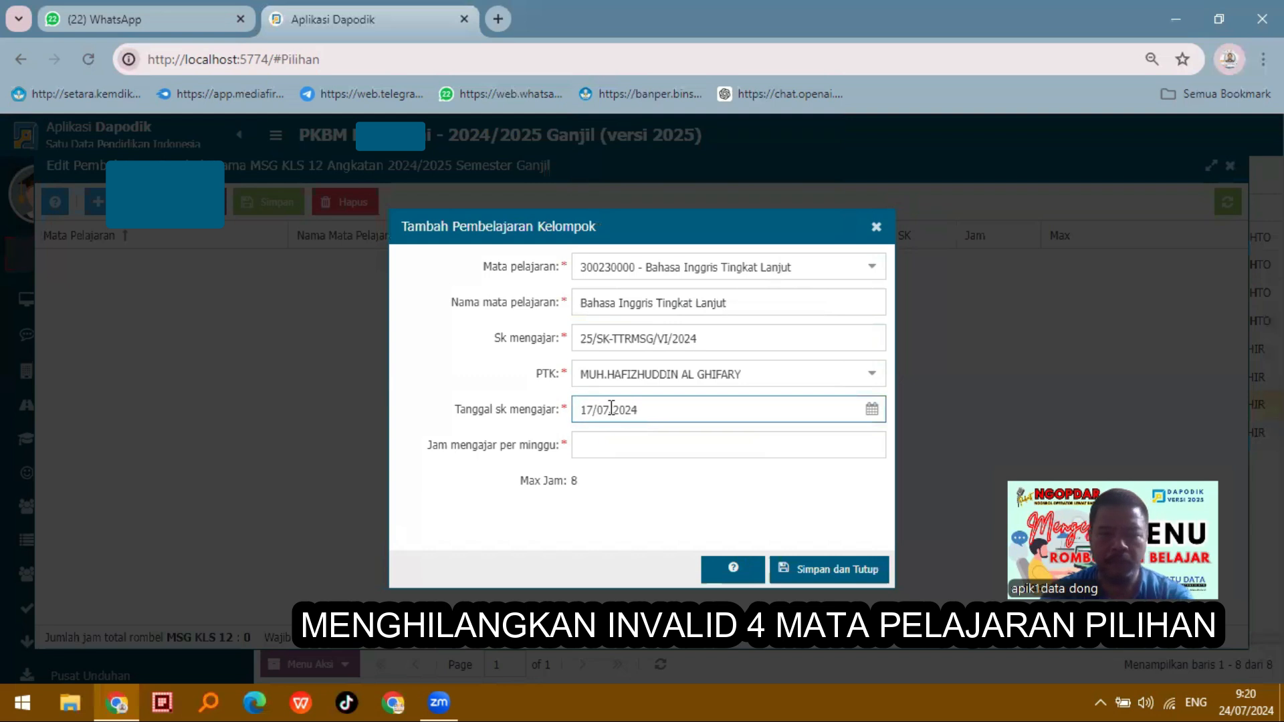
text(6)
click(608, 445)
text(2)
click(809, 569)
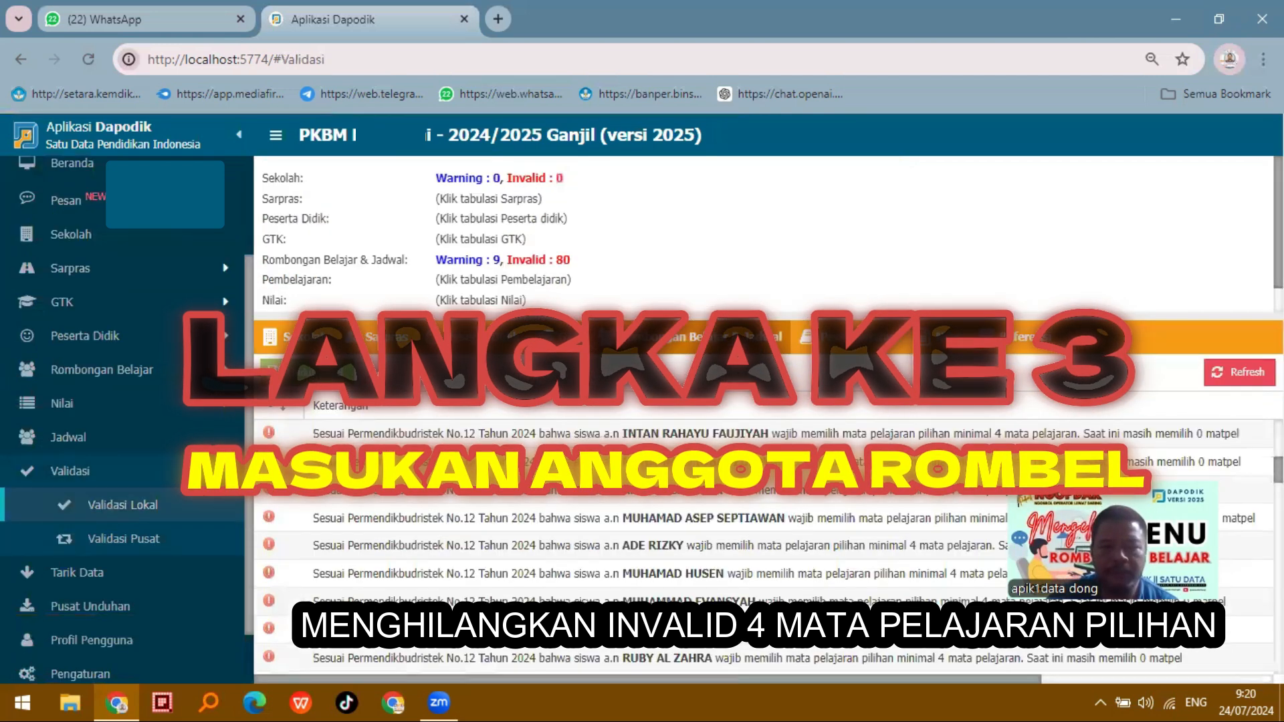
Step: Return from local validation to the elective-subject groups and open the member editor of the first MSG KLS 11 group
scroll(829, 508, up, 5)
click(101, 370)
click(124, 516)
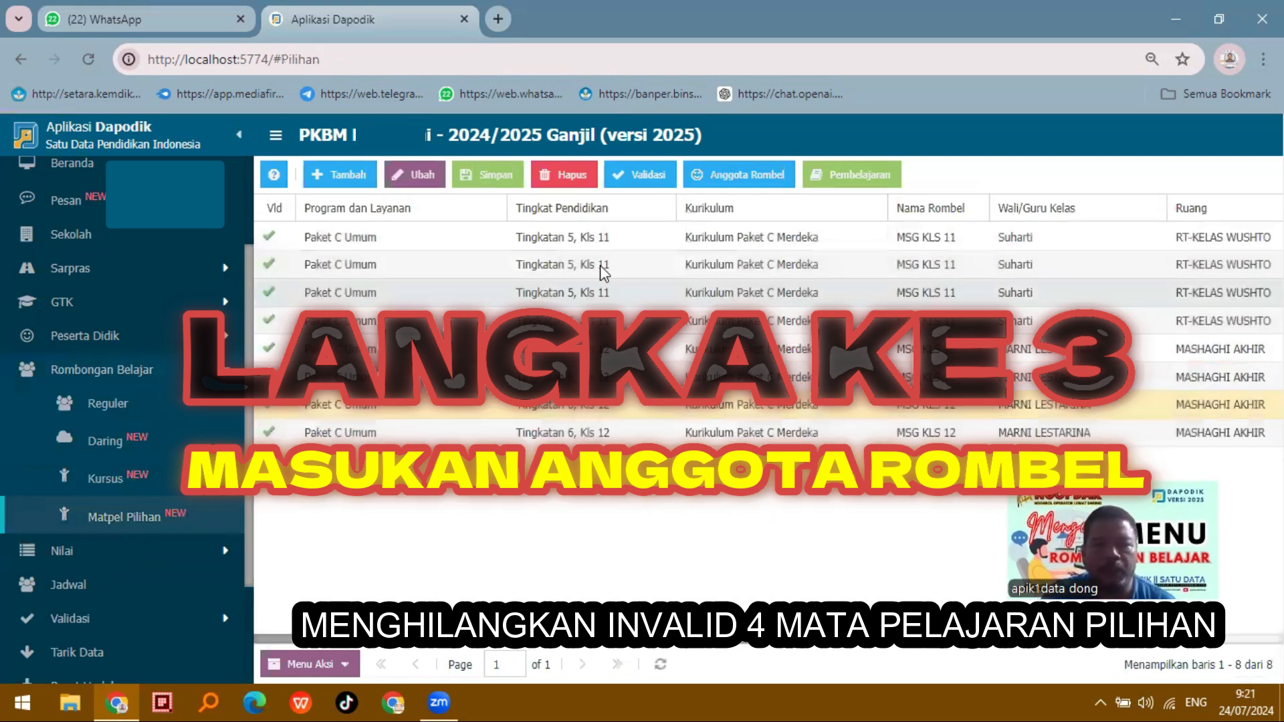
click(595, 242)
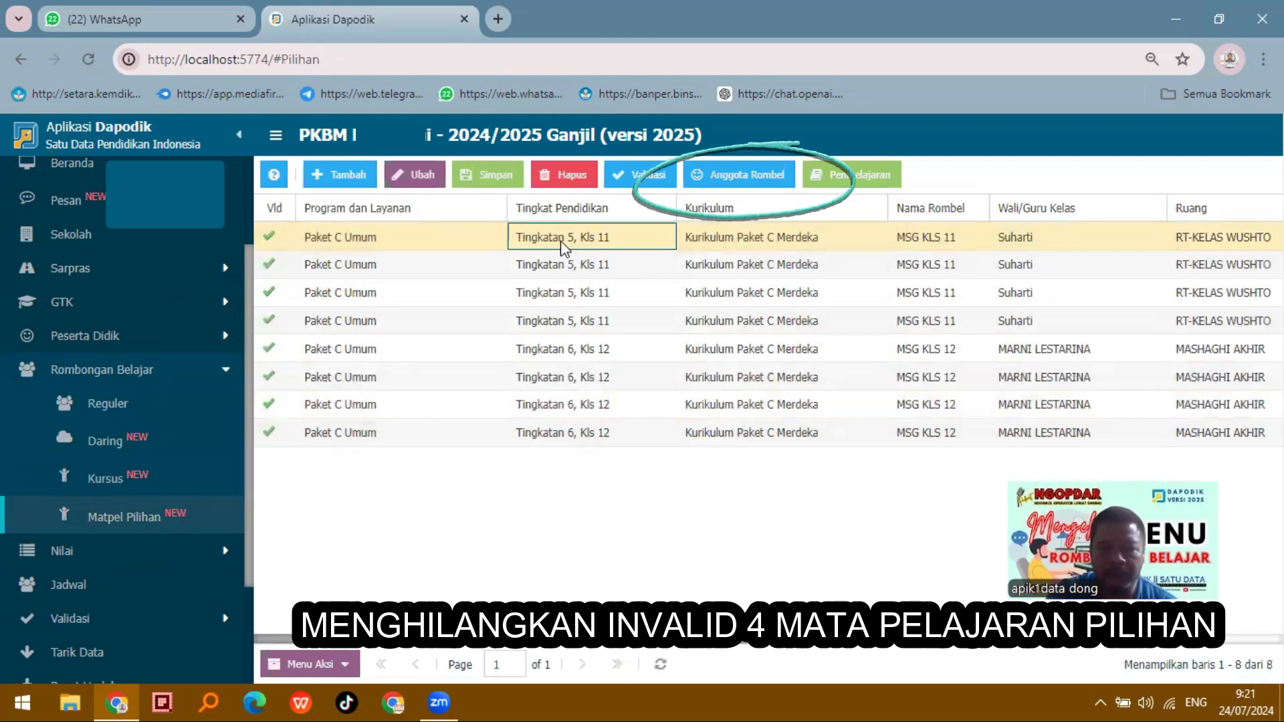
click(739, 175)
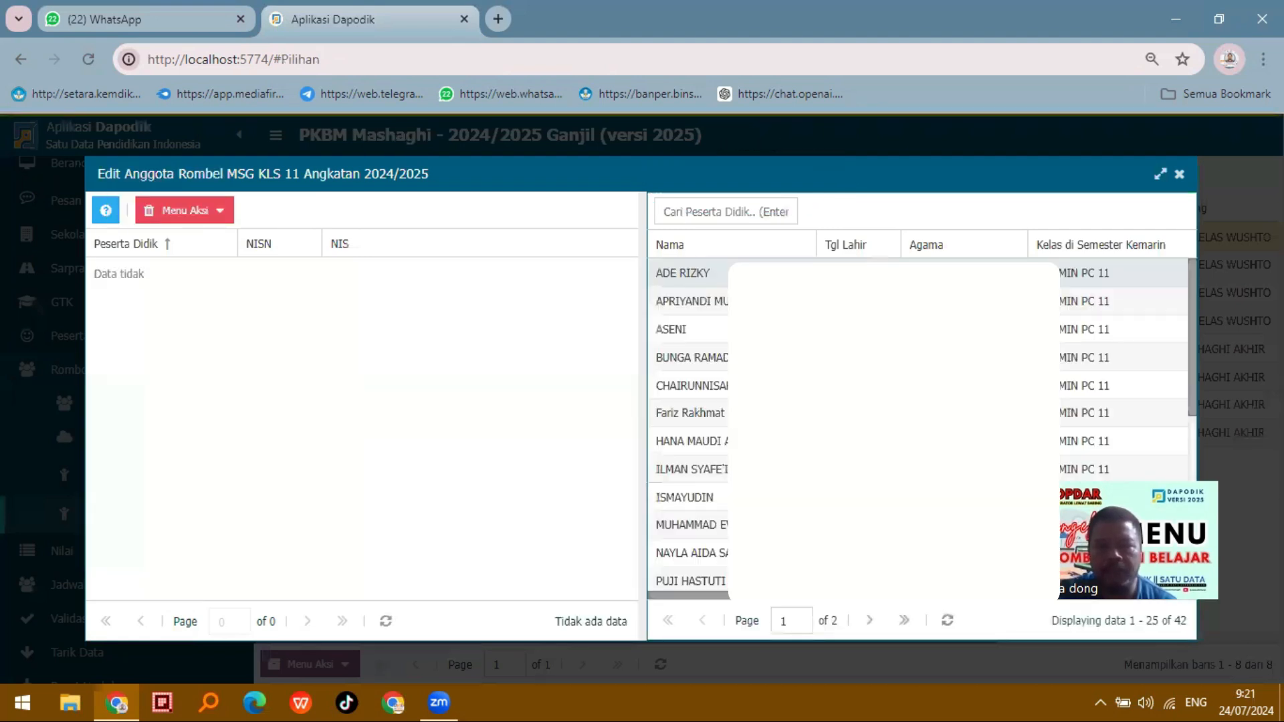
Step: Add all students on the first page of available learners to the first MSG KLS 11 group
scroll(1110, 290, down, 3)
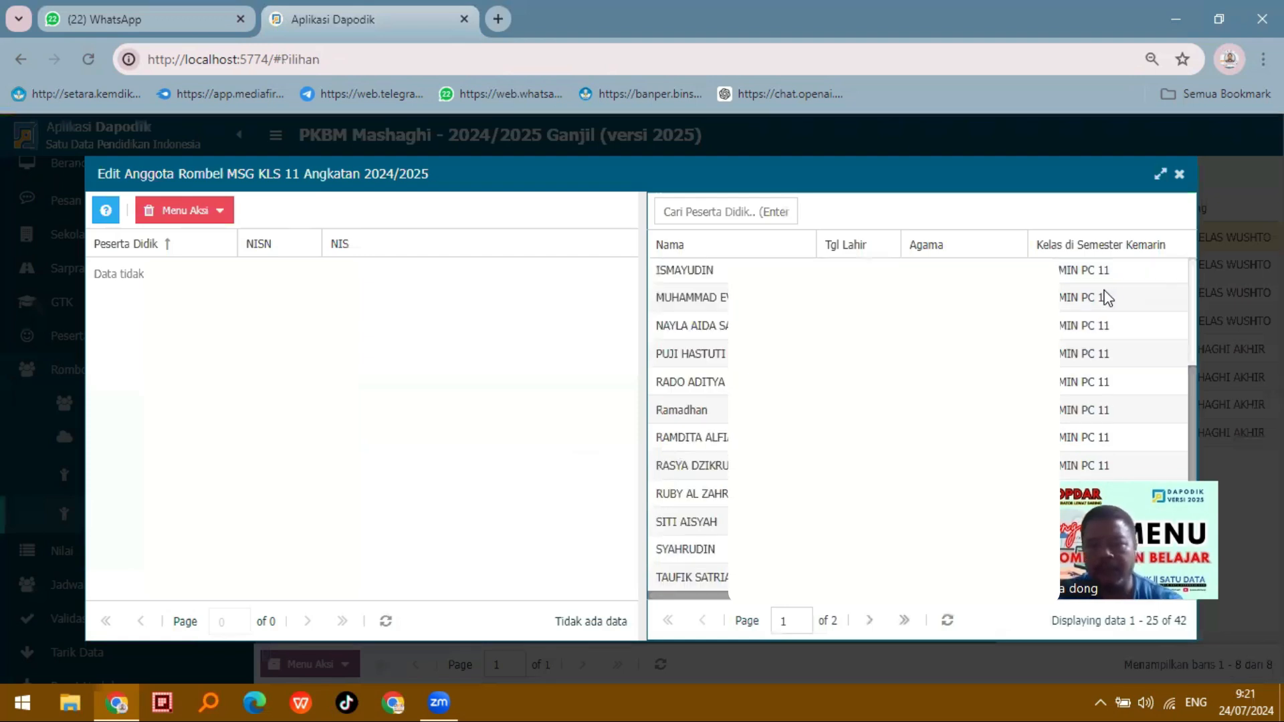
scroll(917, 428, up, 3)
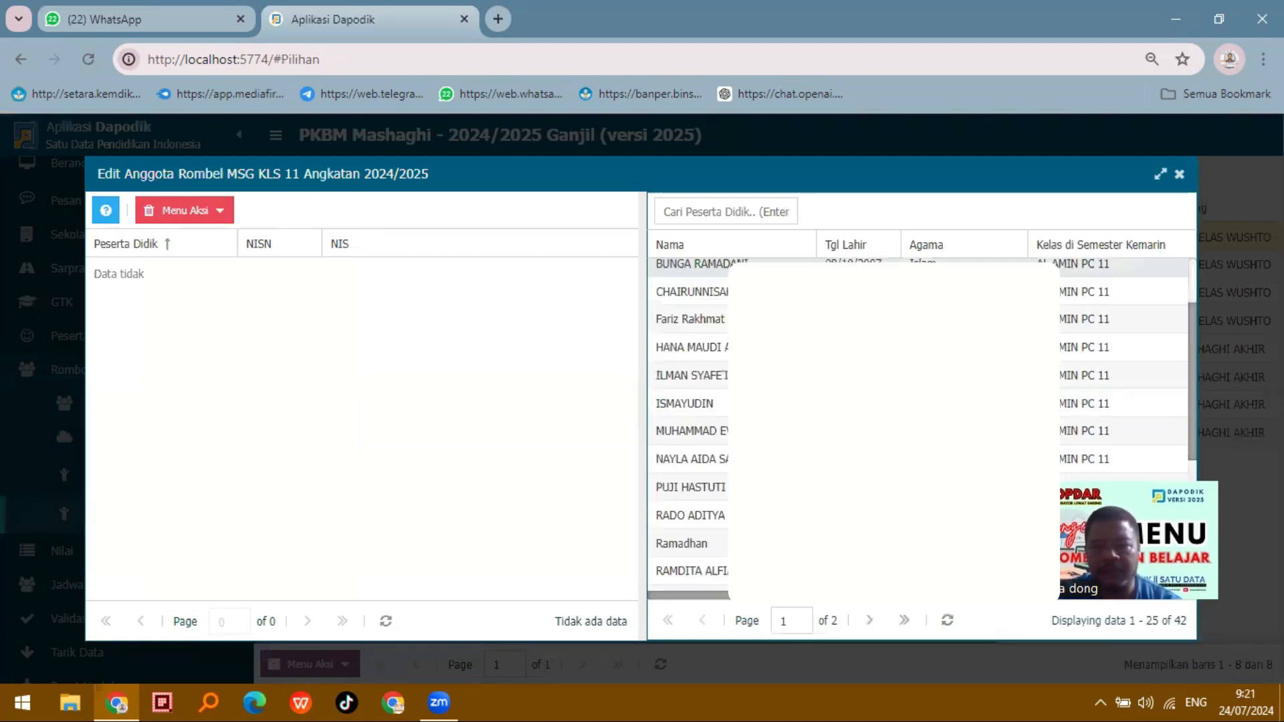
scroll(918, 427, up, 2)
scroll(894, 274, down, 5)
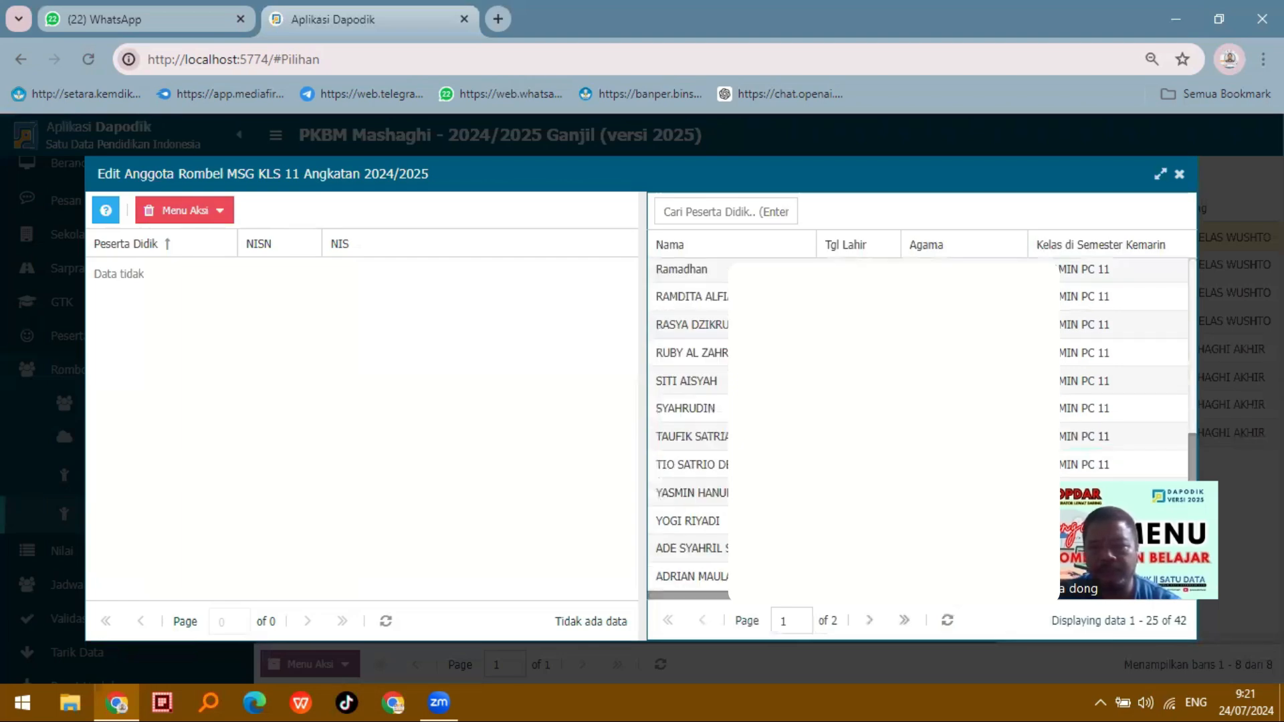
shift+click(709, 575)
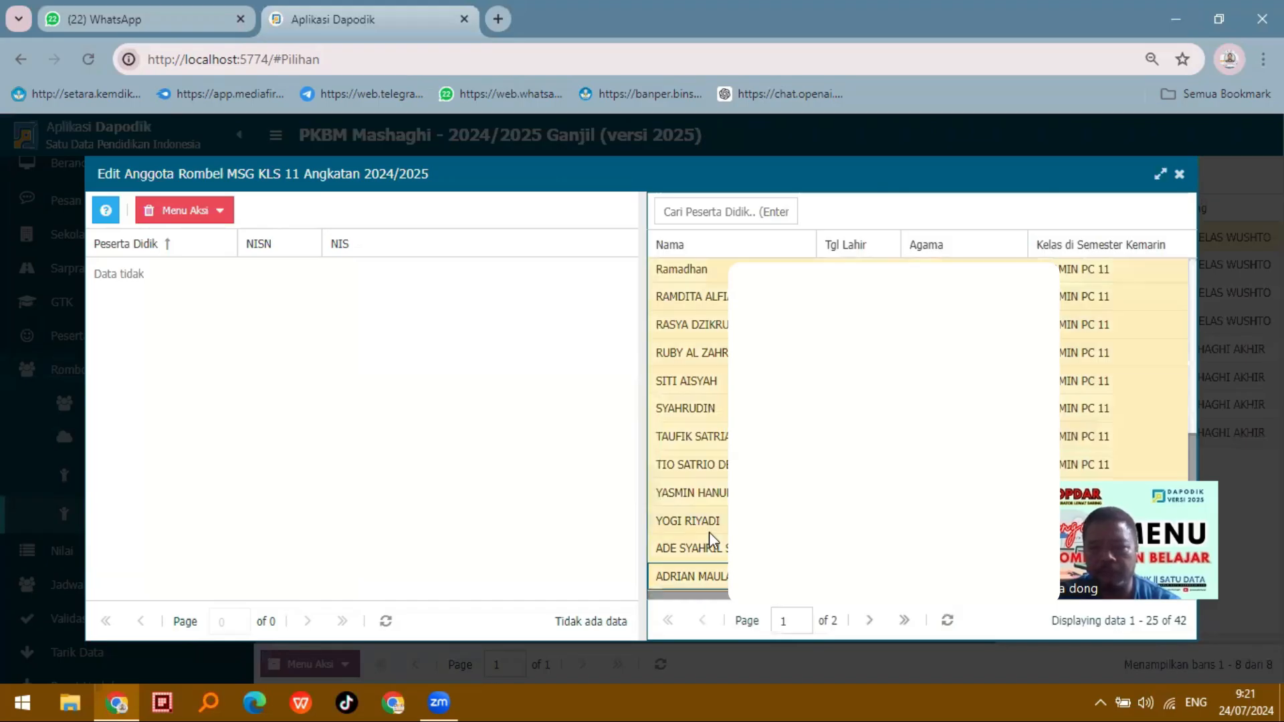
drag(719, 388, 451, 452)
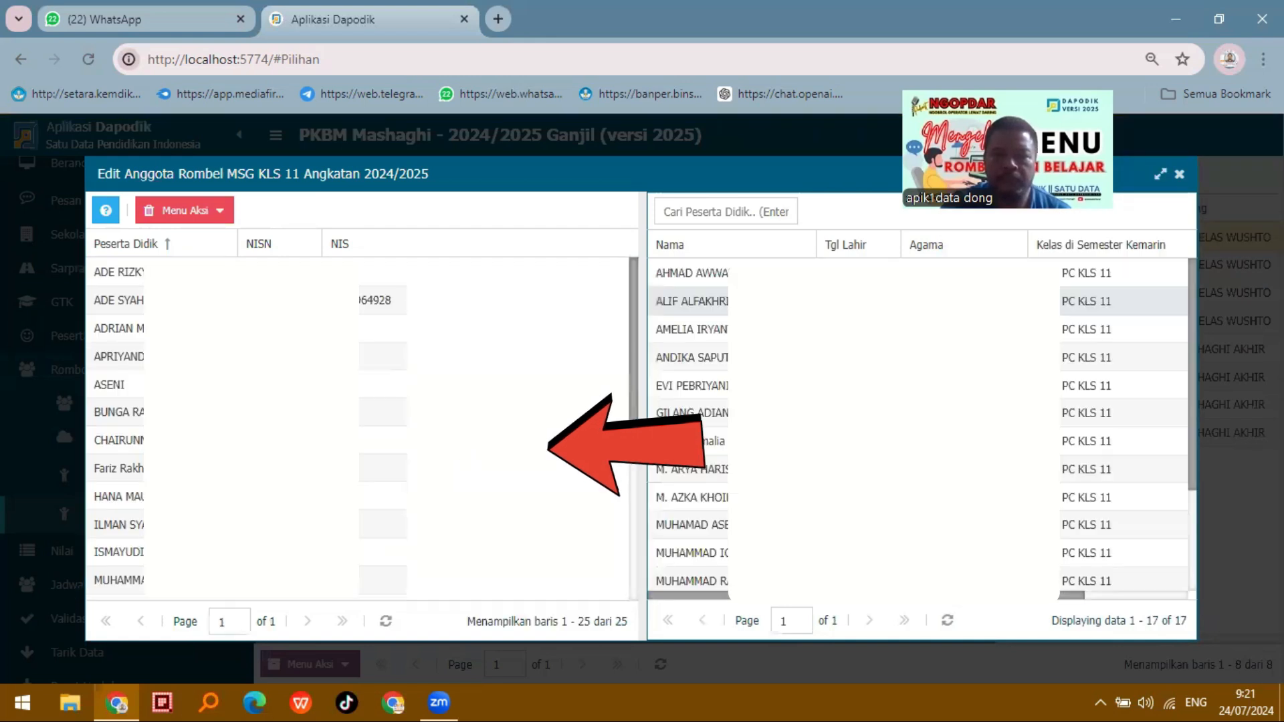
Step: Add the remaining available students from PC KLS 11 to the first MSG KLS 11 group
scroll(916, 427, down, 2)
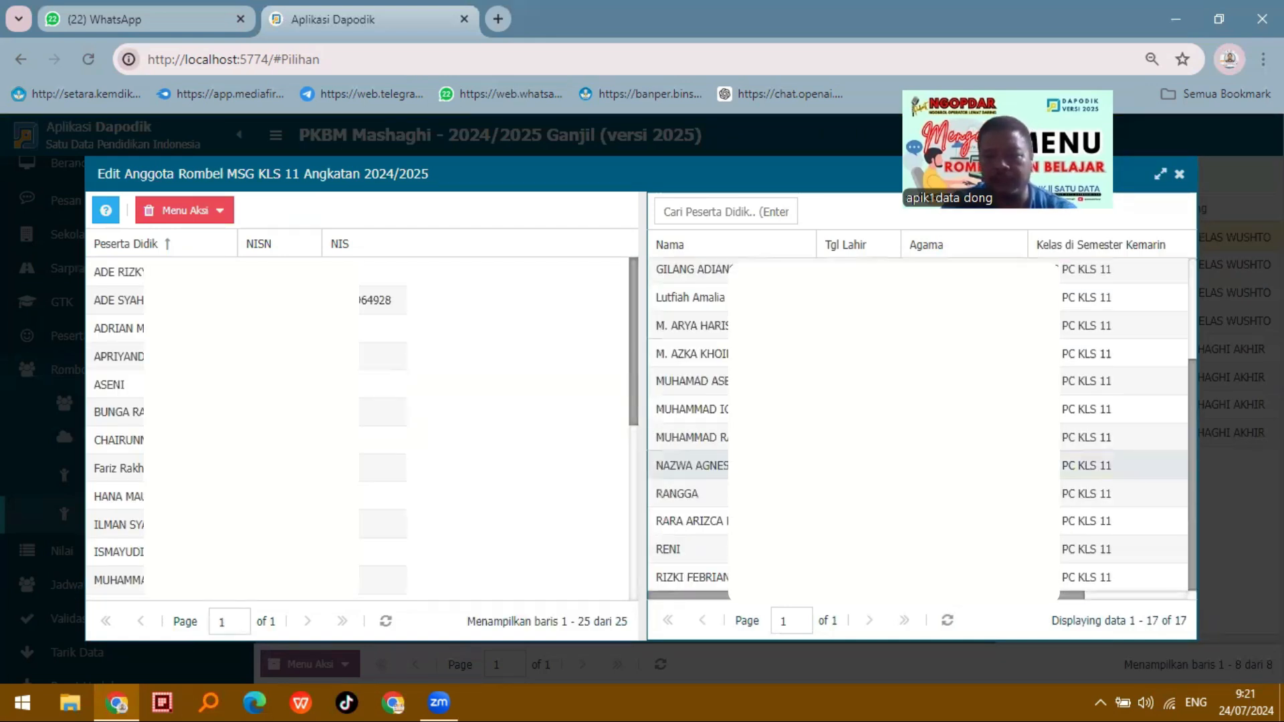
shift+click(769, 577)
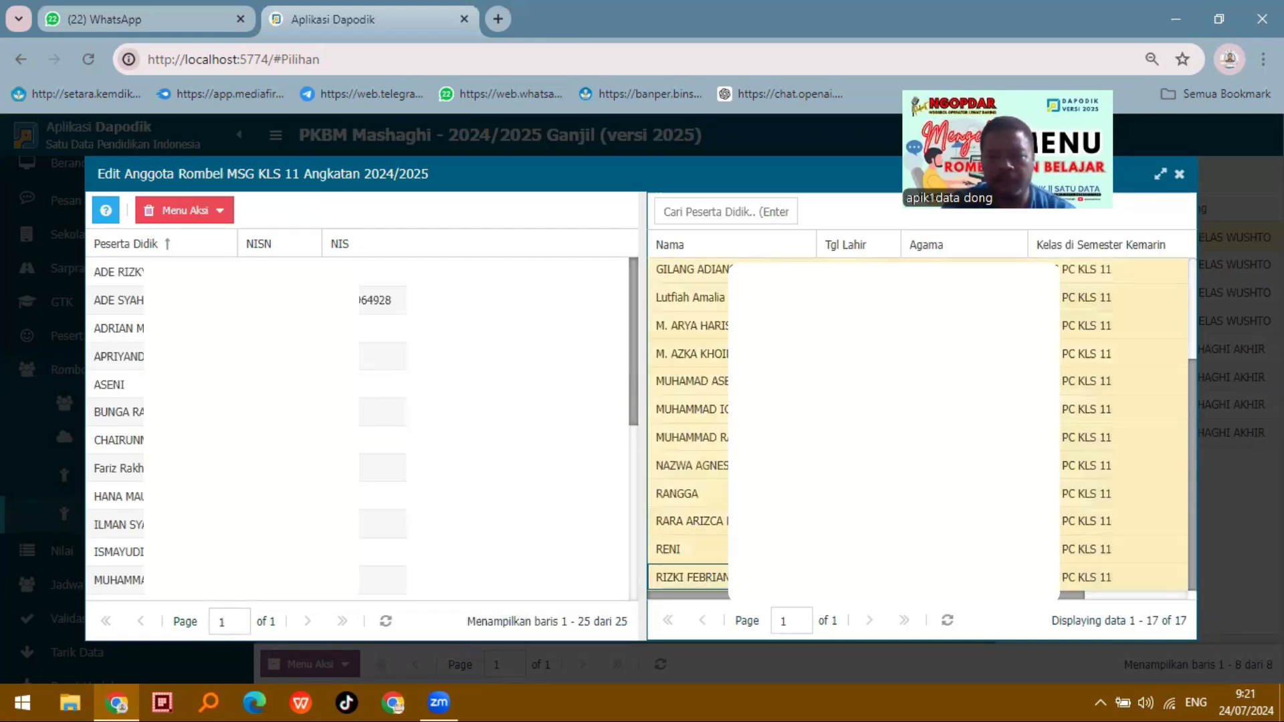
drag(691, 577, 547, 573)
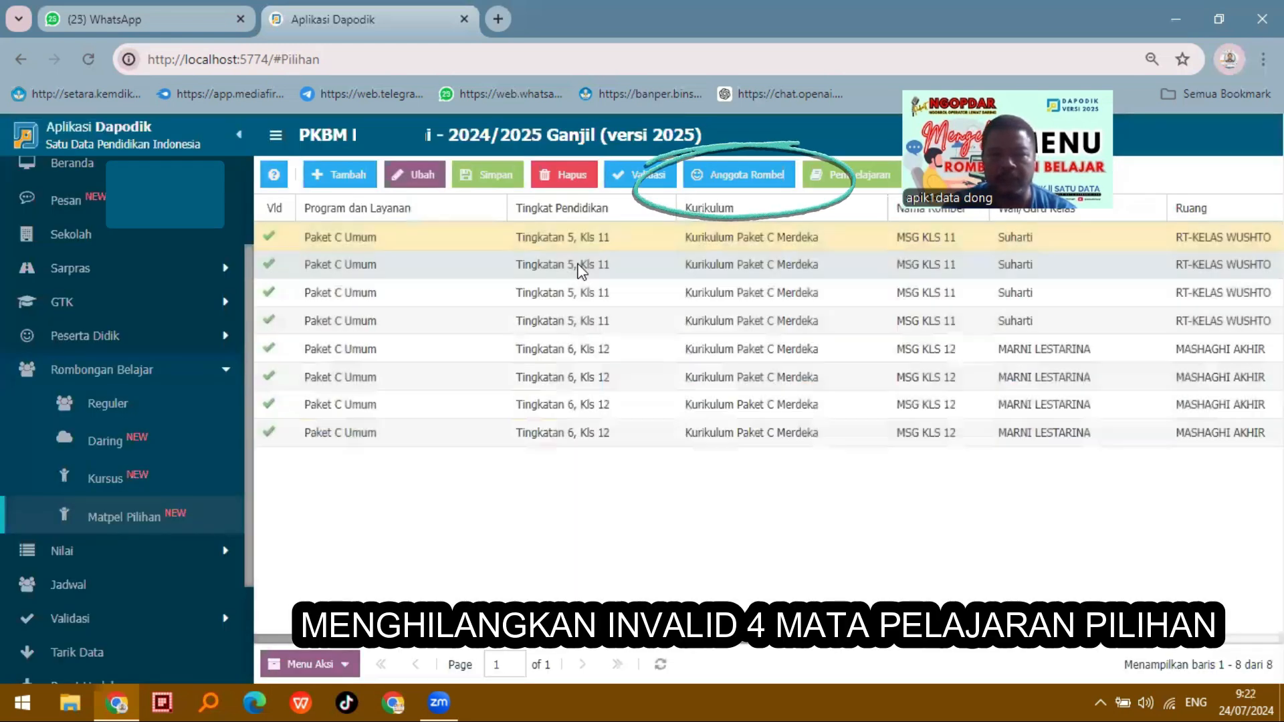
Step: Add all available students to the second MSG KLS 11 group and close its member editor
click(578, 266)
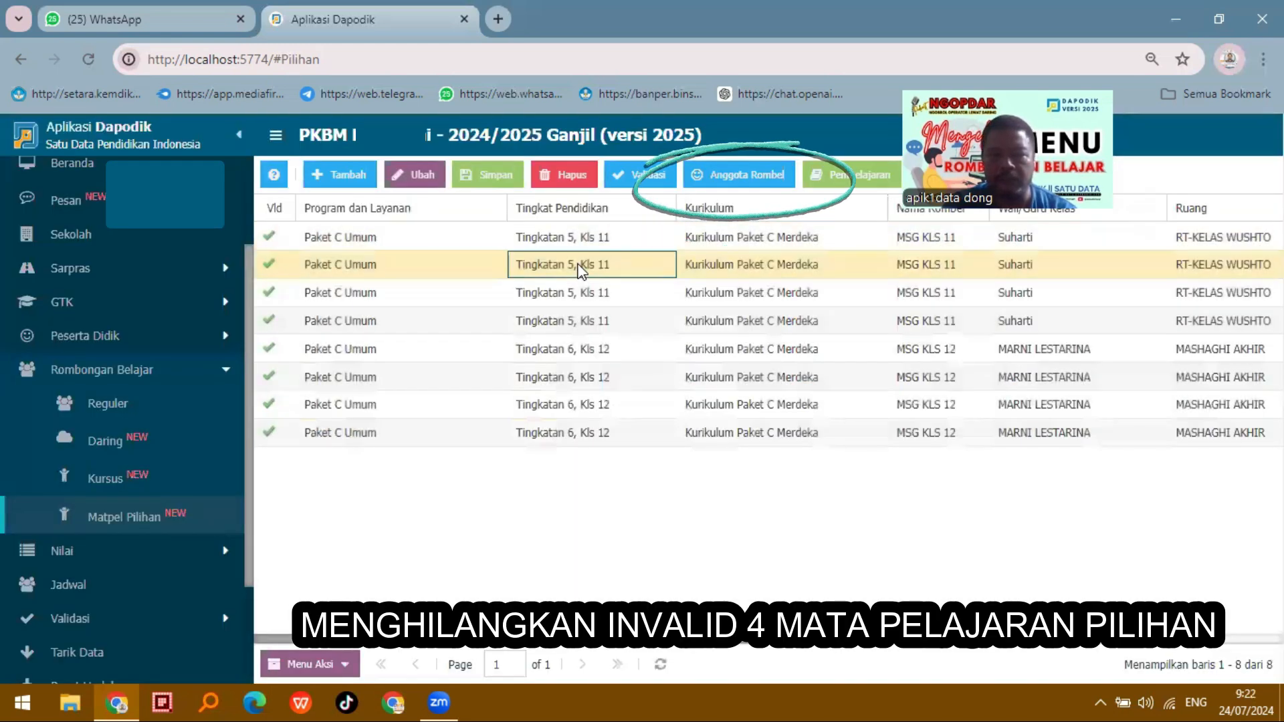
click(758, 180)
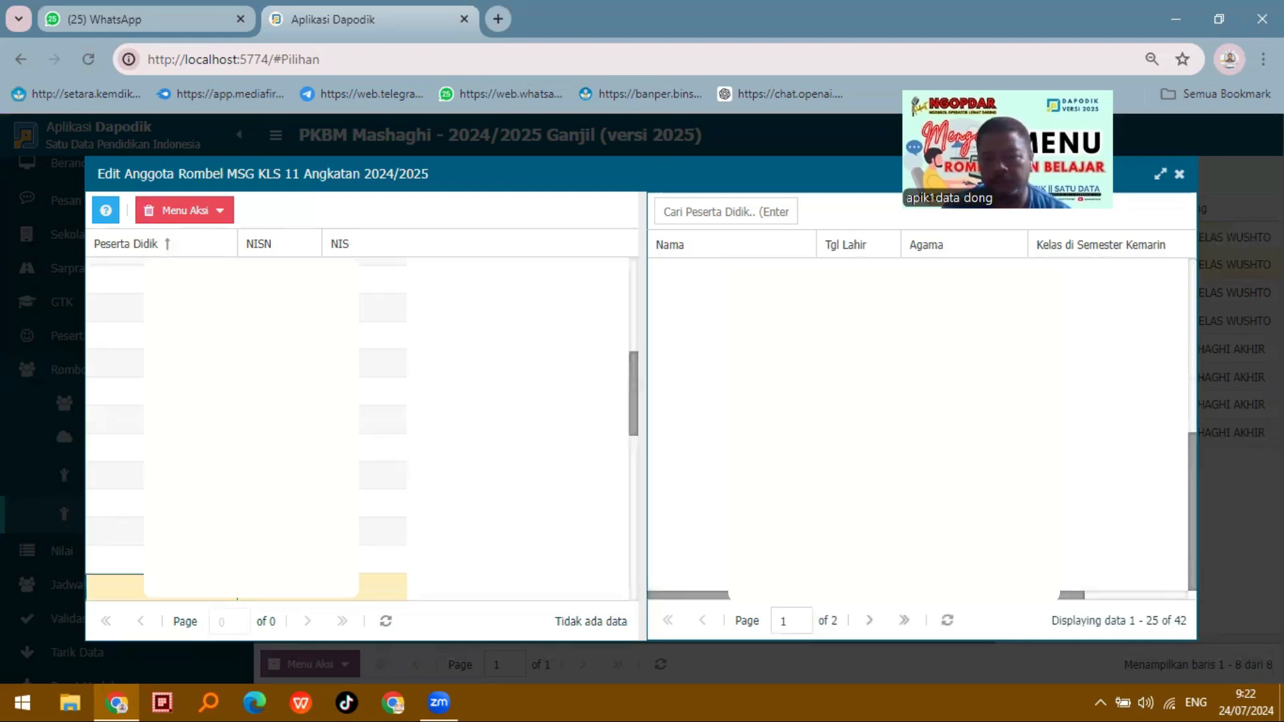
click(708, 272)
scroll(708, 468, down, 3)
shift+click(709, 575)
drag(709, 575, 507, 481)
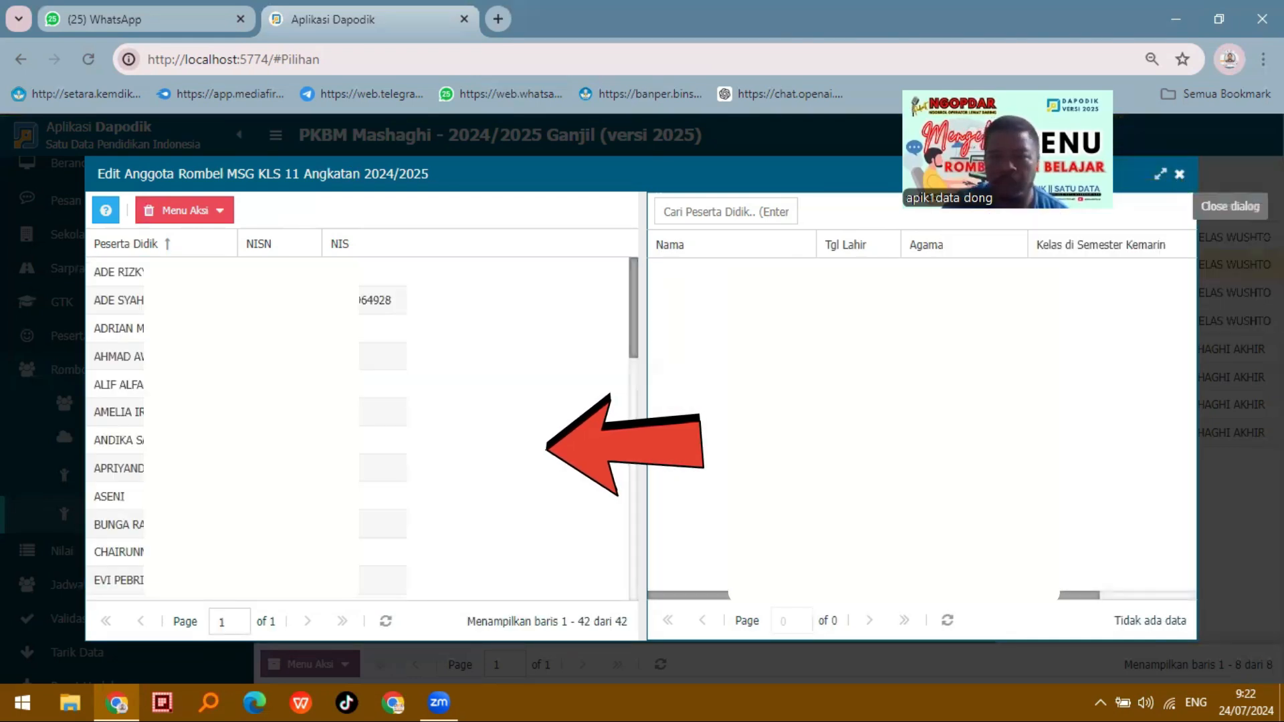
click(1178, 174)
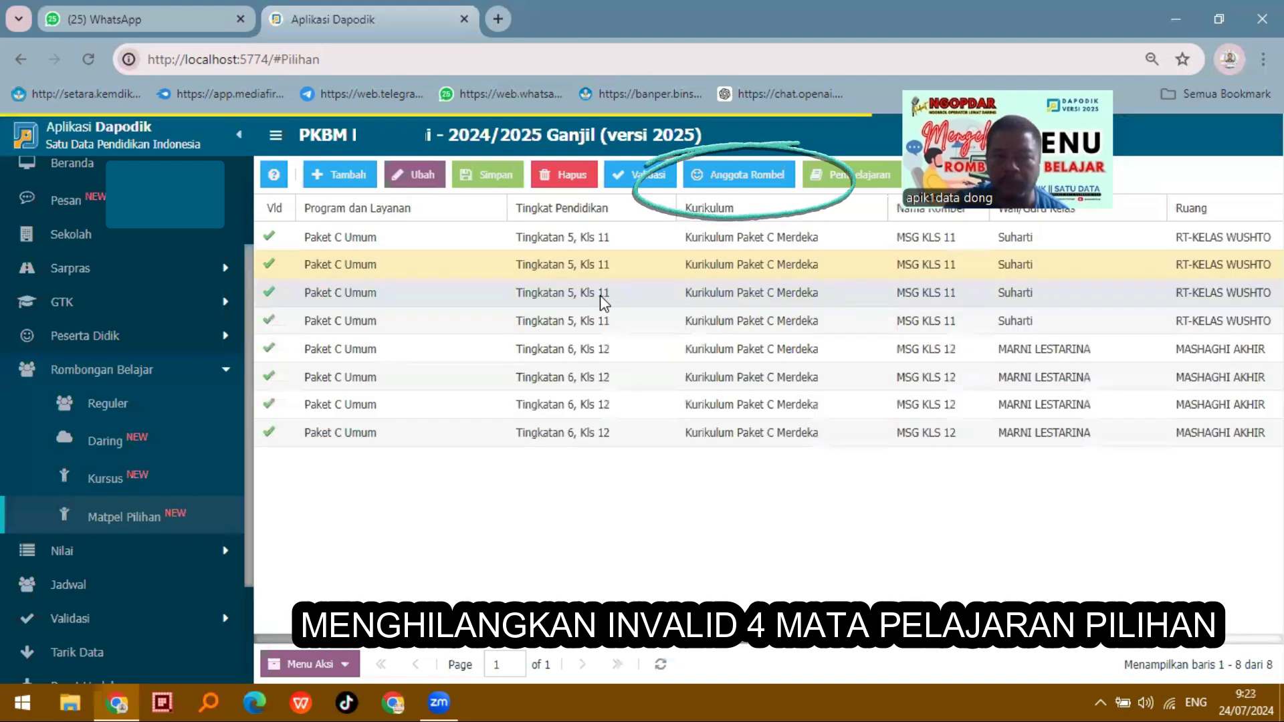
Step: Add all available students to the third MSG KLS 11 group and close its member editor
click(600, 295)
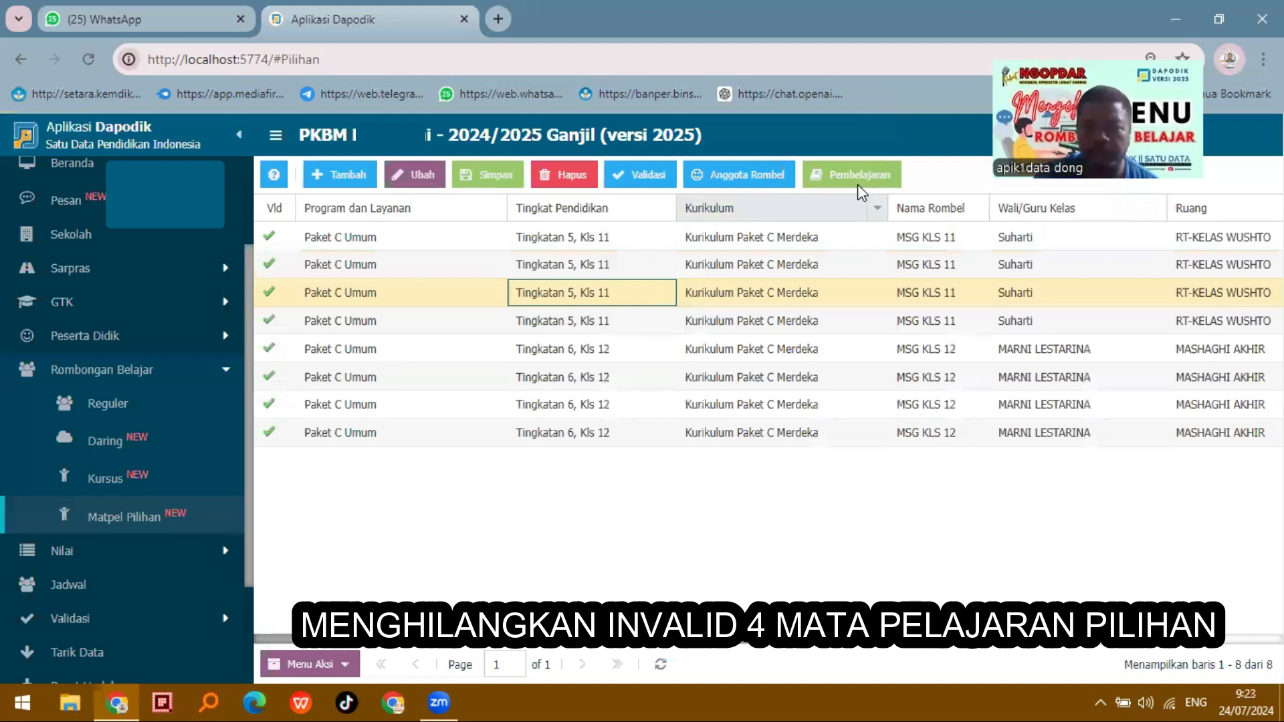
double_click(728, 294)
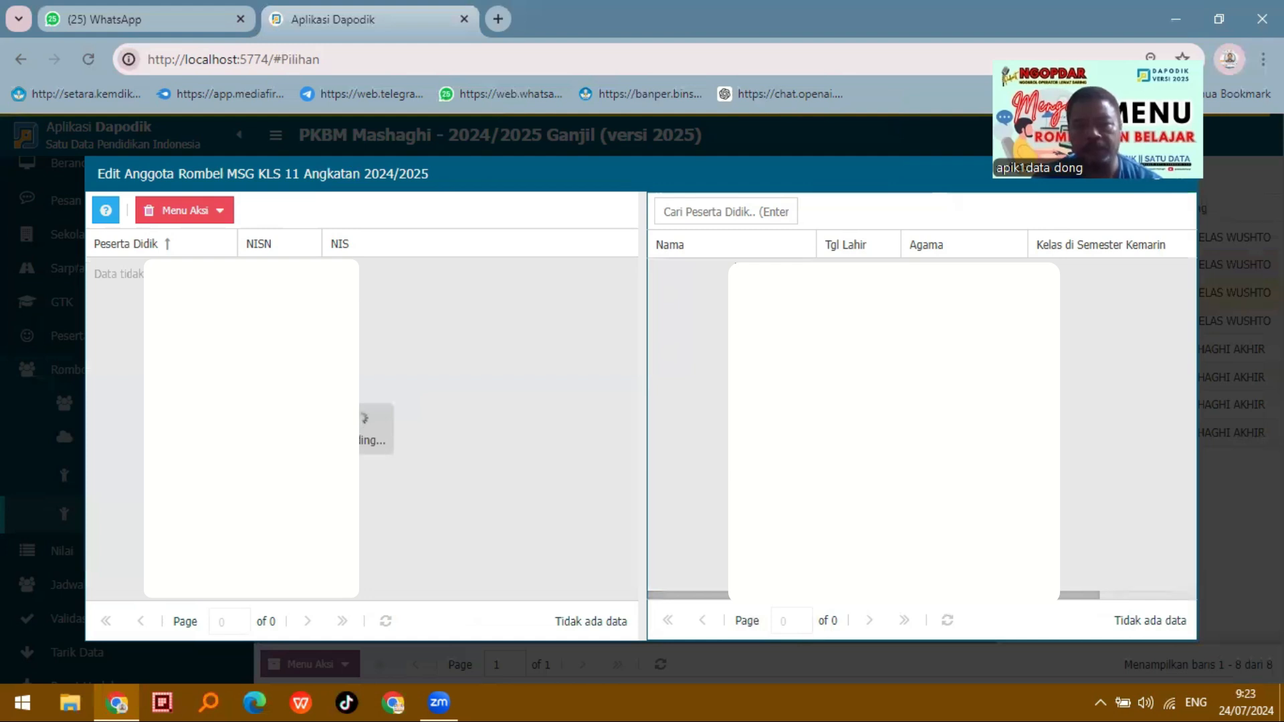
scroll(769, 428, down, 6)
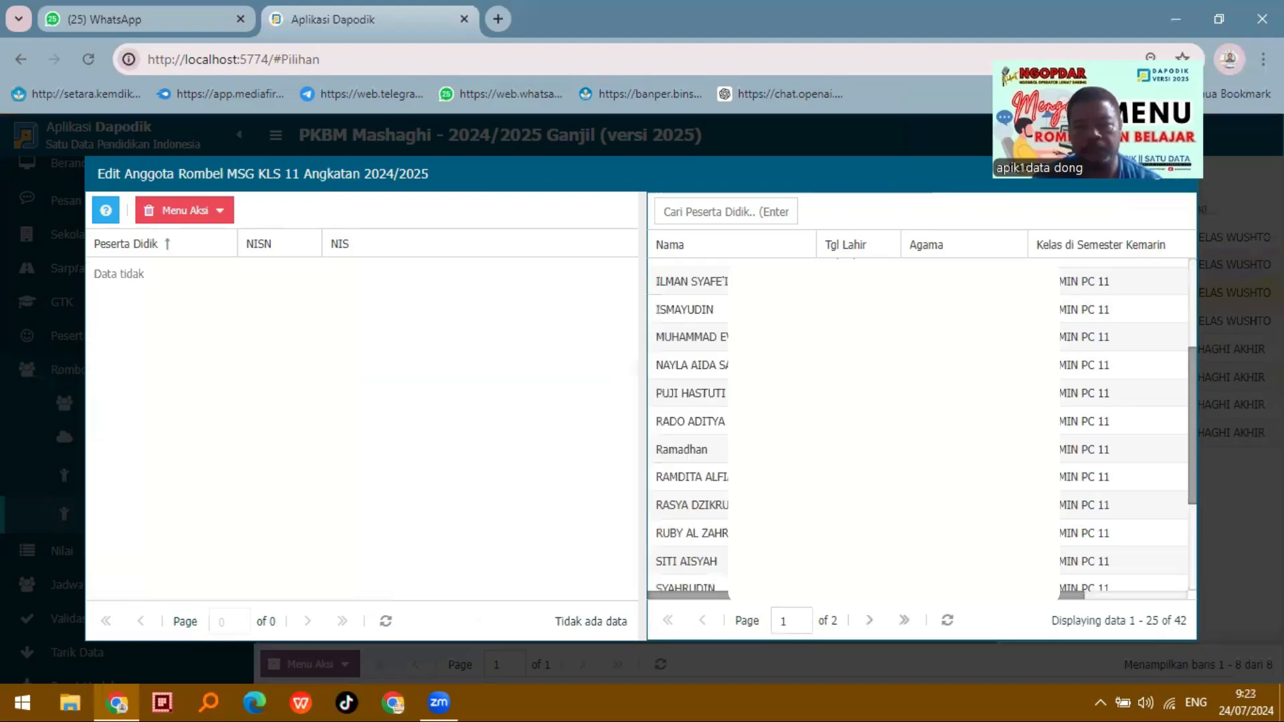
shift+click(769, 576)
drag(769, 576, 576, 533)
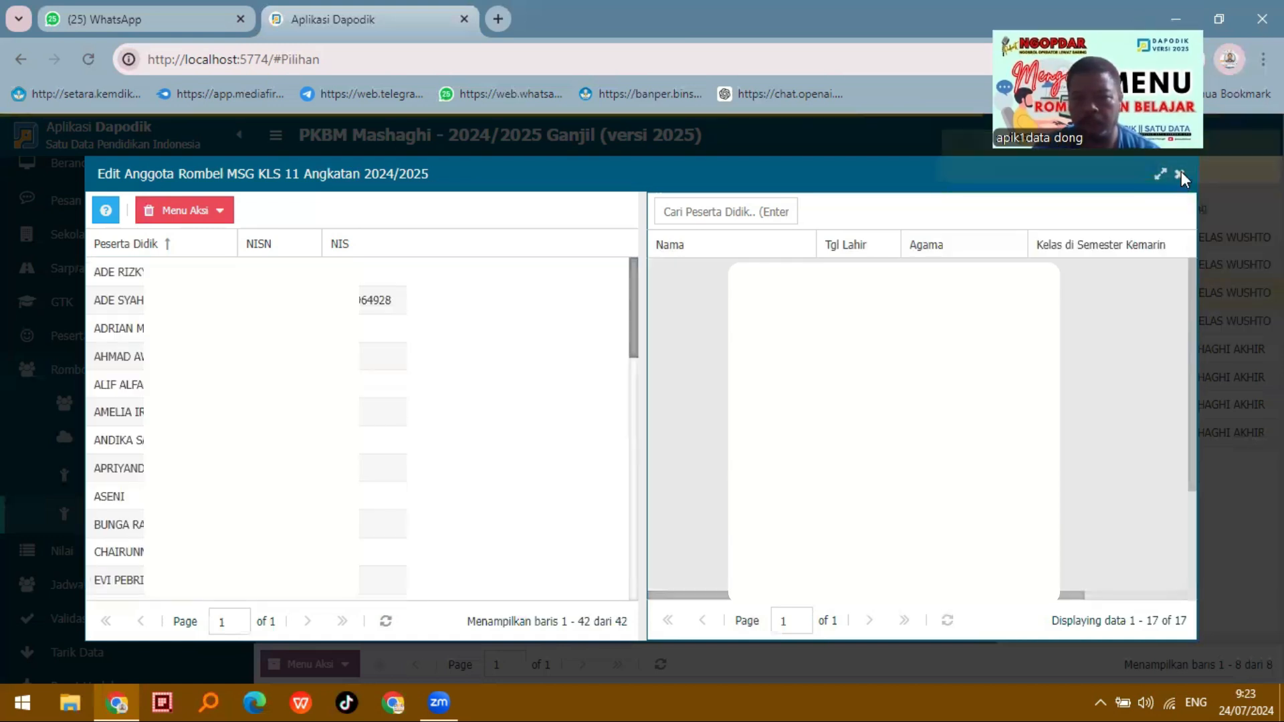
click(1185, 176)
Step: Add all available students to the fourth MSG KLS 11 group and close its member editor
click(612, 321)
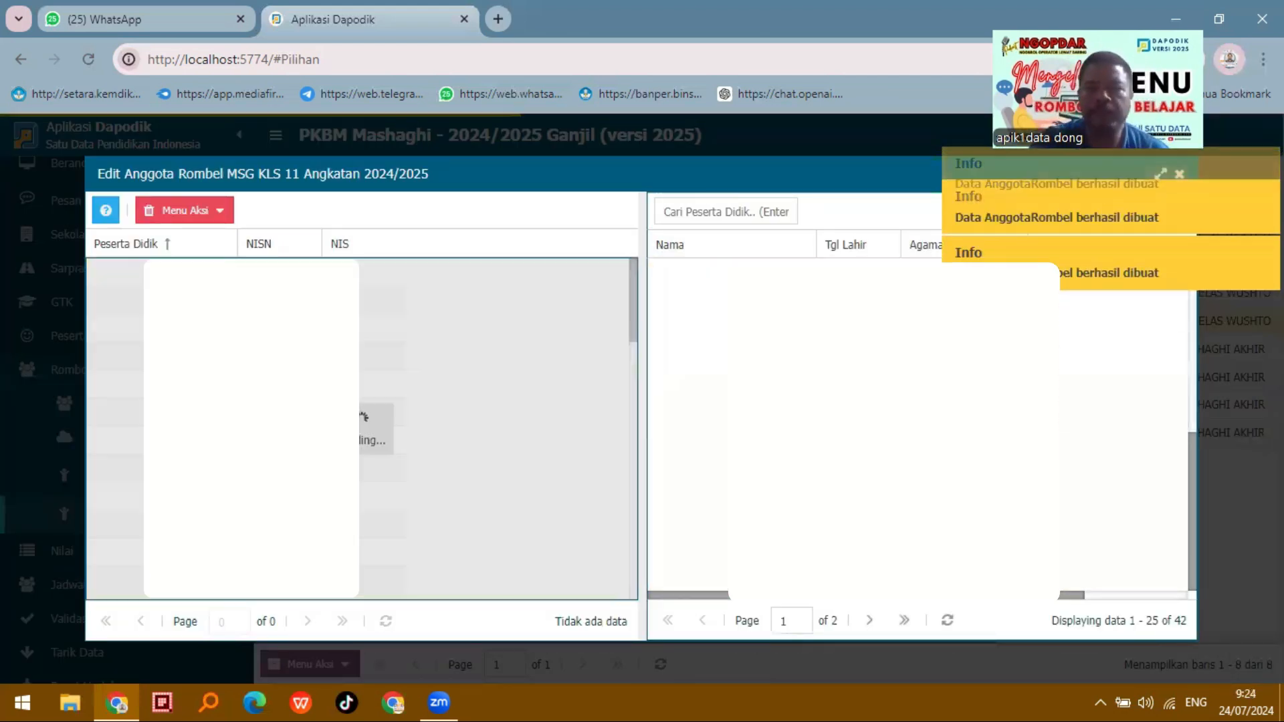
shift+click(893, 577)
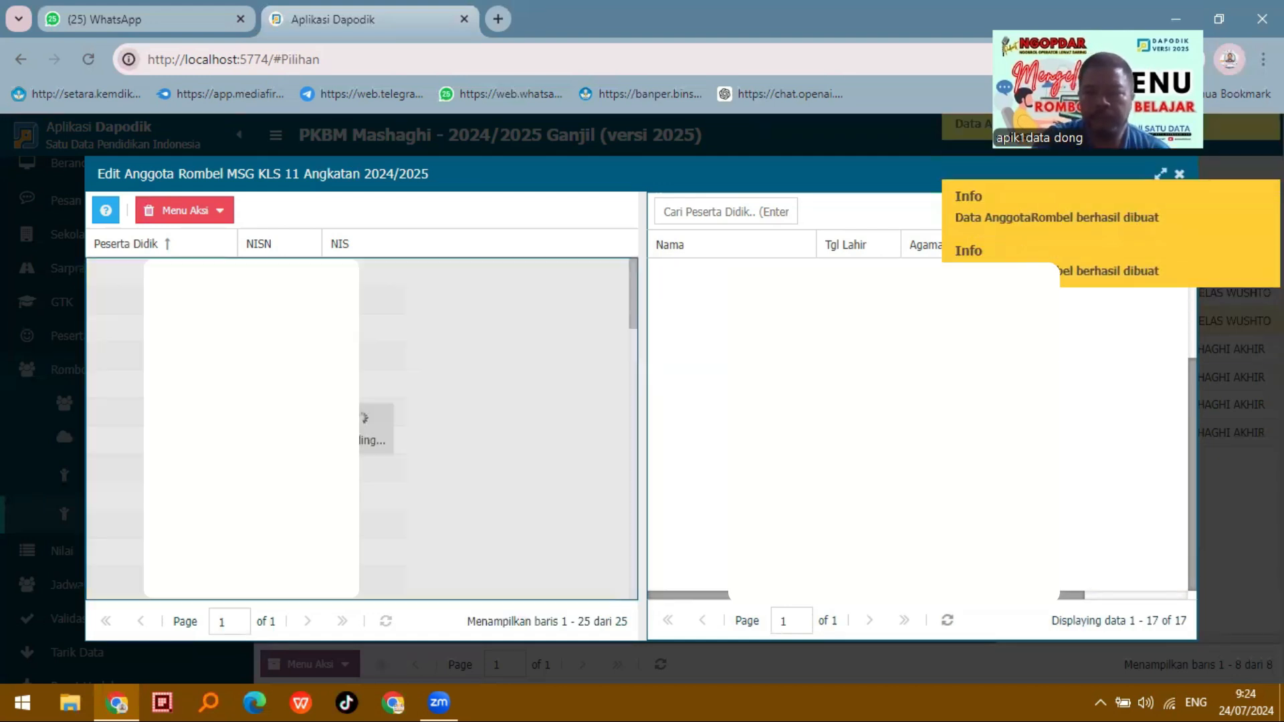
click(1180, 180)
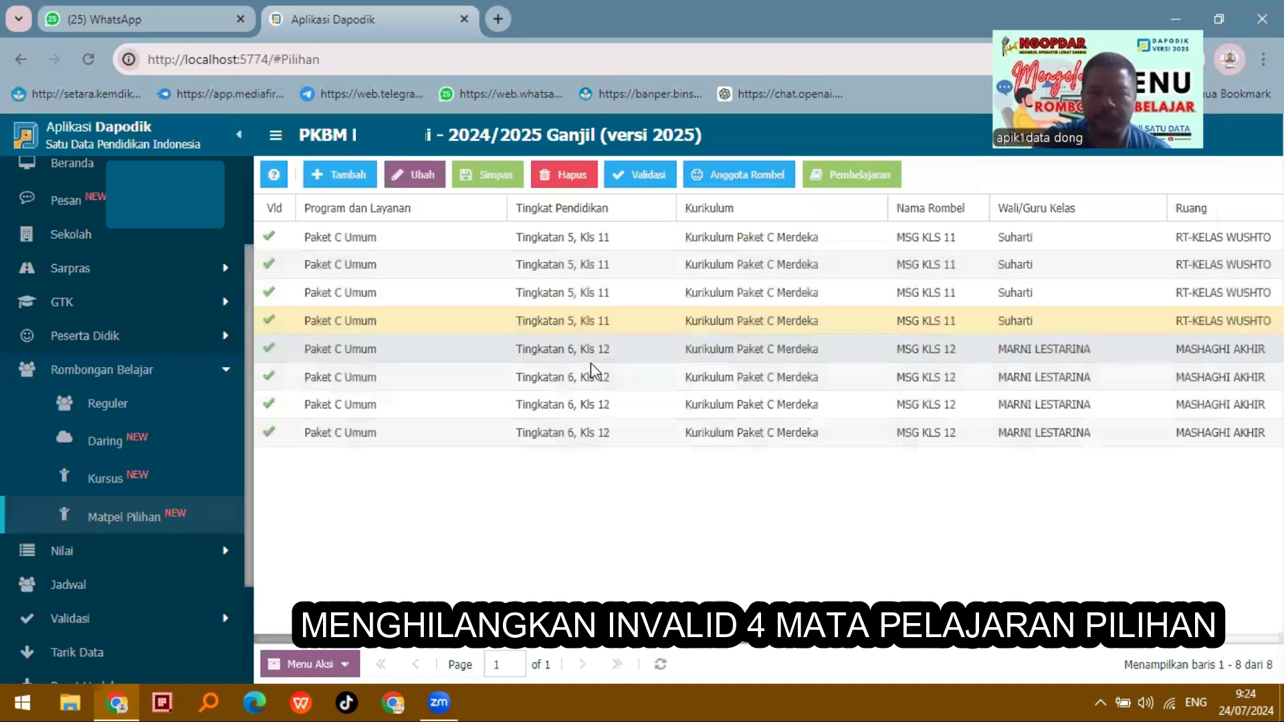
Step: Add the available students to the first MSG KLS 12 group and close its member editor
click(591, 360)
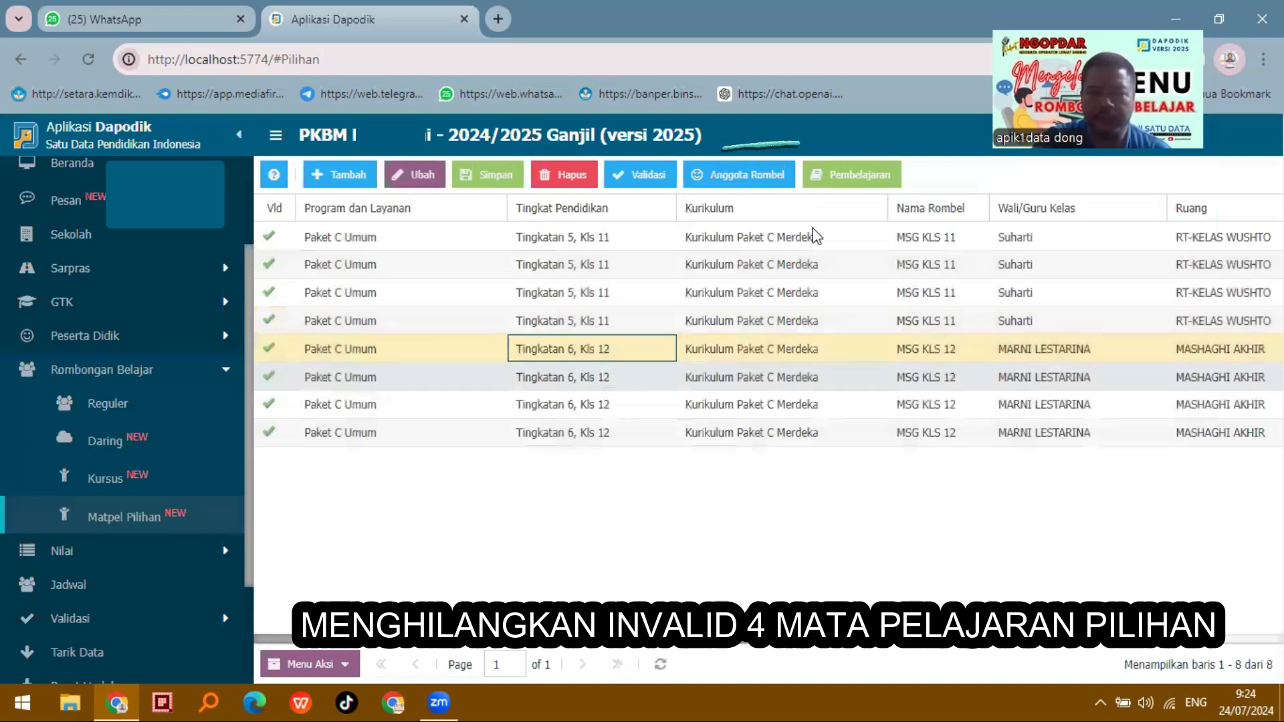
click(768, 179)
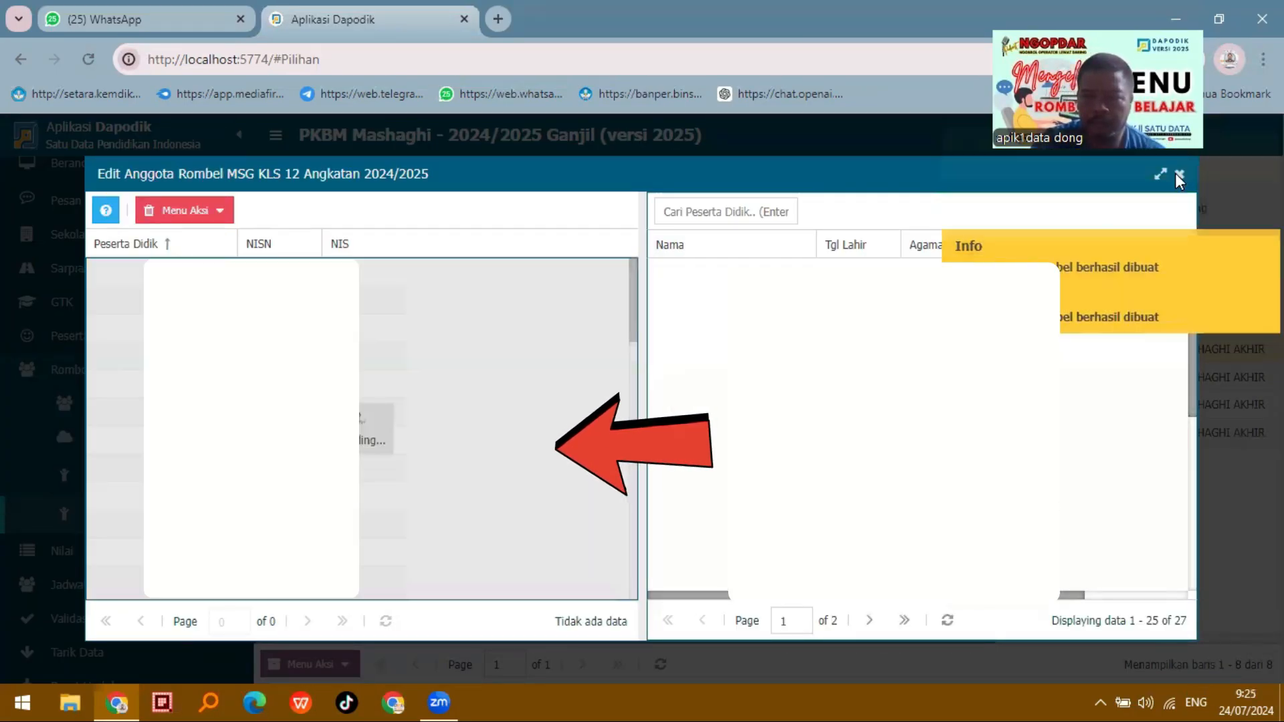
click(1178, 174)
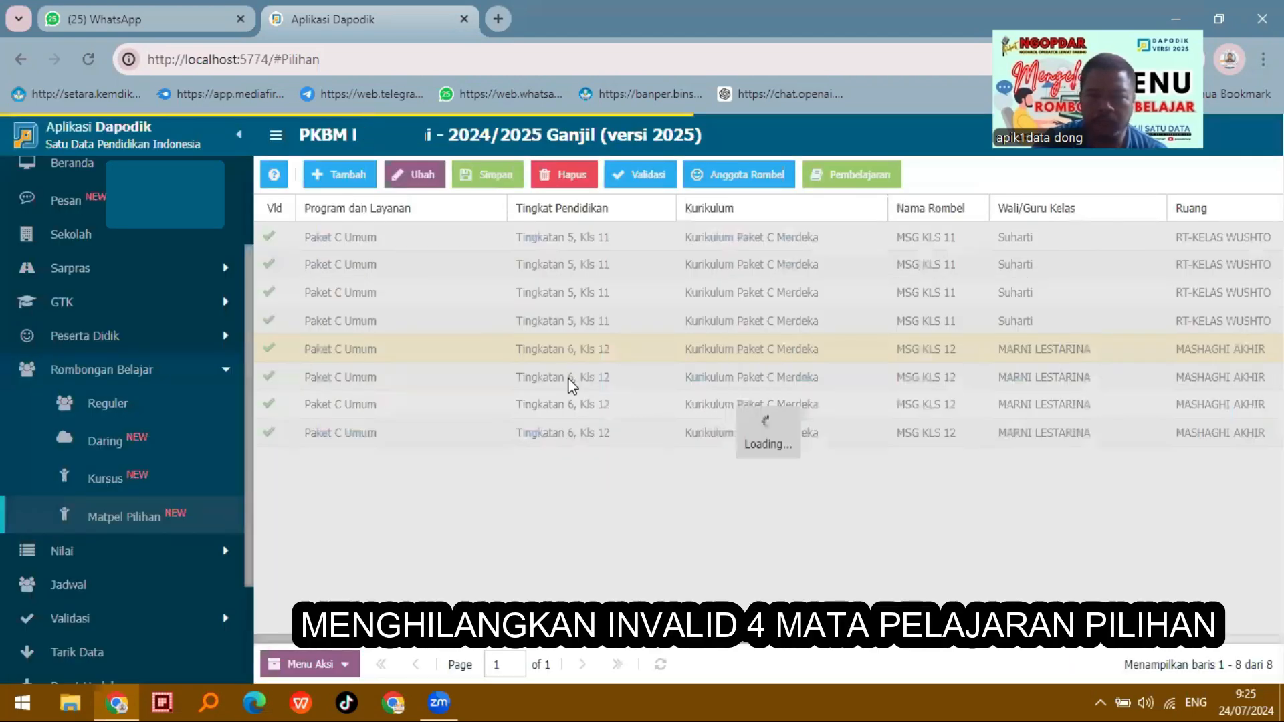
Step: Add the available students to the second MSG KLS 12 group and close its member editor
click(571, 379)
click(756, 181)
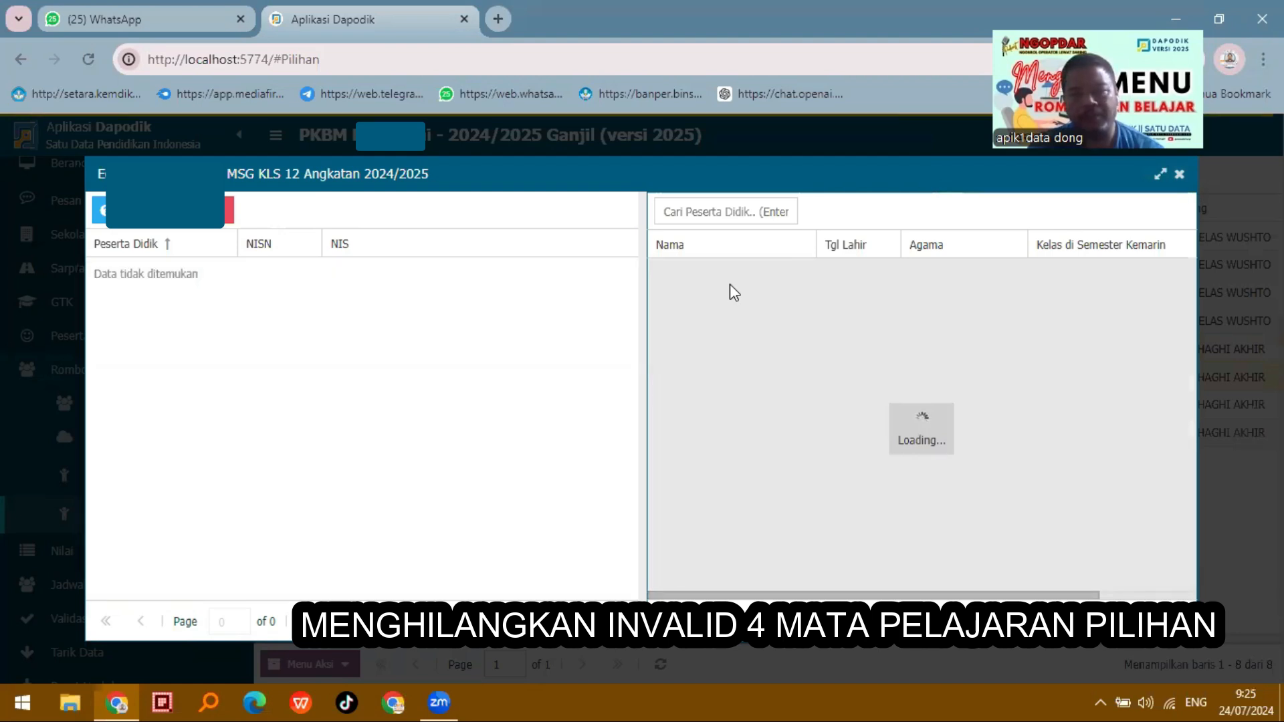
key(ctrl+a)
drag(762, 275, 563, 322)
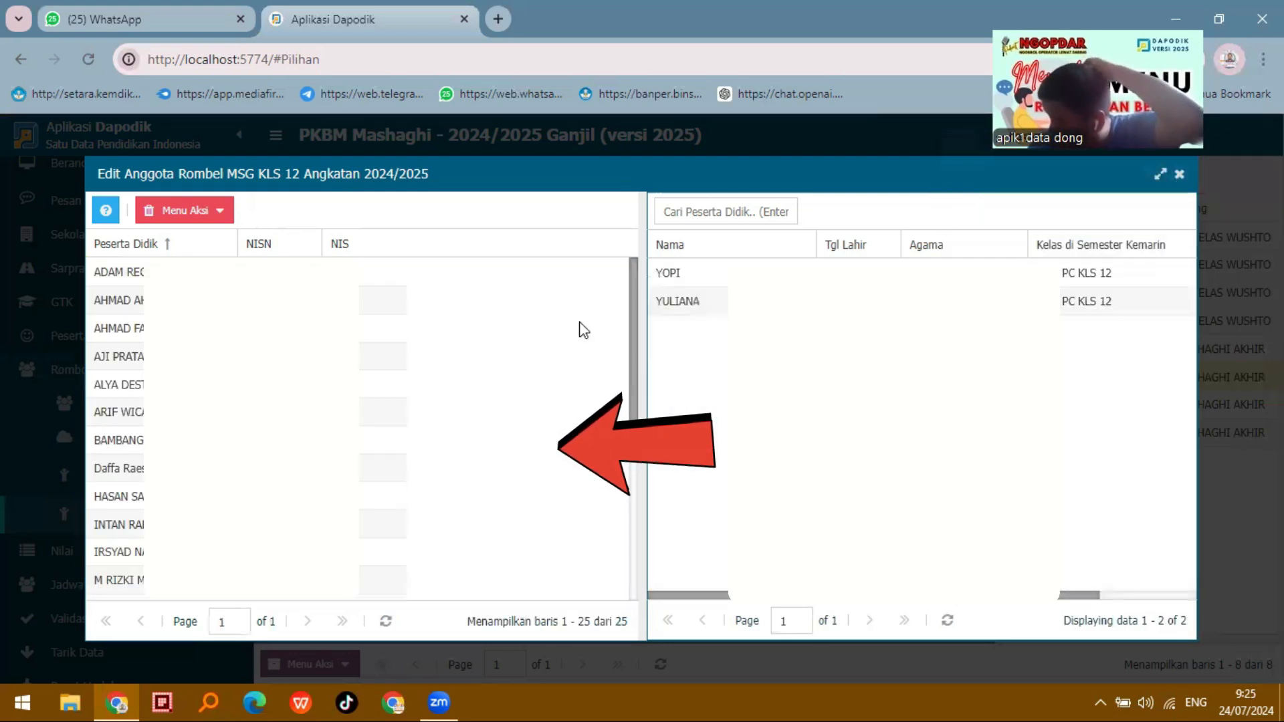
click(1179, 174)
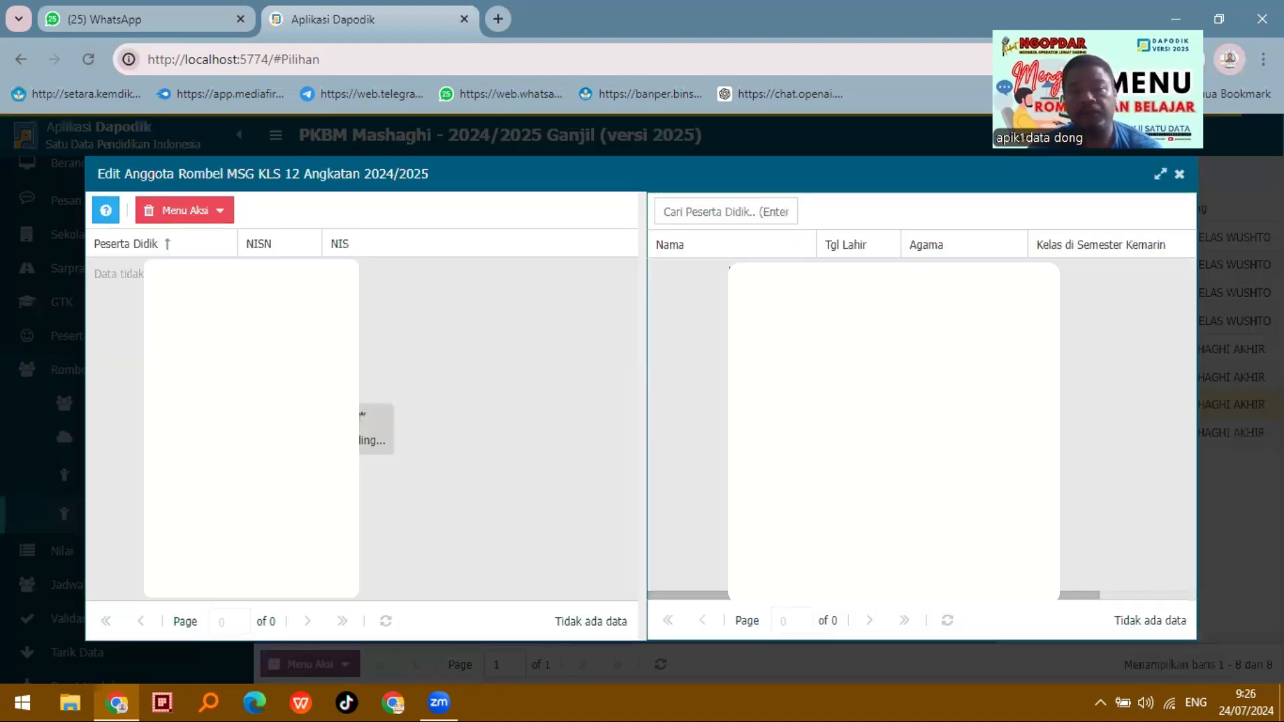
Step: Add the remaining two available students to the third MSG KLS 12 group
scroll(711, 506, down, 5)
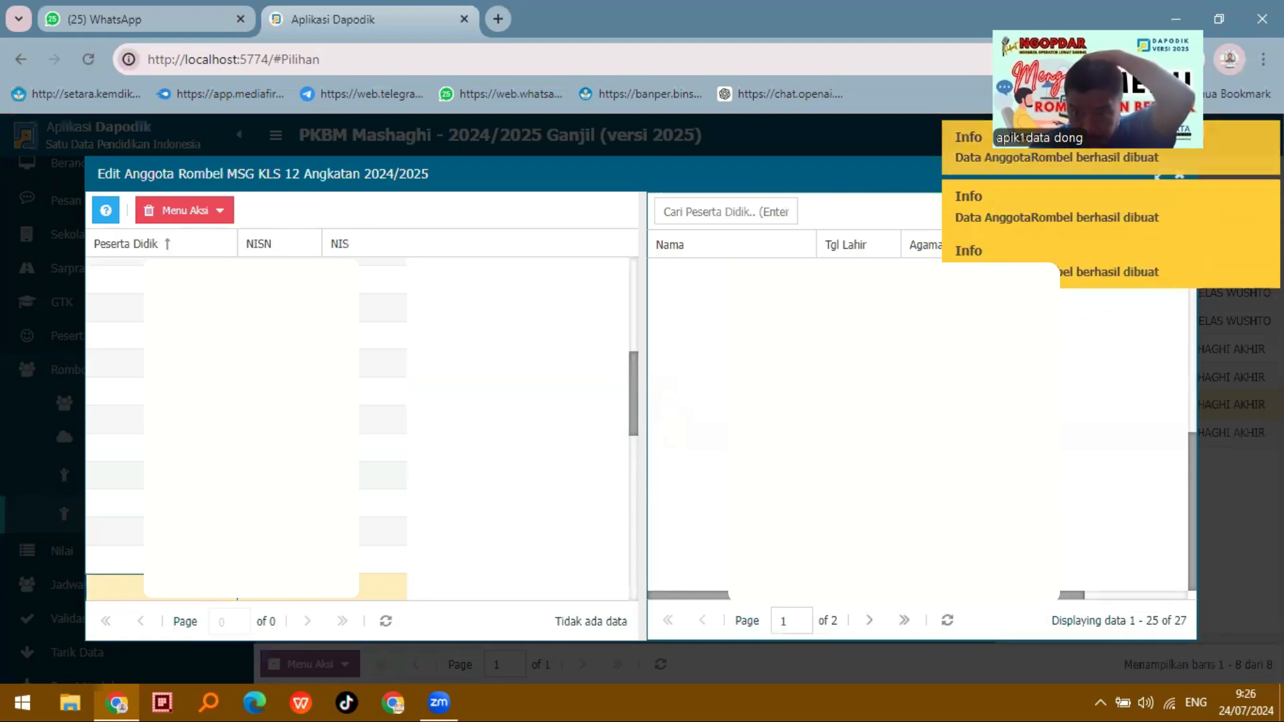
click(688, 272)
shift+click(688, 300)
drag(689, 300, 468, 338)
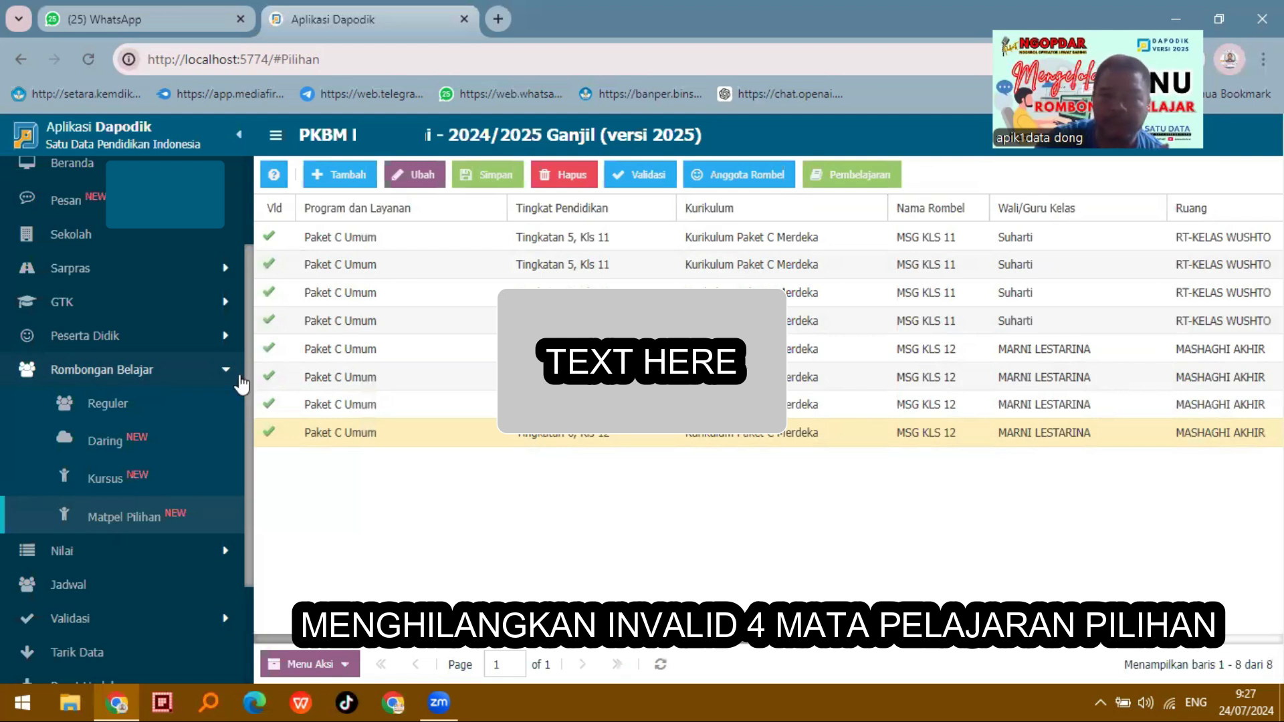
Step: Open the local validation and refresh its Rombongan Belajar & Jadwal results
click(141, 372)
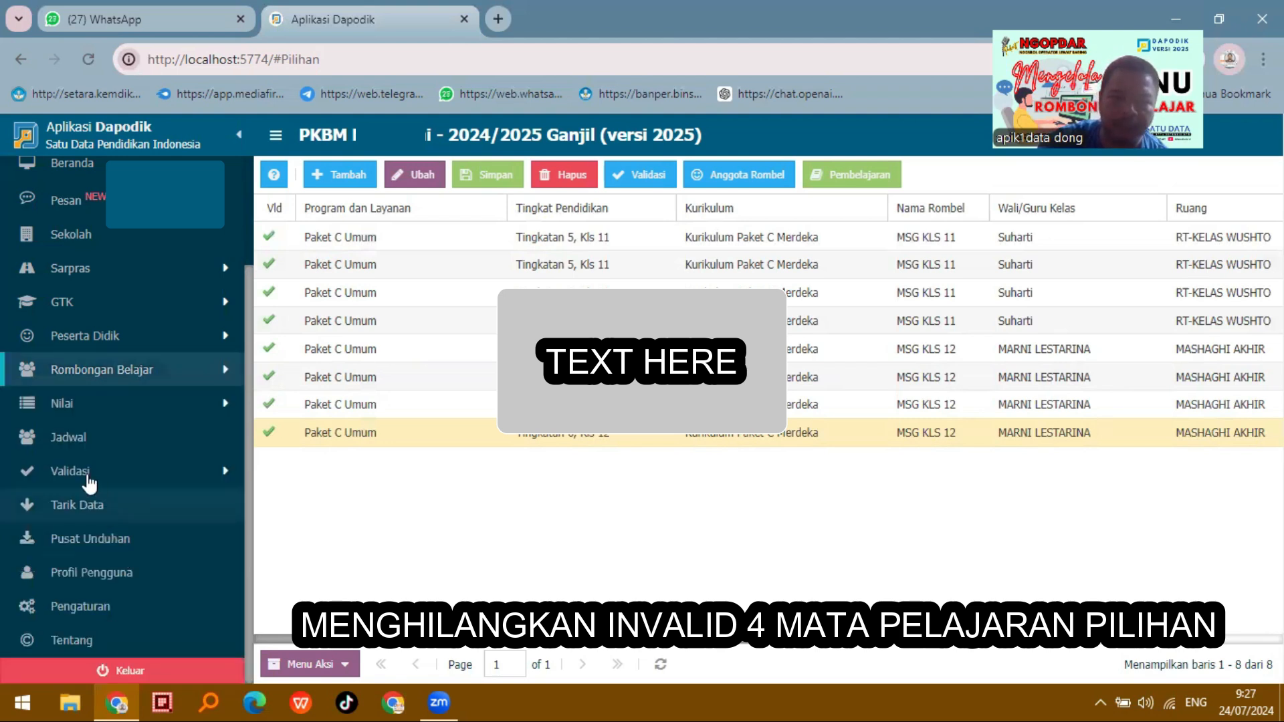
click(89, 474)
click(135, 507)
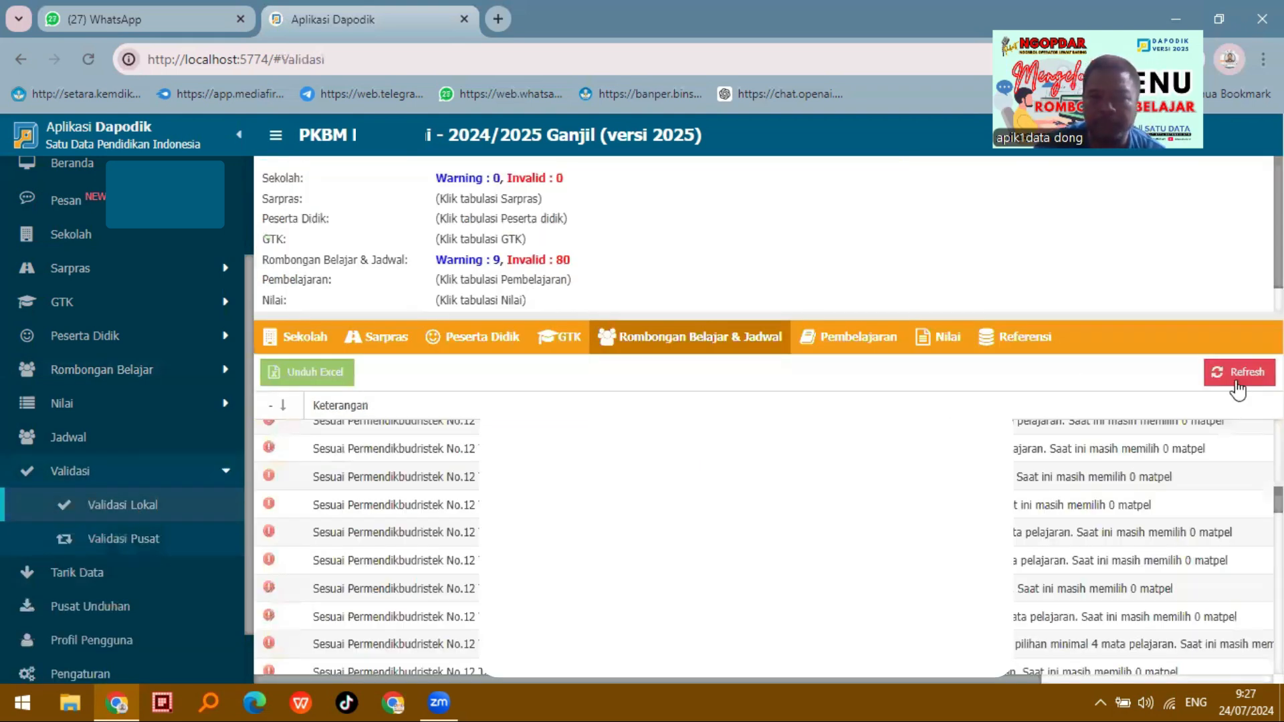
click(1236, 382)
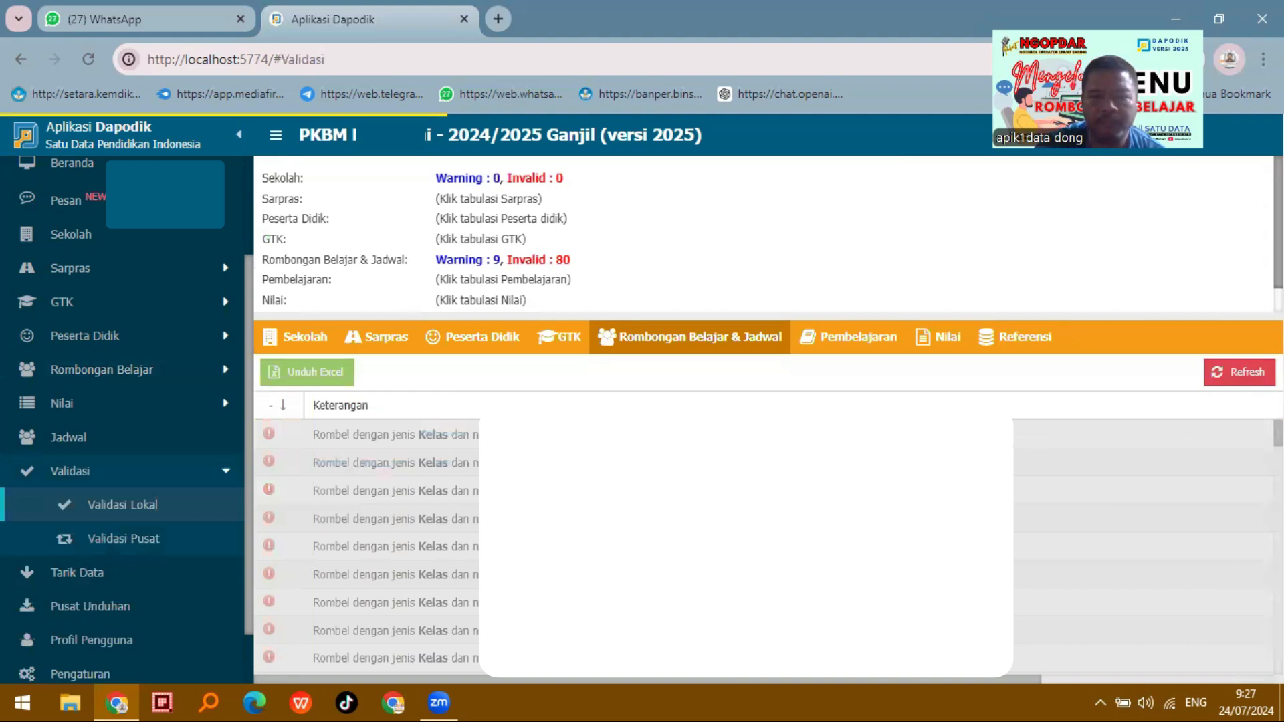
Step: Examine the refreshed Rombongan Belajar & Jadwal validation list for remaining invalid entries and warnings
scroll(746, 436, down, 4)
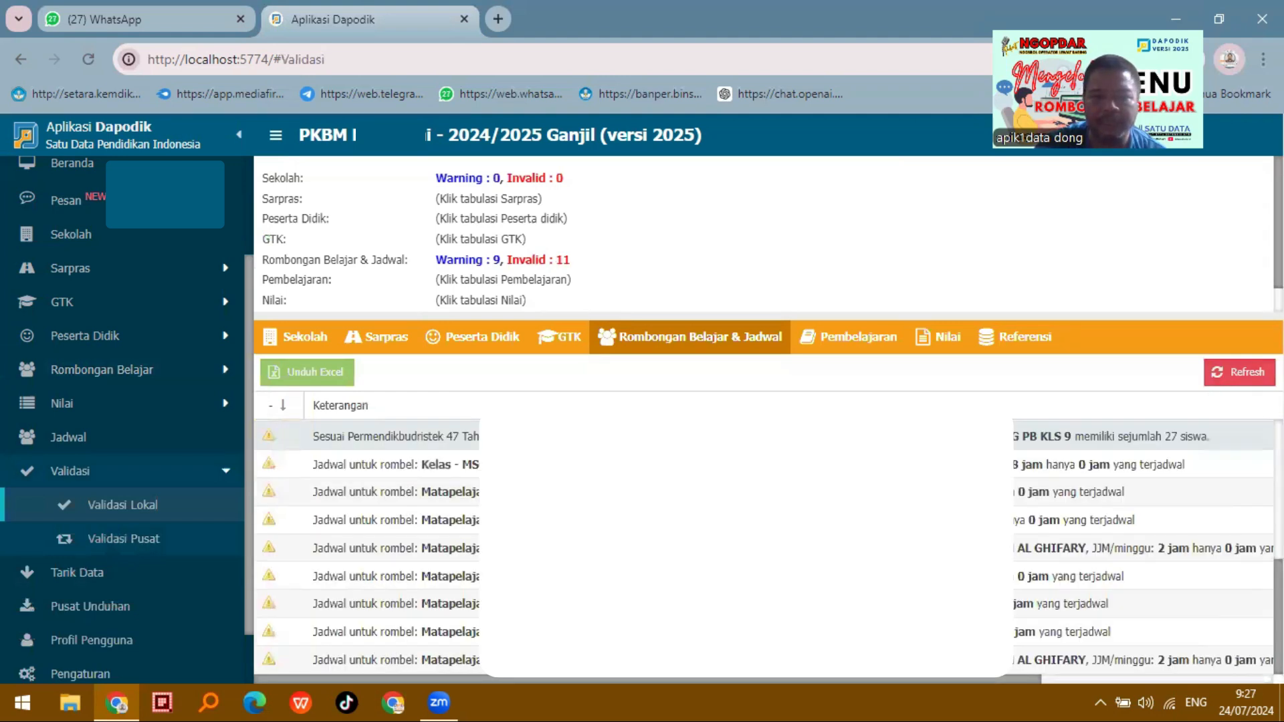
scroll(746, 535, up, 2)
click(75, 473)
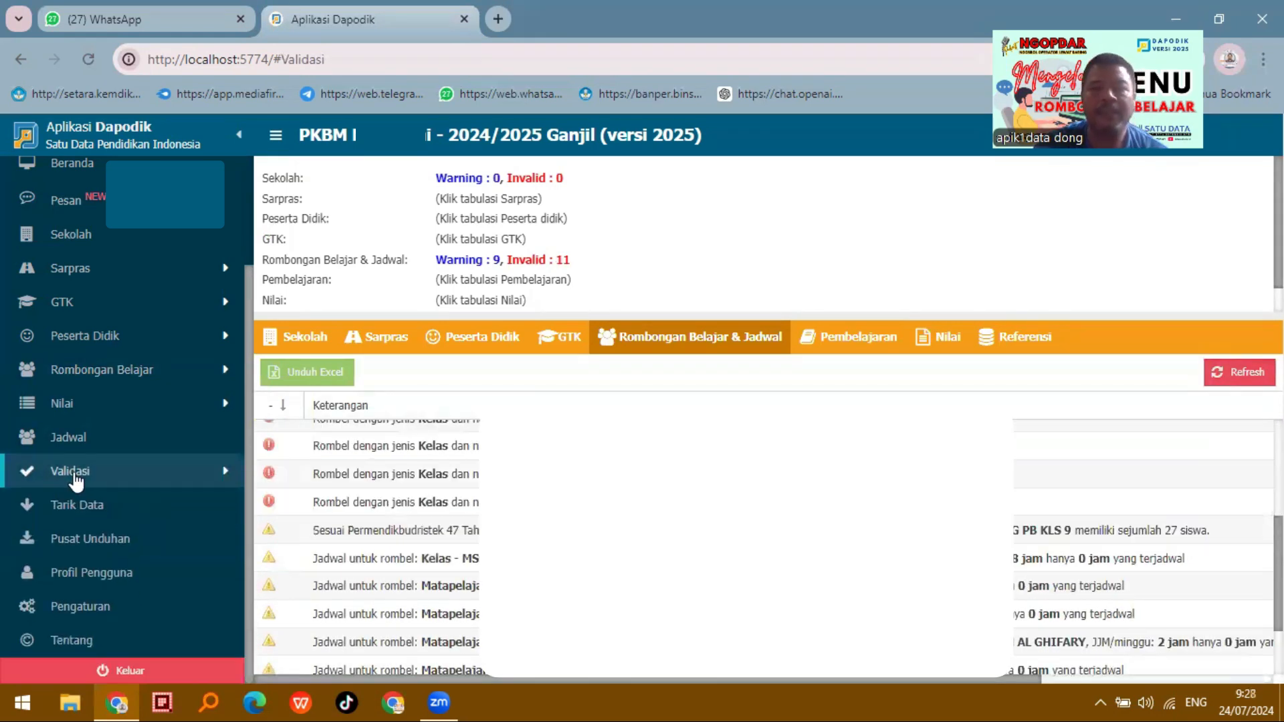
scroll(411, 505, up, 3)
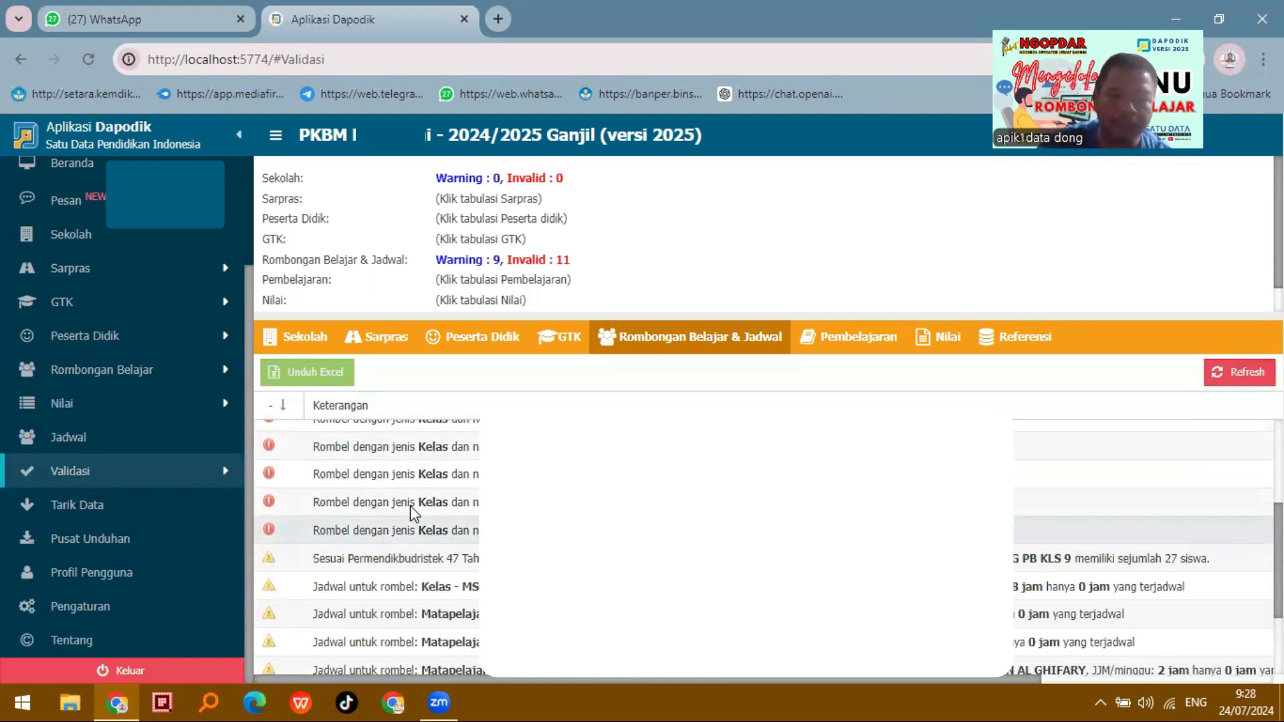
scroll(391, 484, down, 4)
scroll(391, 484, up, 4)
scroll(391, 484, down, 1)
scroll(394, 493, down, 2)
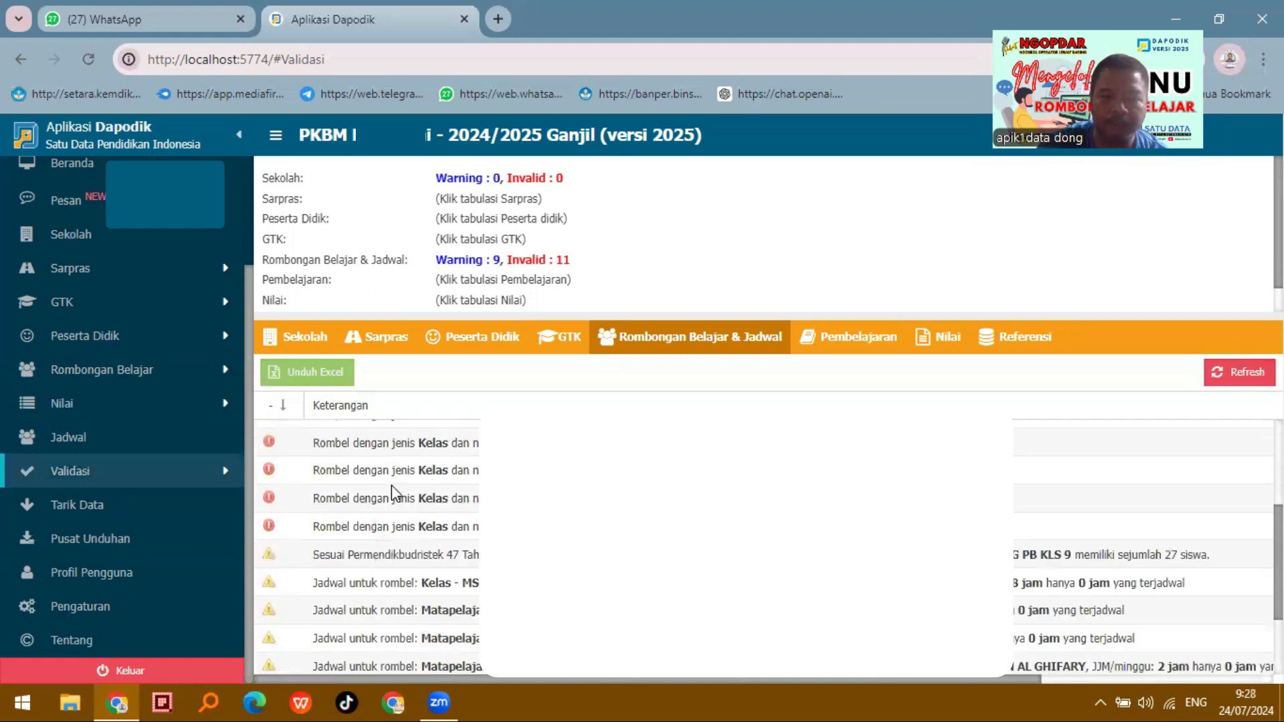
scroll(391, 484, up, 2)
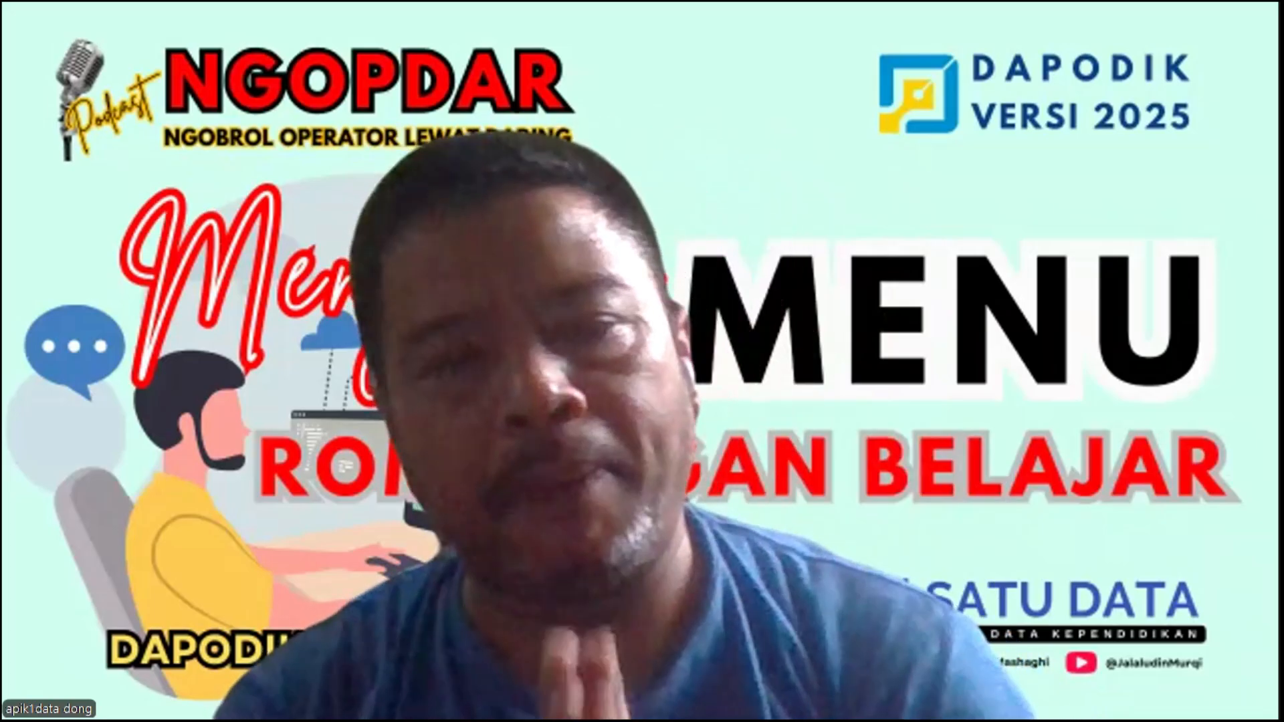